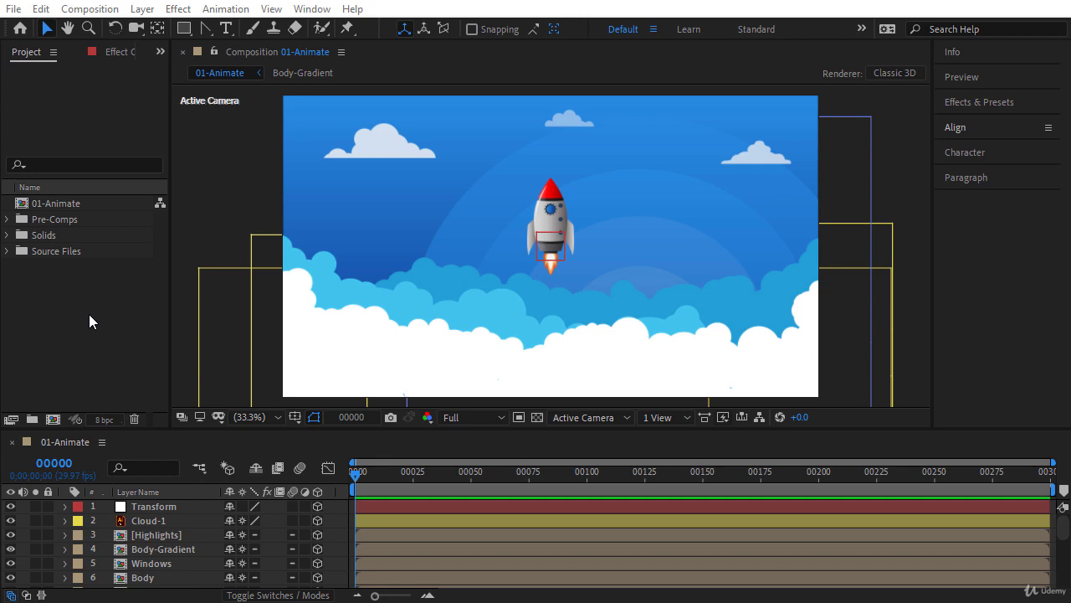
Go to frame 30 in 01-Animate and select the Transform null layer
drag(385, 473, 424, 475)
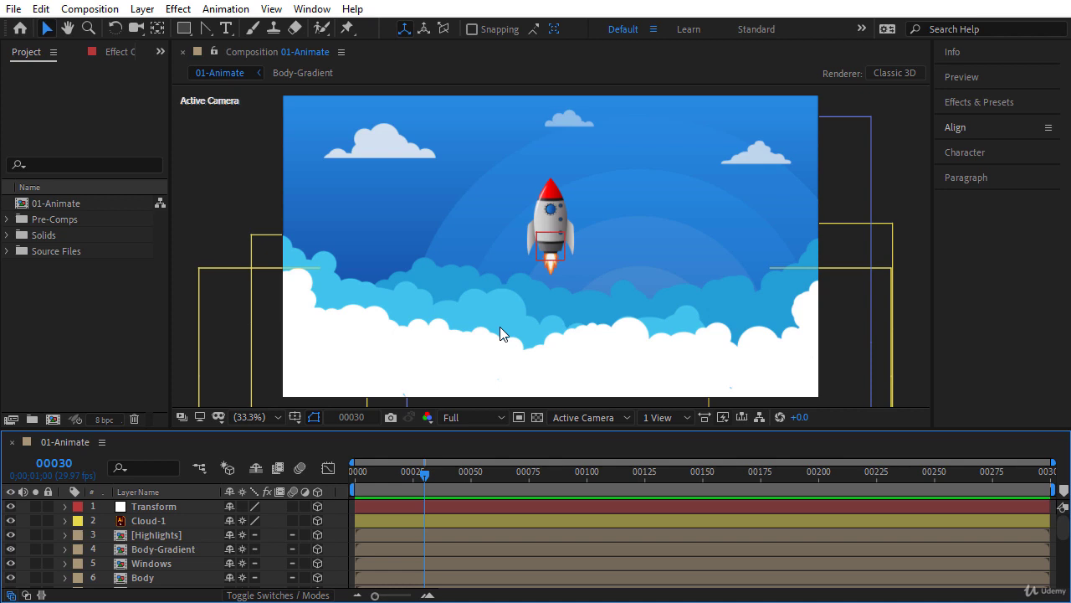
click(189, 506)
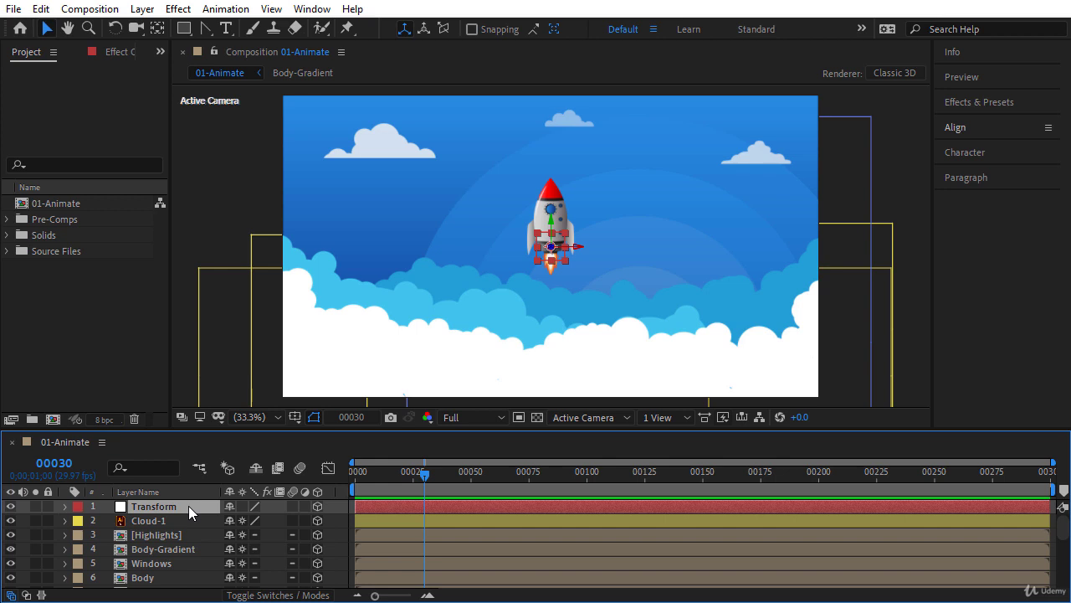
Show the Transform null's Position and drag it below and off to the right of the frame
key(p)
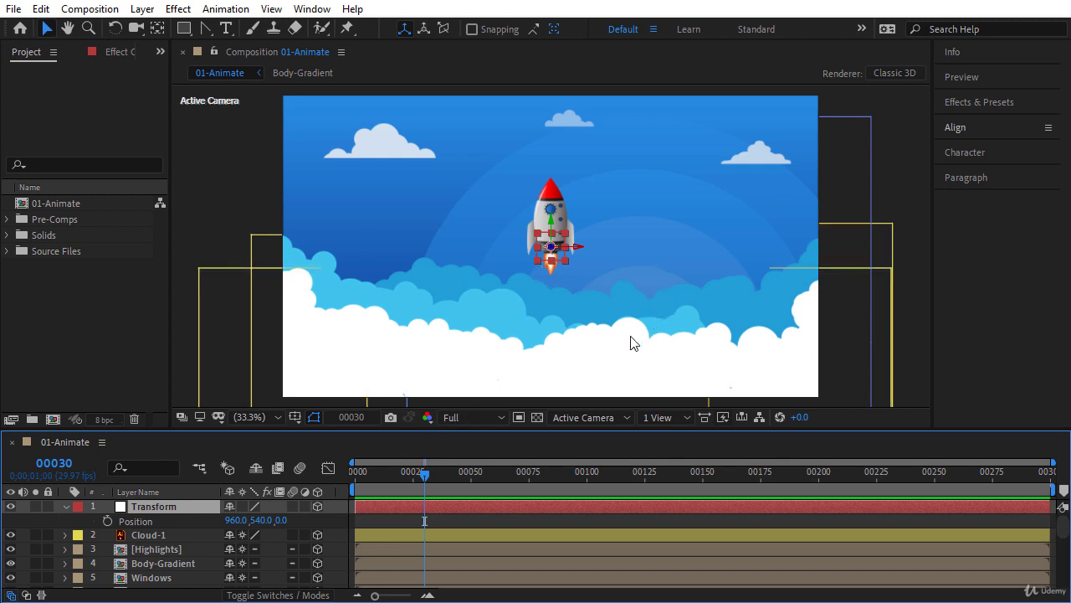
key(h)
drag(644, 352, 572, 193)
drag(500, 157, 545, 364)
drag(619, 341, 568, 210)
key(v)
drag(445, 244, 713, 385)
Set Position to 2000, 2000 and add the first Position keyframe at frame 30
click(239, 519)
text(2000)
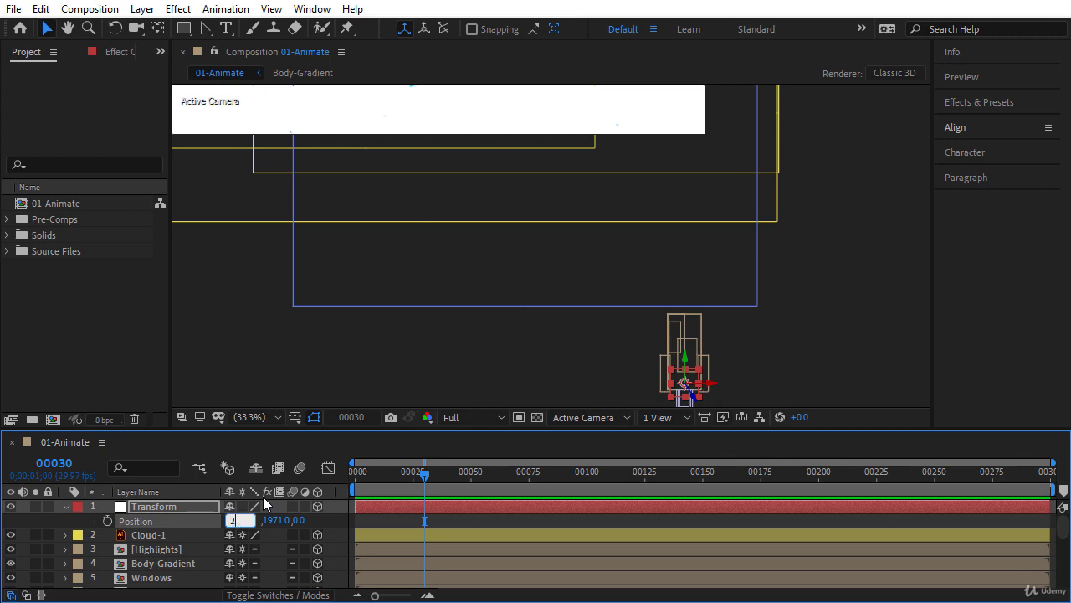
key(Return)
click(271, 520)
text(2)
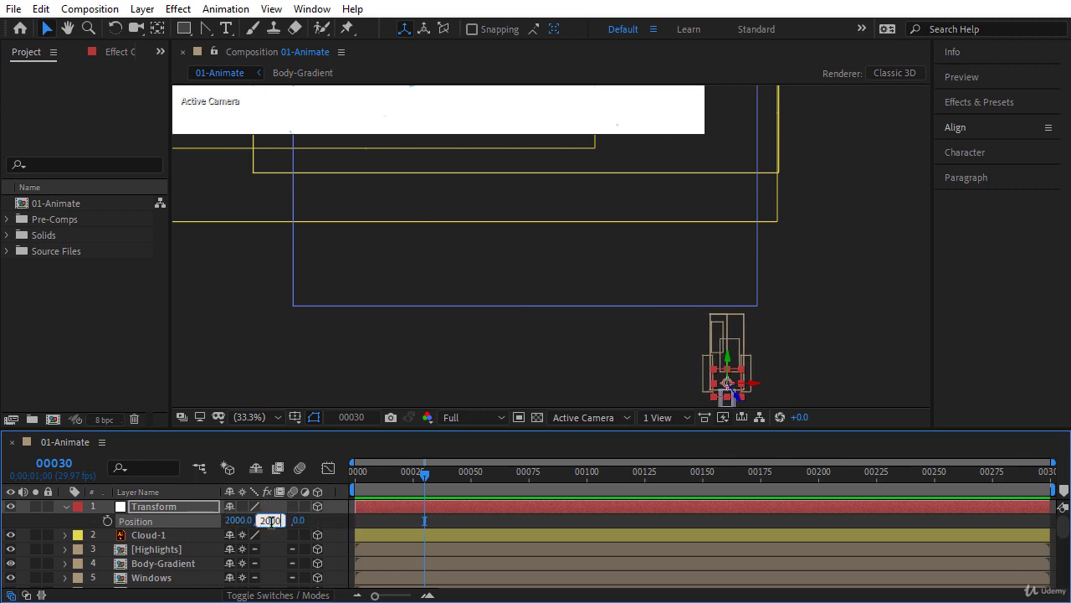
text(000)
key(Return)
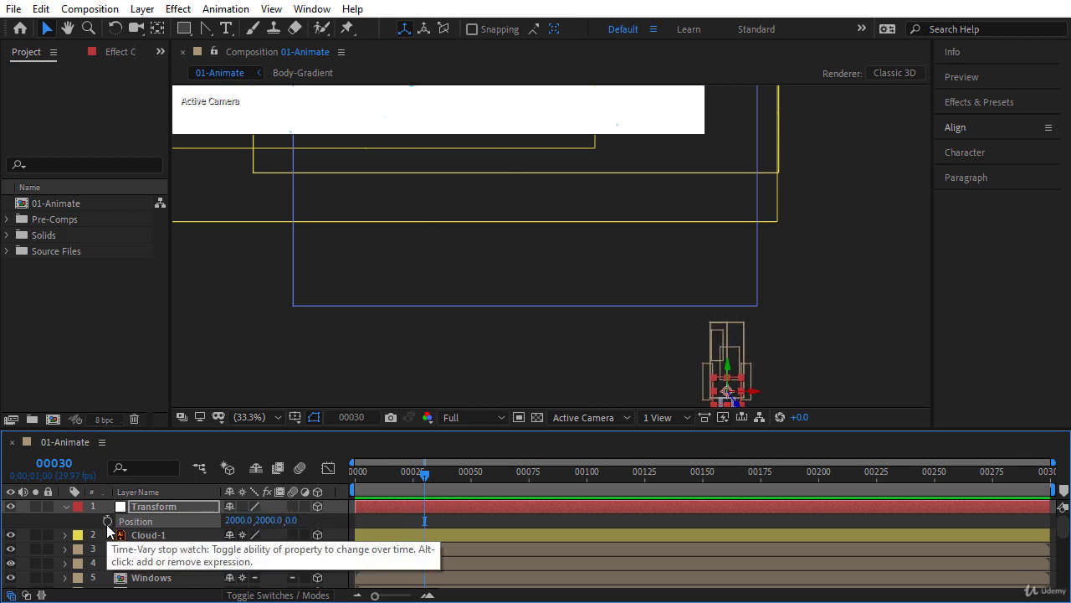
click(108, 522)
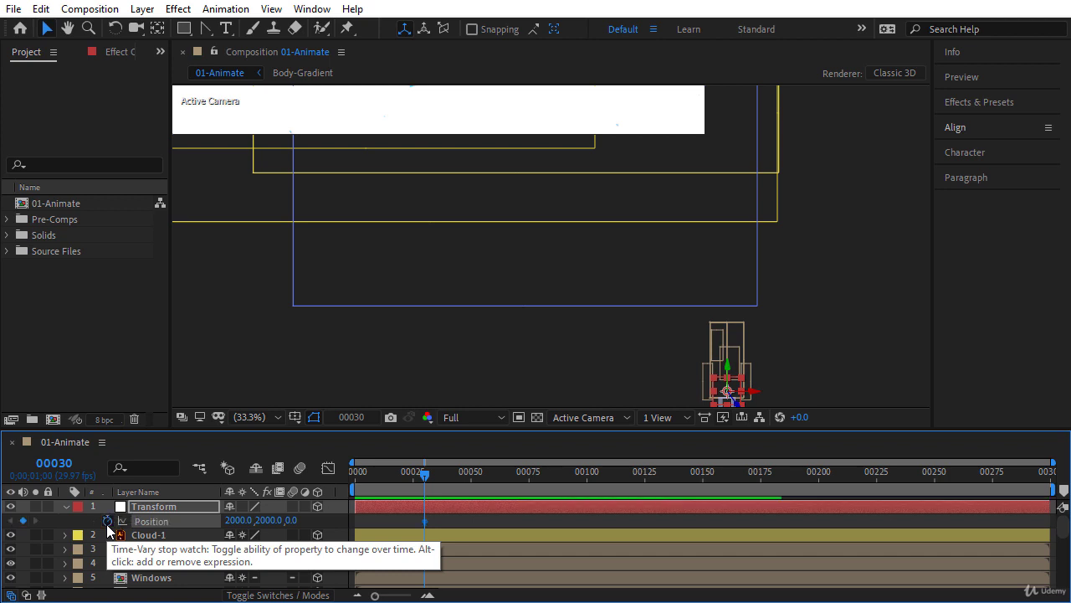
At frame 75, drag the rocket up and left into the sky, adding a keyframe
drag(425, 474, 448, 474)
drag(524, 476, 545, 476)
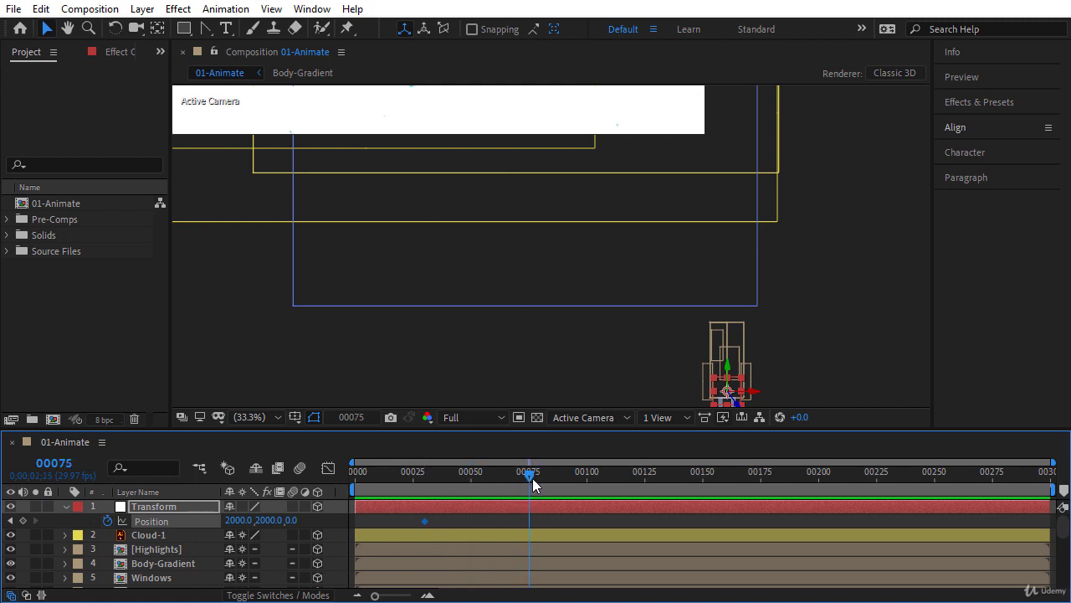
drag(728, 372, 622, 375)
key(h)
key(v)
drag(688, 362, 633, 182)
Enter Position 1100, 450 at frame 75, then shift the rocket left at frame 130
click(239, 520)
text(1100)
key(Return)
click(266, 521)
text(450)
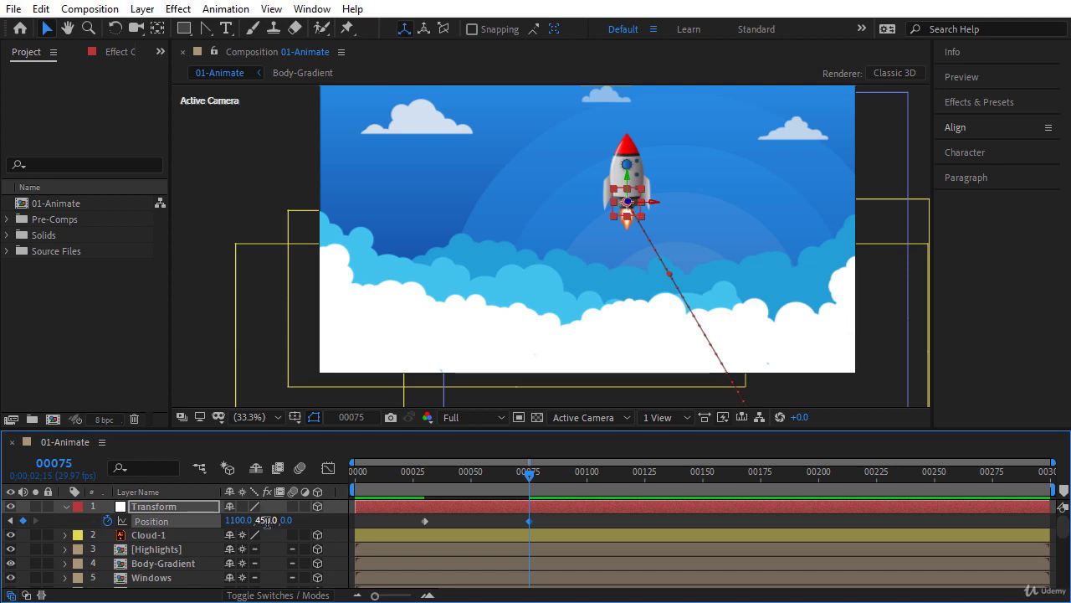
key(Return)
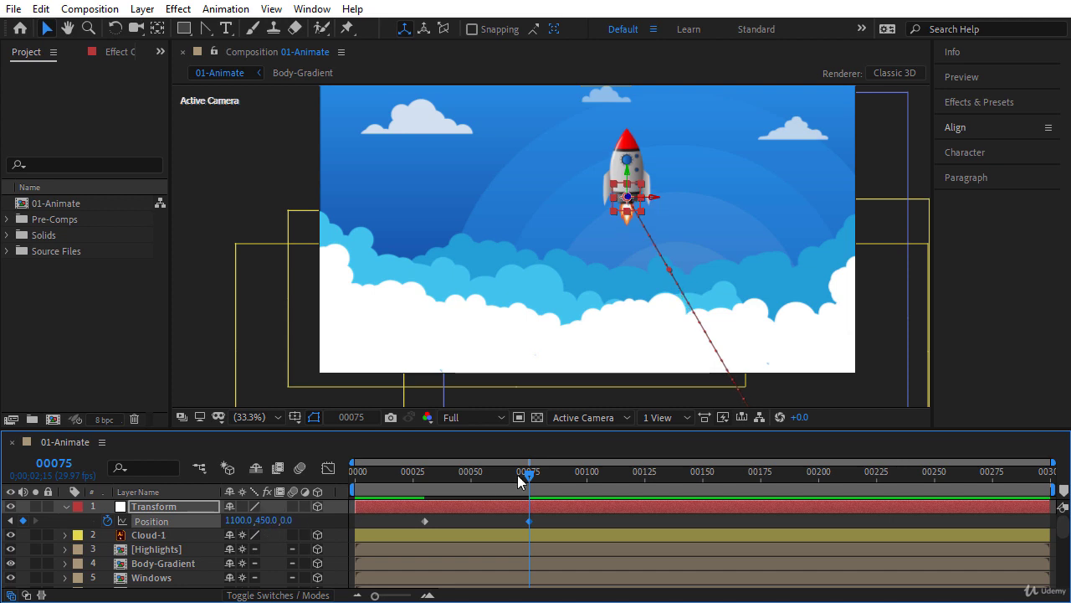
drag(531, 473, 662, 483)
drag(654, 198, 551, 201)
Set the frame-130 Position to 750, 700
click(237, 519)
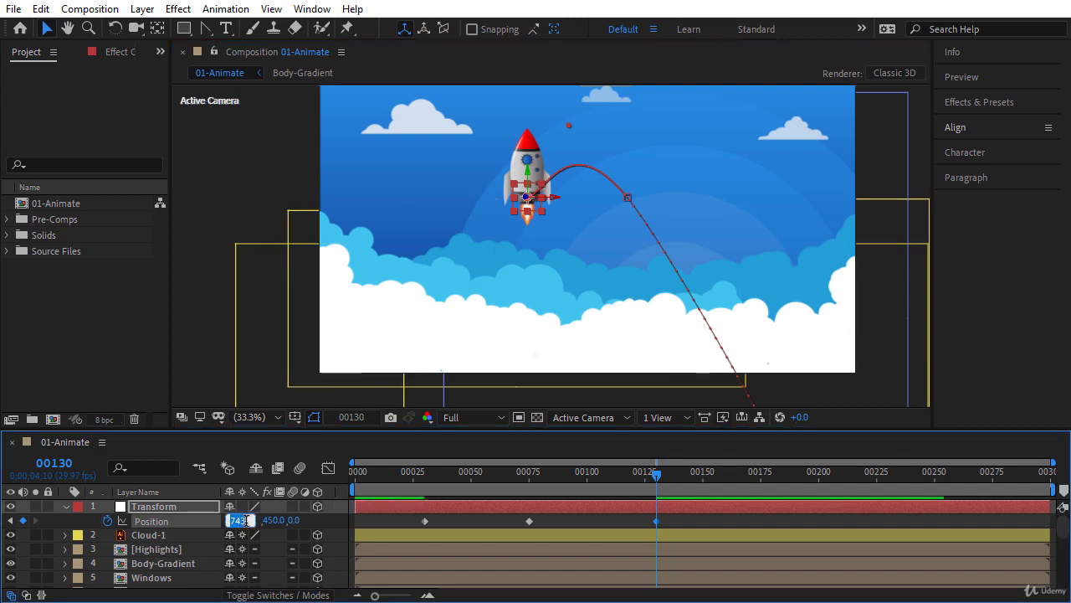
text(750)
key(Tab)
text(700)
key(Return)
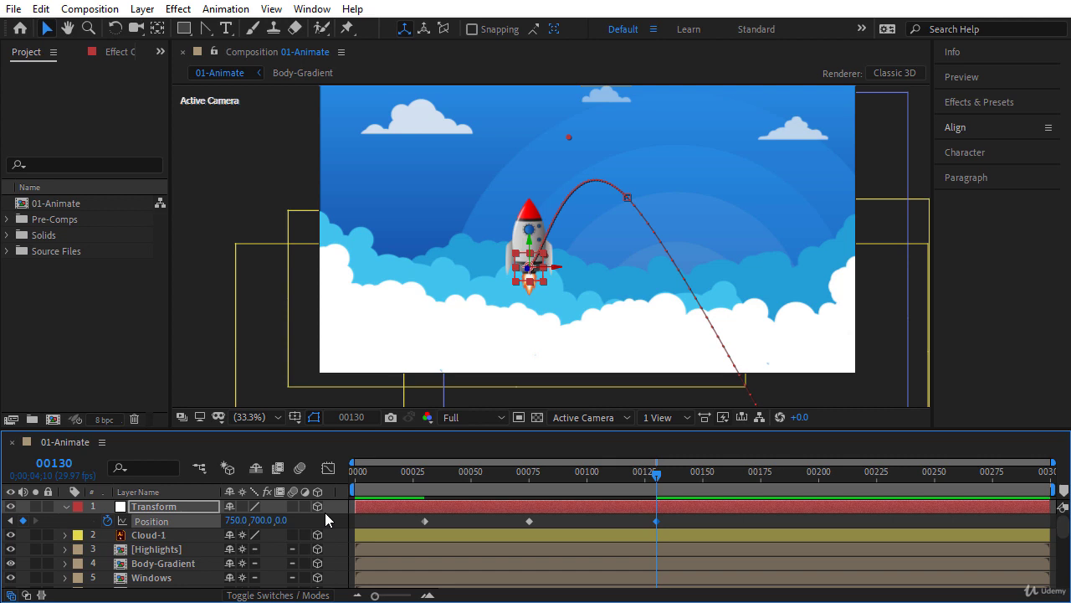
Add a frame-200 Position keyframe at 1100, then adjust Y to about 570
drag(656, 475, 818, 474)
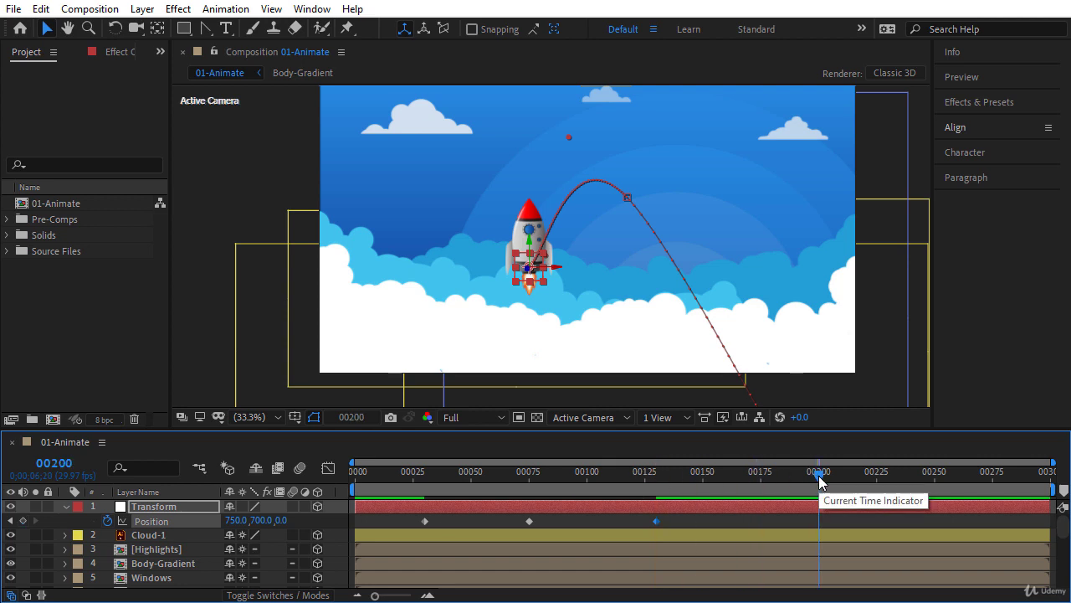
drag(236, 519, 530, 531)
click(241, 520)
text(1100)
key(Tab)
text(645)
key(Return)
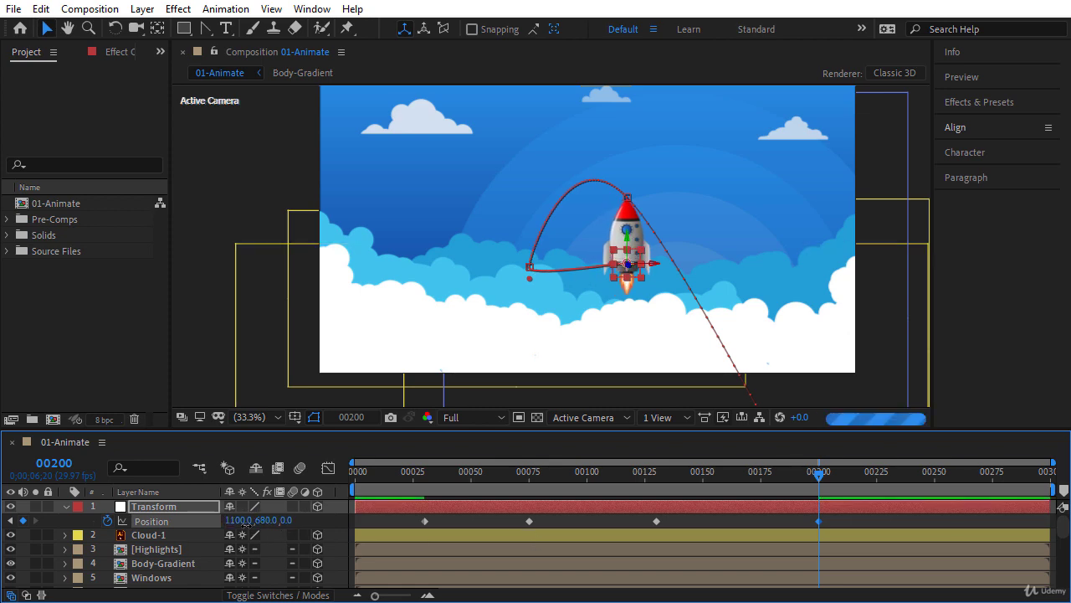
drag(209, 523, 298, 533)
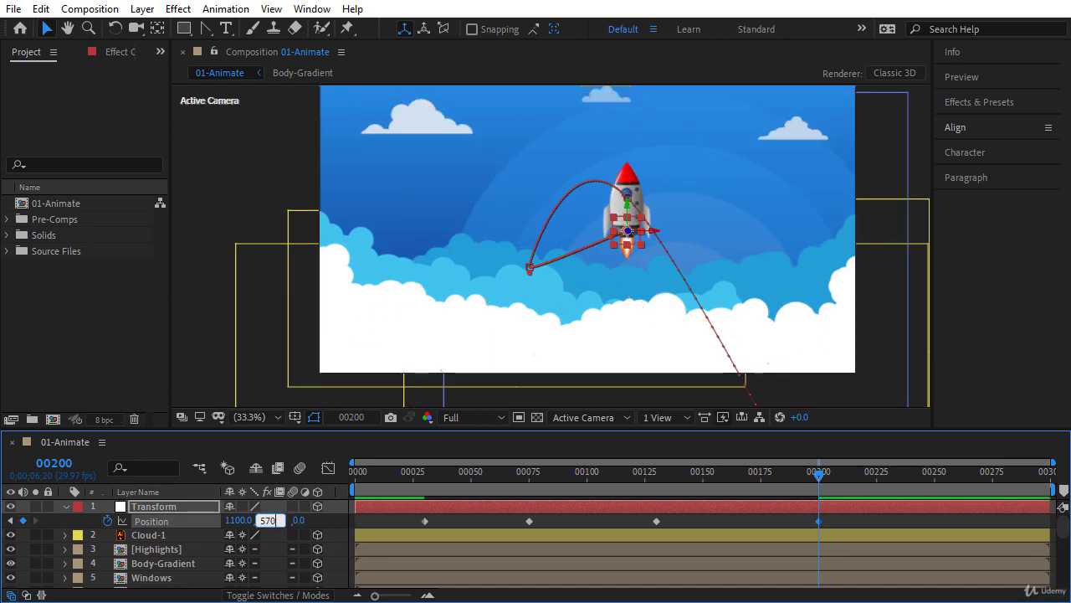
At frame 265, drag the rocket left and far above the frame, adding a keyframe
drag(818, 473, 975, 481)
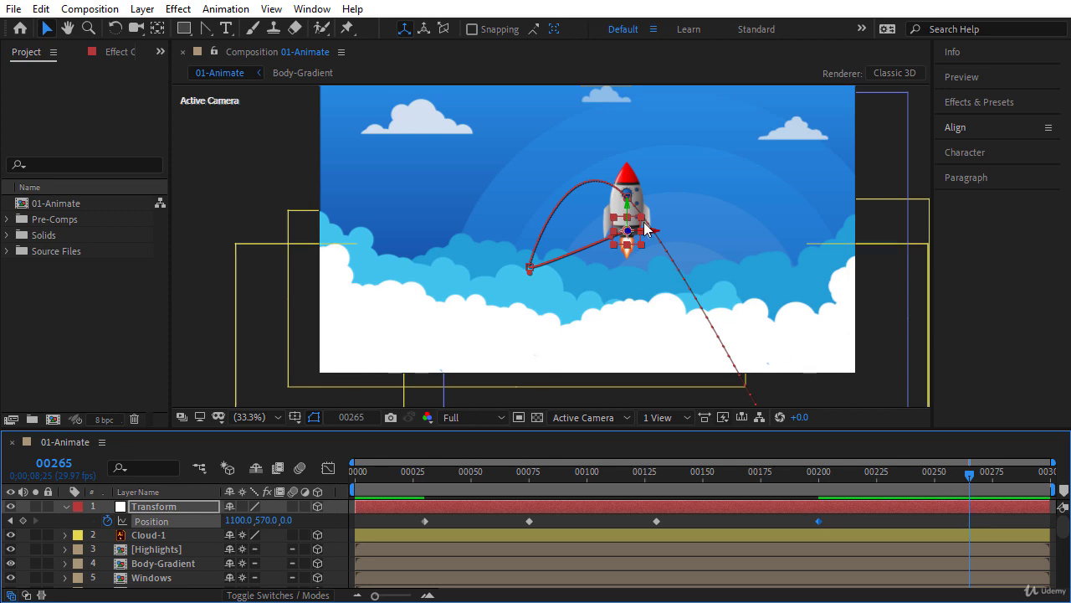
drag(621, 208, 621, 120)
drag(603, 160, 402, 364)
drag(461, 326, 425, 83)
Set the frame-265 Position keyframe to 100, -700
click(242, 520)
text(100)
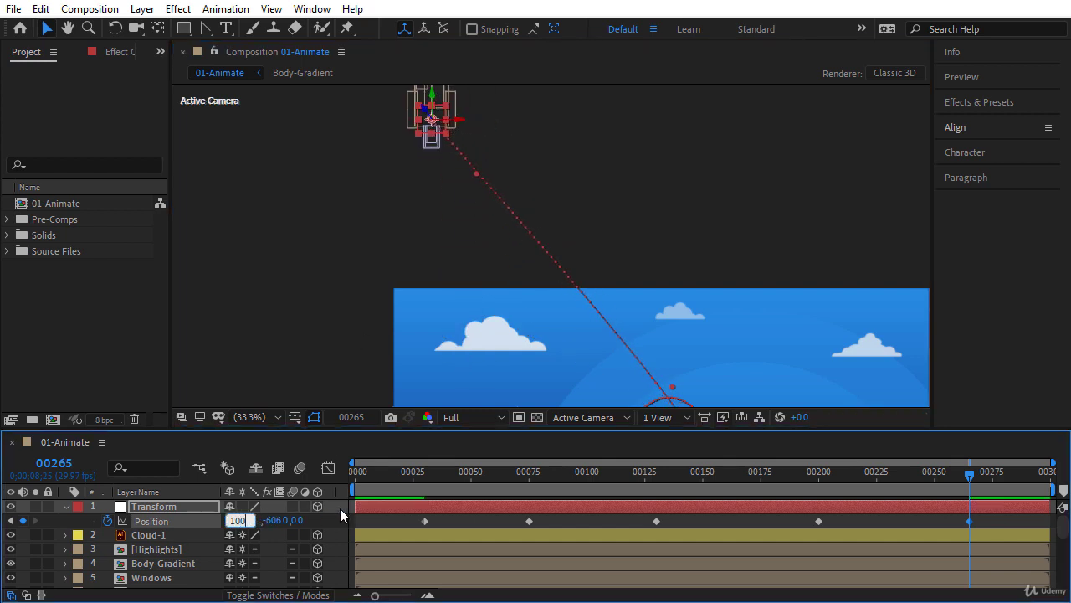
key(Return)
click(261, 520)
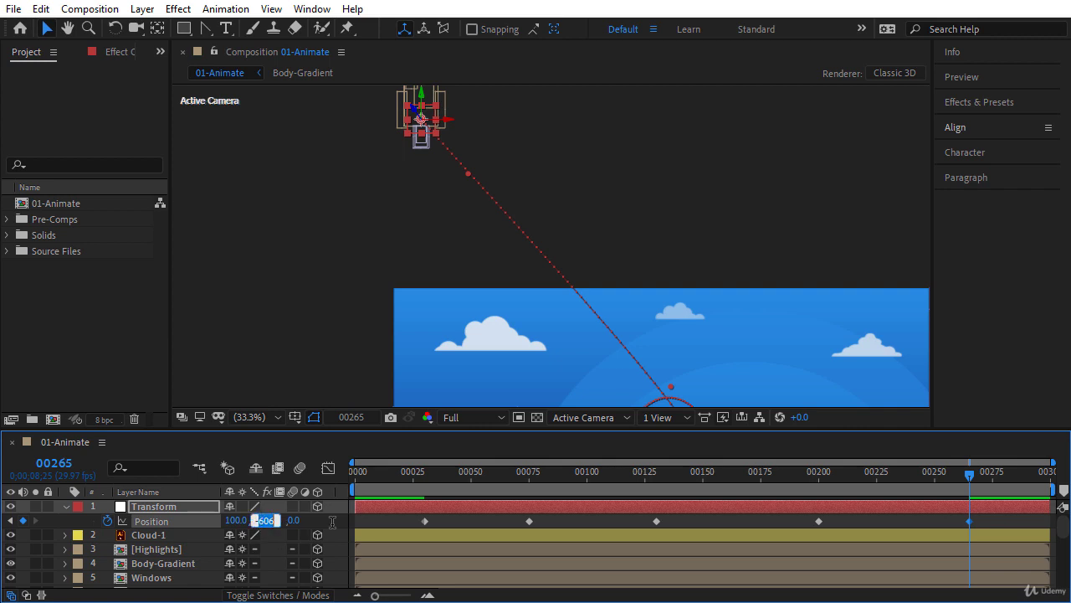
text(-700)
key(Return)
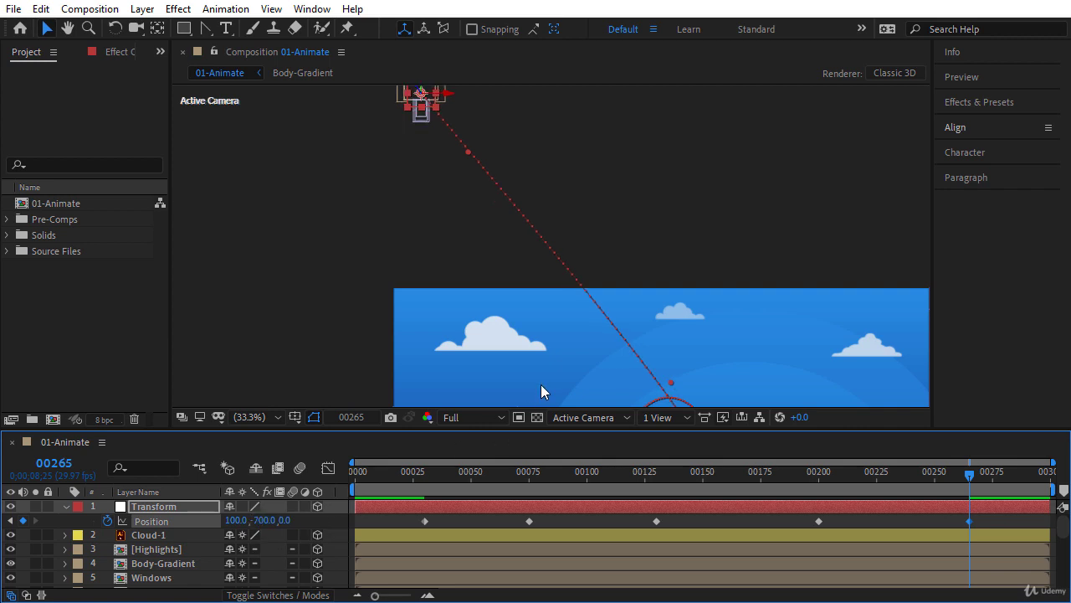
Zoom to 12.5% to see the whole motion path, then return to Fit up to 100%
drag(545, 371, 469, 252)
click(249, 417)
click(266, 217)
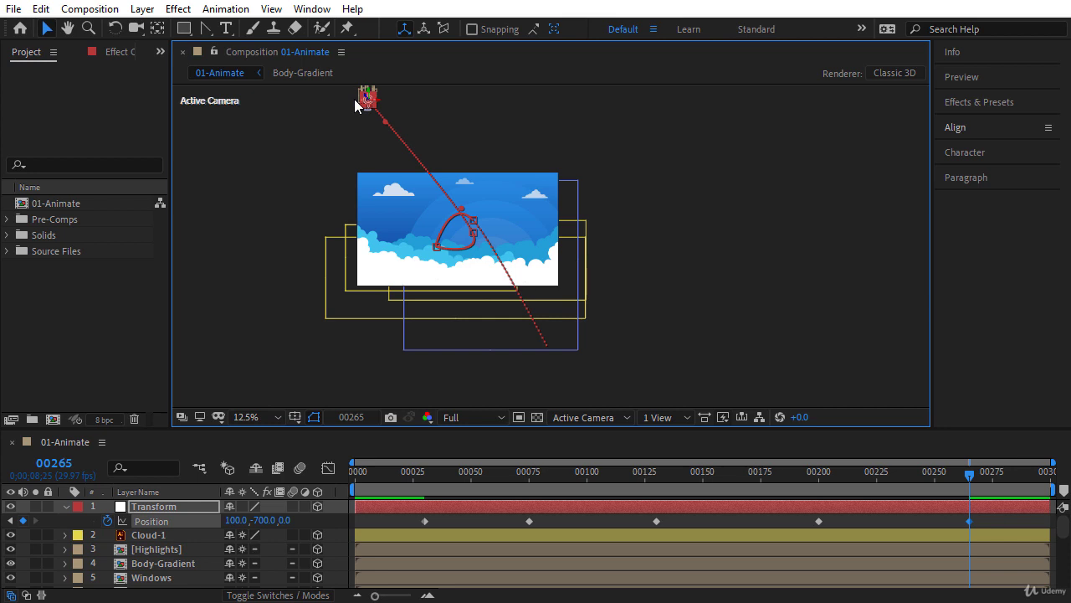
click(260, 418)
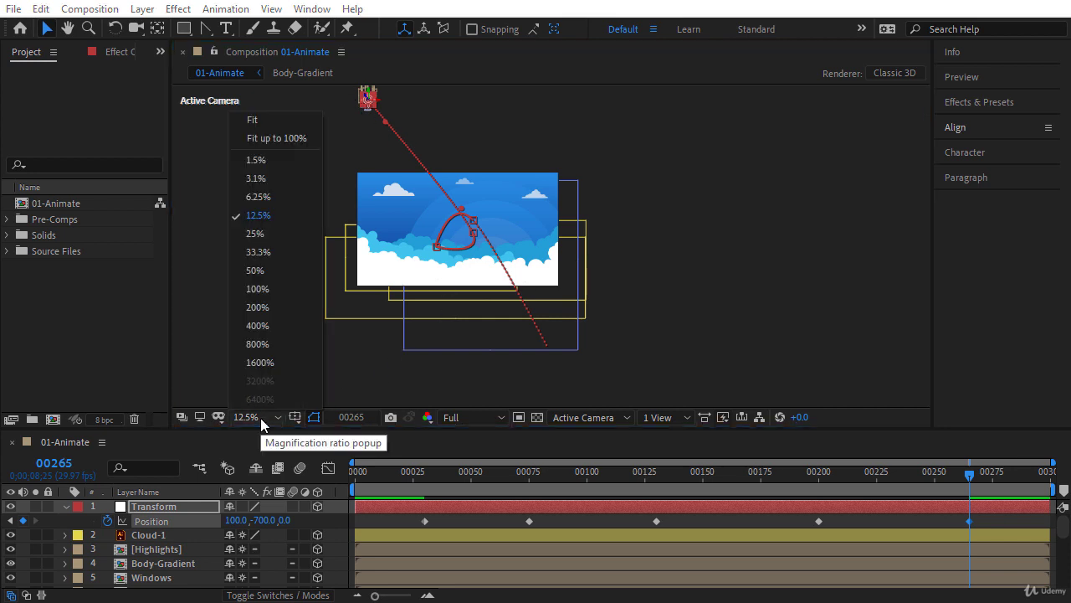
click(261, 130)
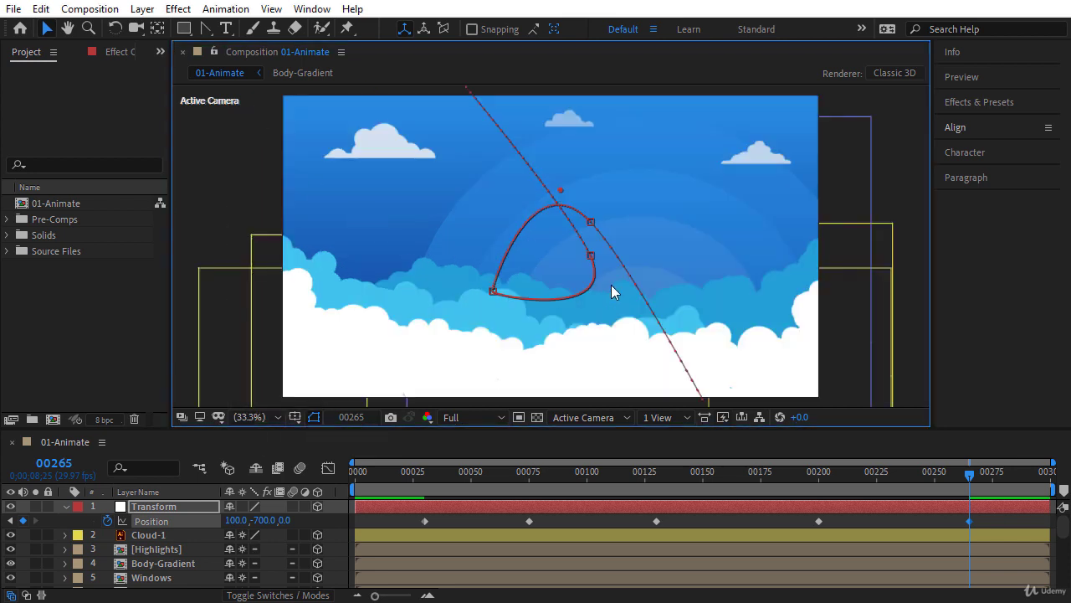
Set Temporal and Spatial interpolation to Bezier for all five Position keyframes
drag(408, 522, 973, 528)
right_click(820, 523)
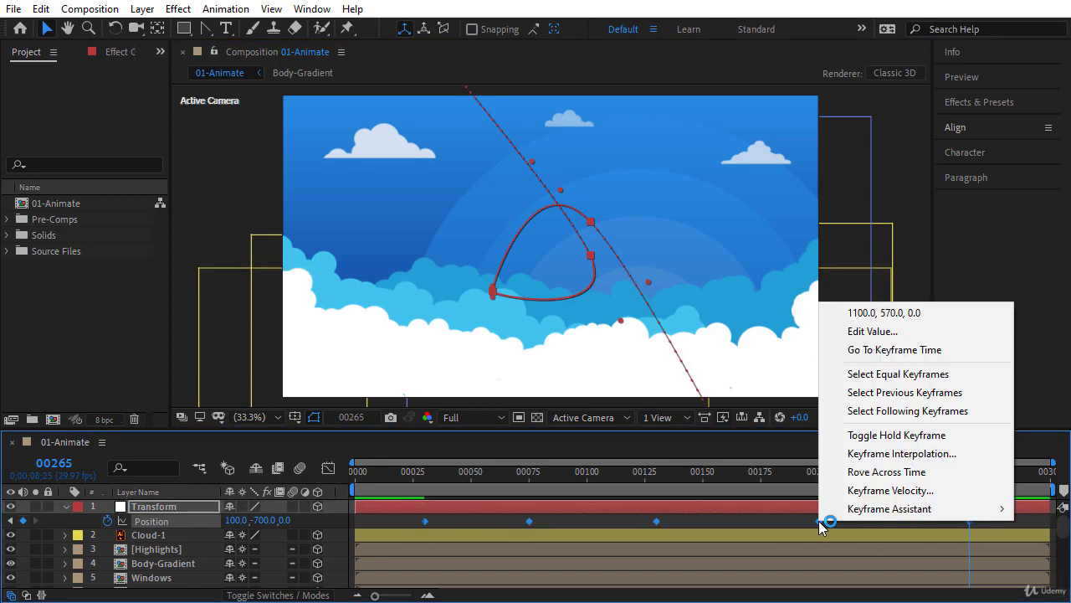
click(855, 452)
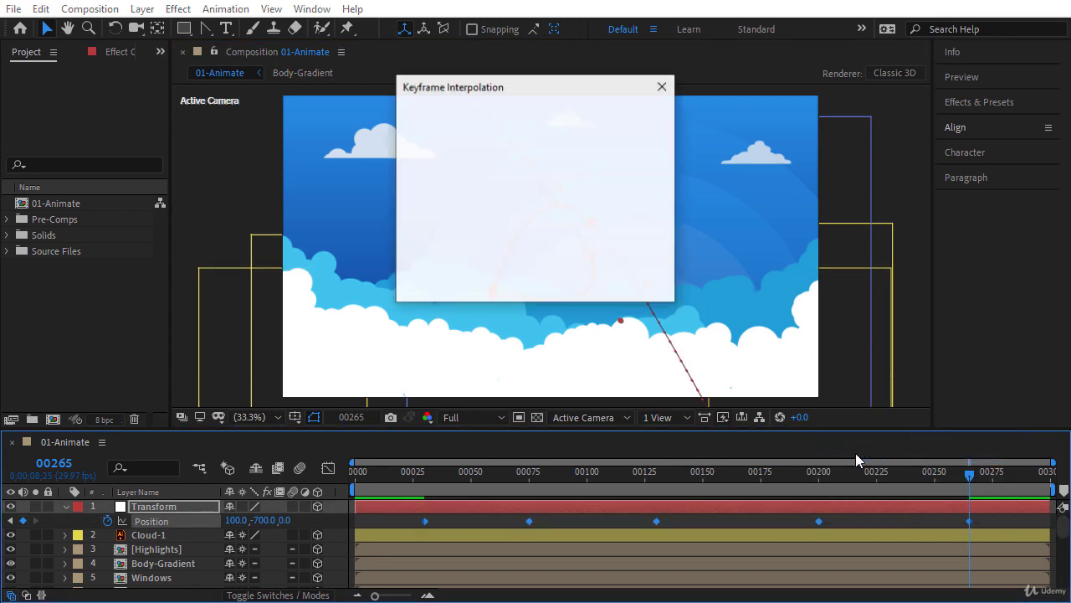
drag(490, 89, 508, 190)
click(550, 226)
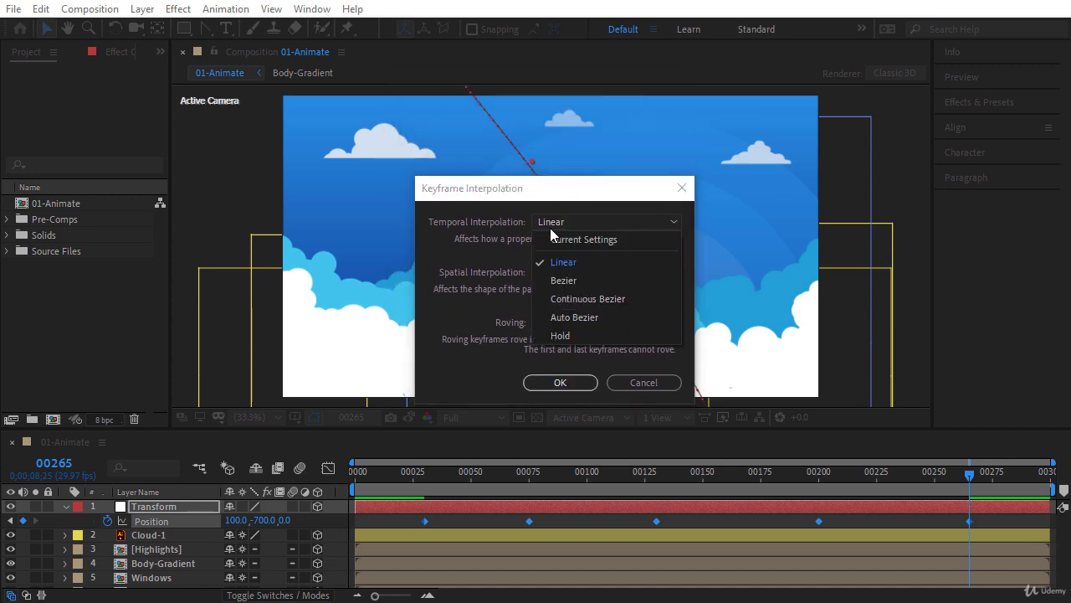
click(570, 279)
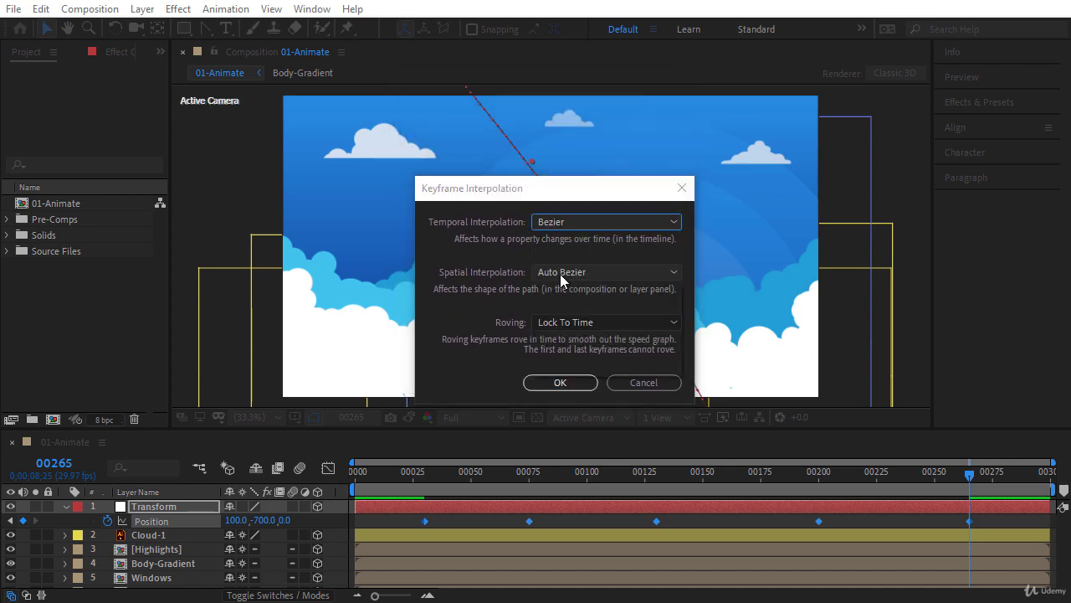
click(560, 273)
click(563, 331)
click(568, 381)
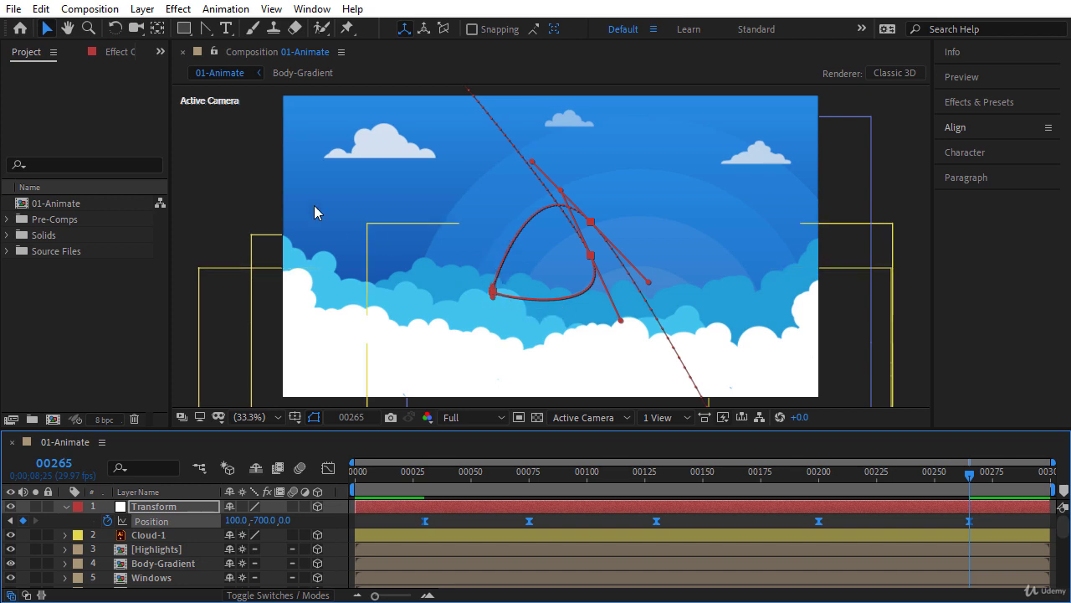
Pull Bezier handles from a path corner with Convert Vertex, then move a path point up-right
click(207, 32)
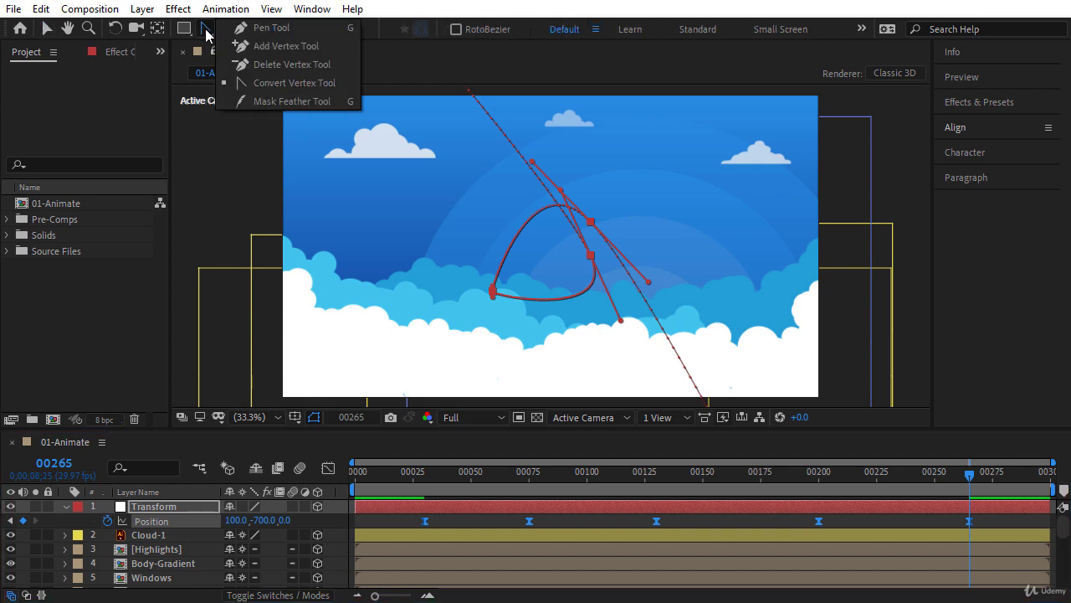
click(268, 83)
click(459, 508)
drag(492, 292, 523, 342)
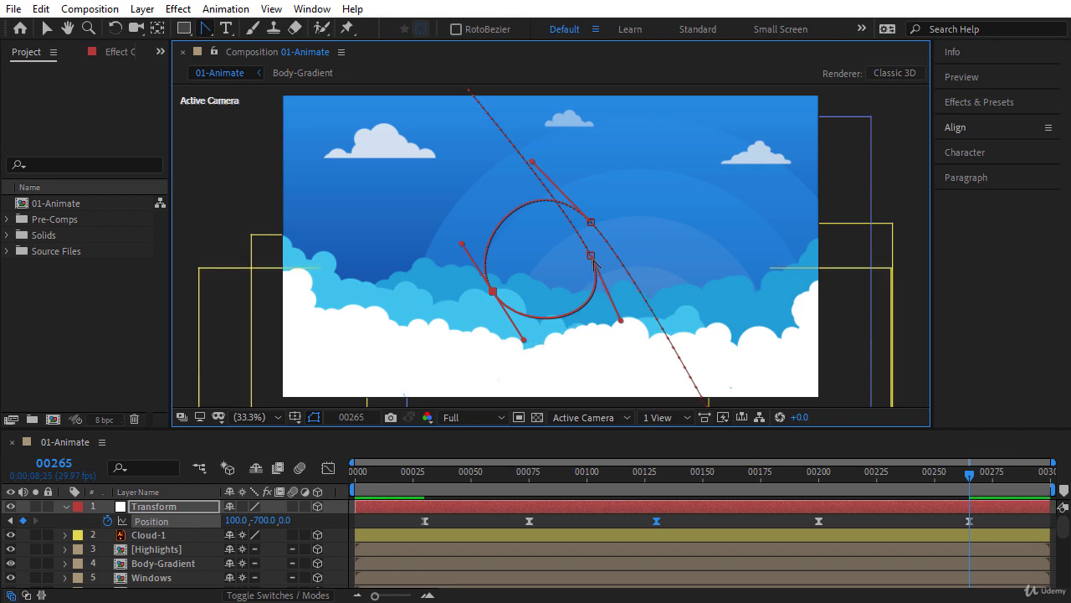
click(48, 30)
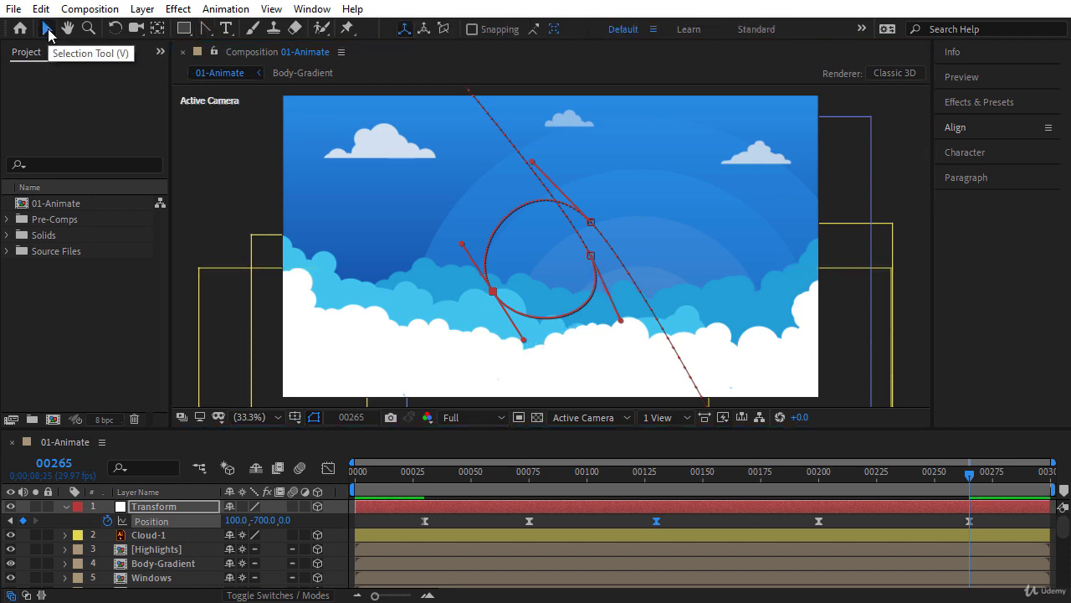
drag(588, 262, 597, 246)
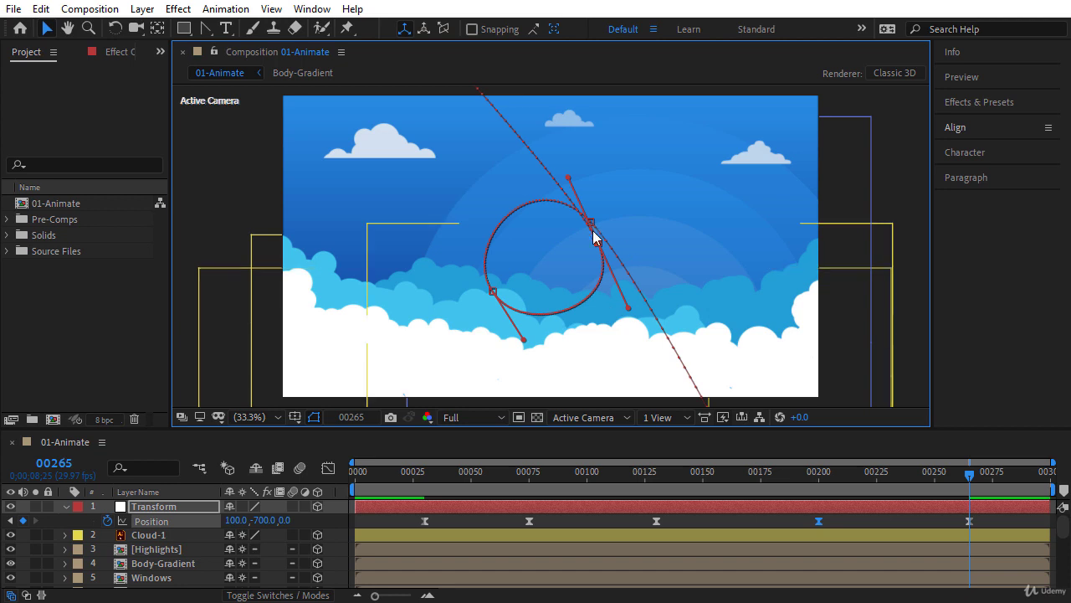
Drag a vertex's upper and lower tangents to shape the loop, then return to frame 25
click(493, 292)
drag(462, 243, 459, 240)
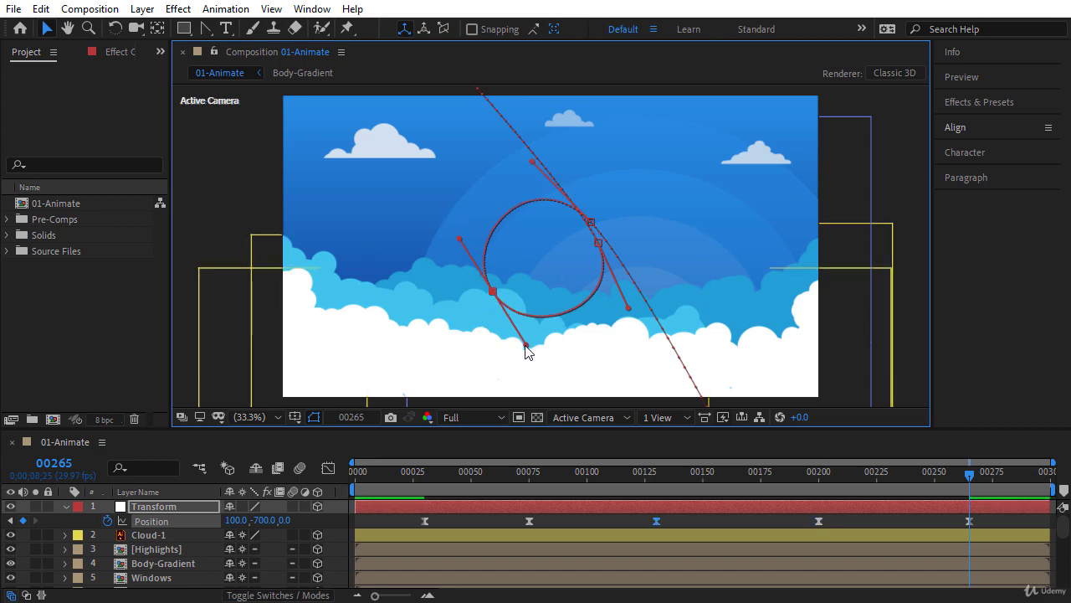
mouse_move(526, 345)
mouse_down()
mouse_move(538, 346)
mouse_move(573, 307)
mouse_move(524, 339)
mouse_up()
click(597, 242)
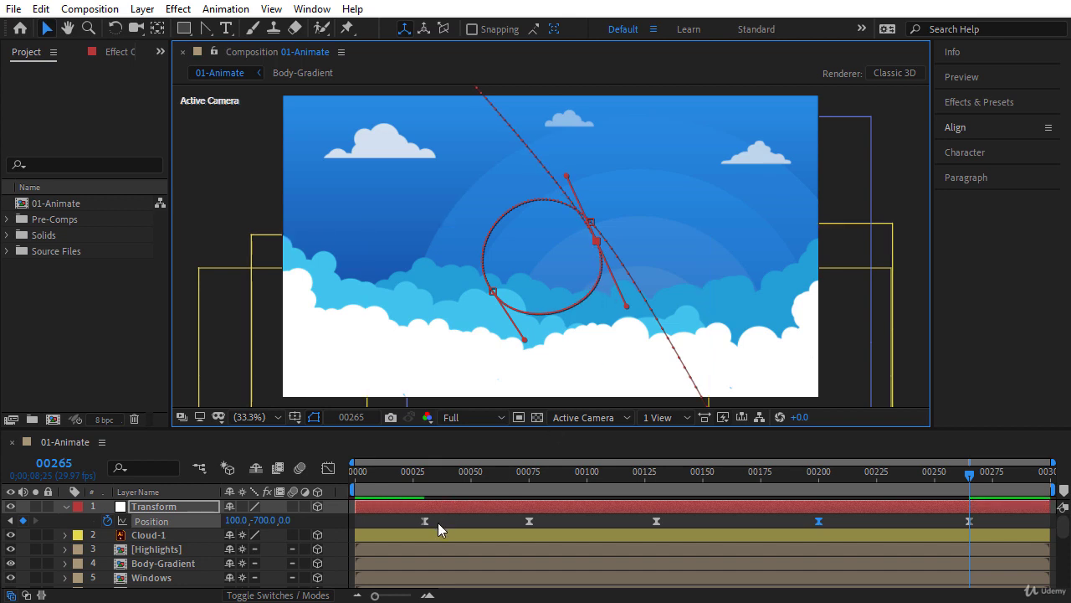
click(337, 489)
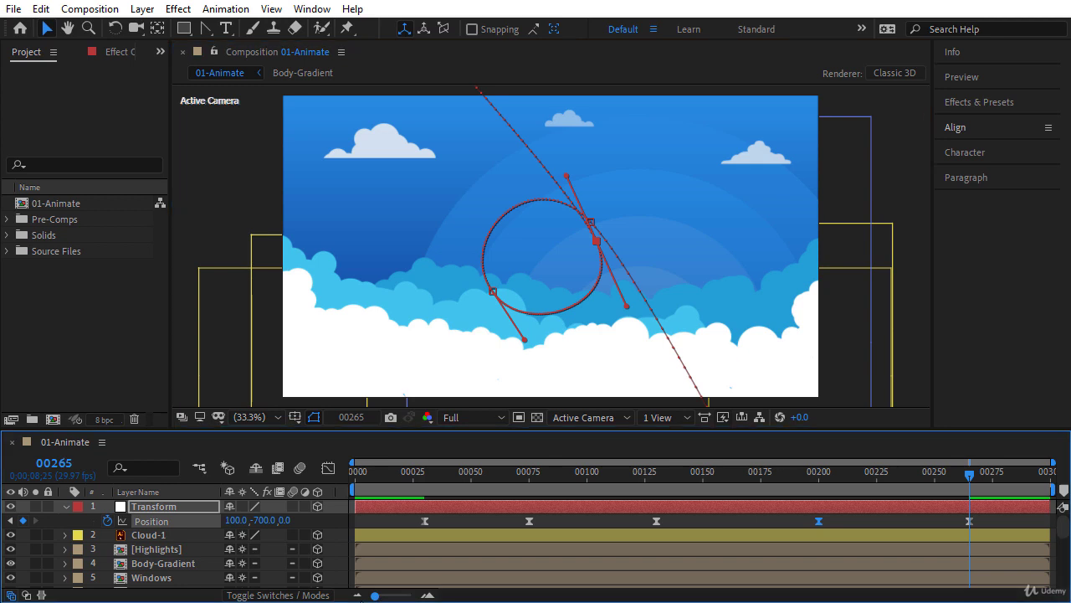
drag(381, 480, 414, 483)
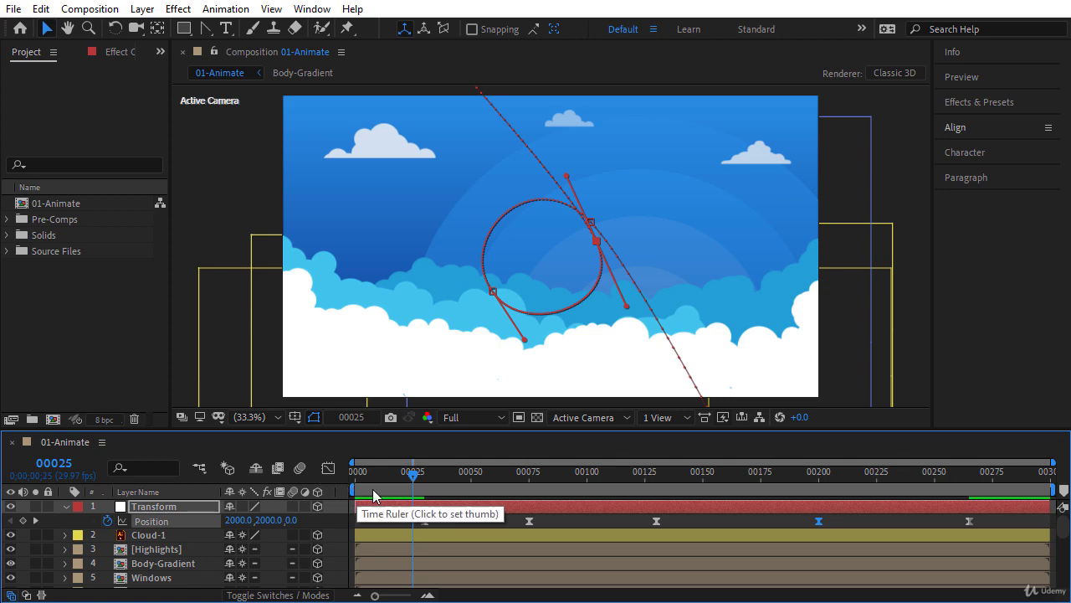
Set the work area to start at frame 25 and end at frame 265
key(b)
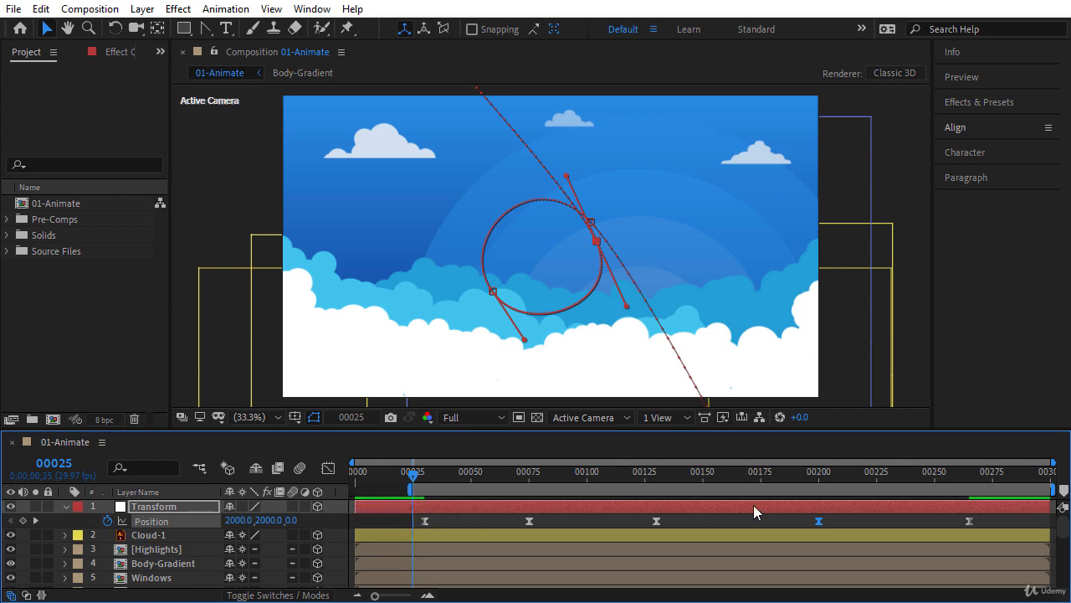
click(968, 476)
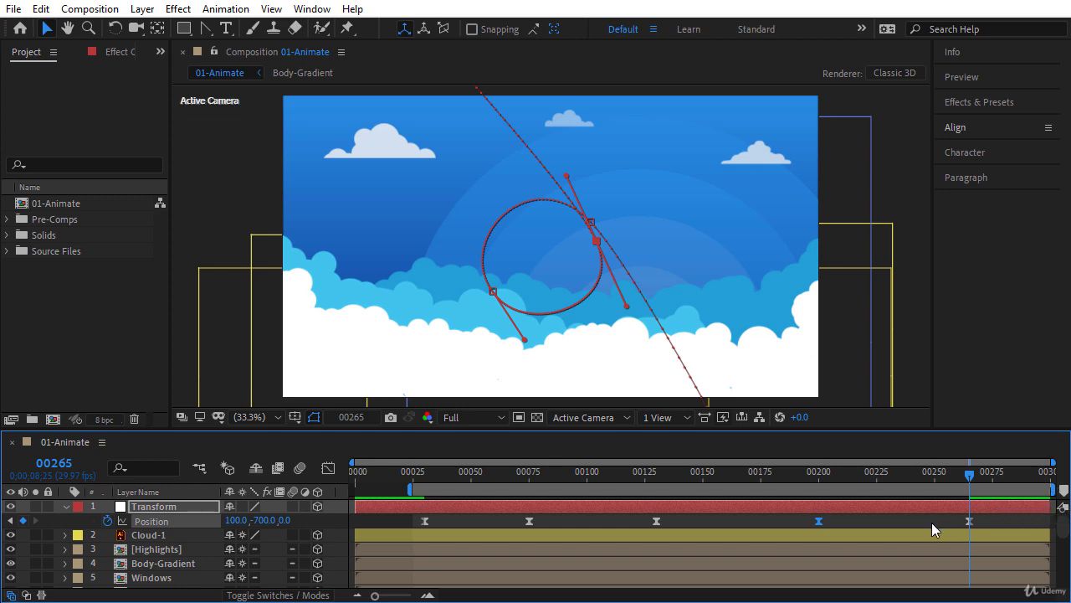
key(n)
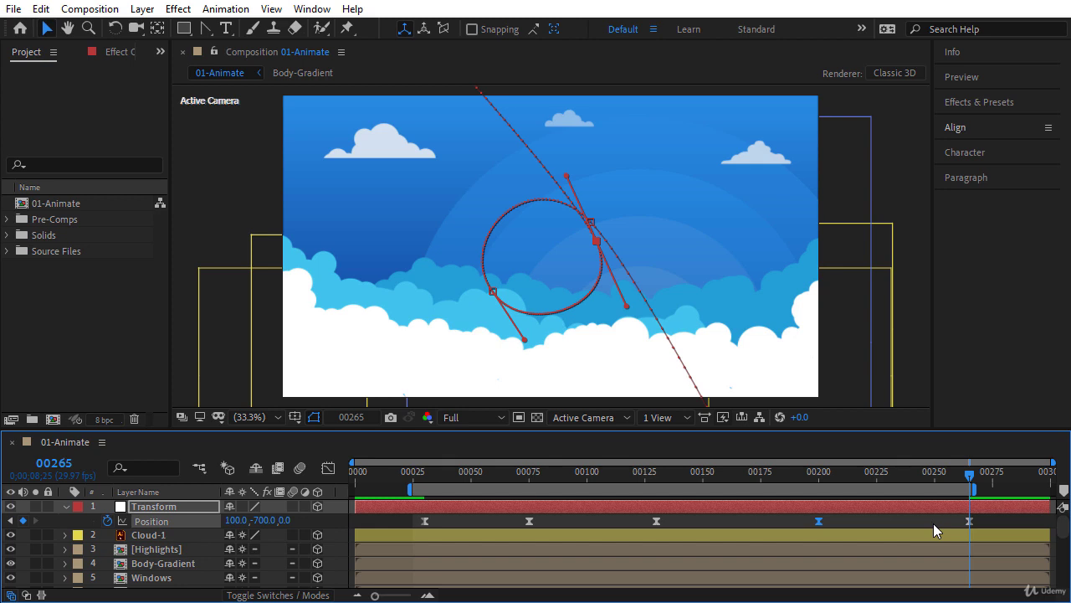
Set viewer resolution to Half and keep Spacebar as the preview shortcut
click(477, 418)
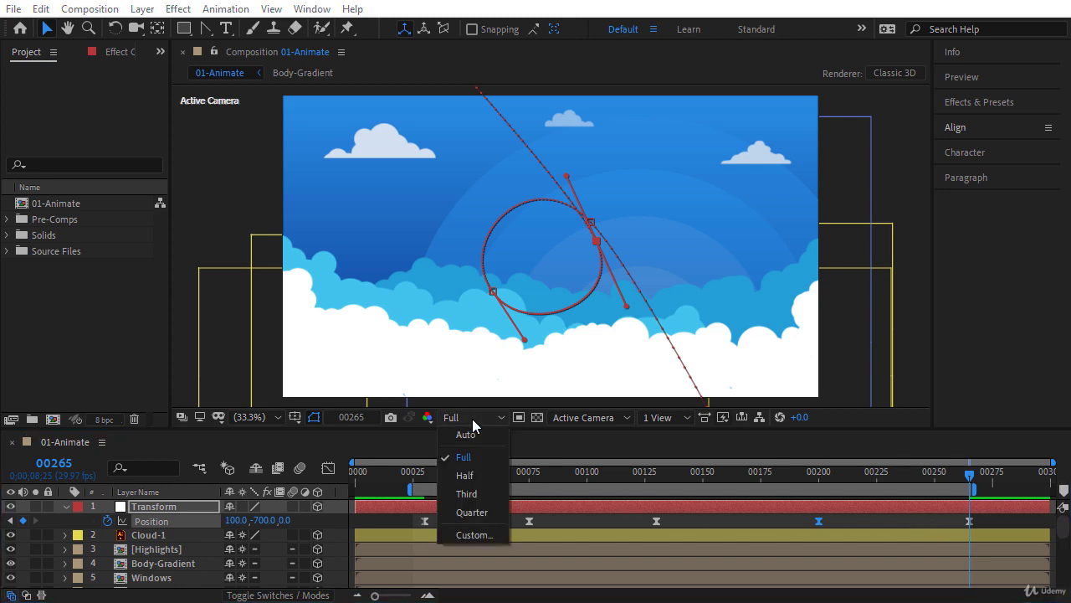
click(466, 477)
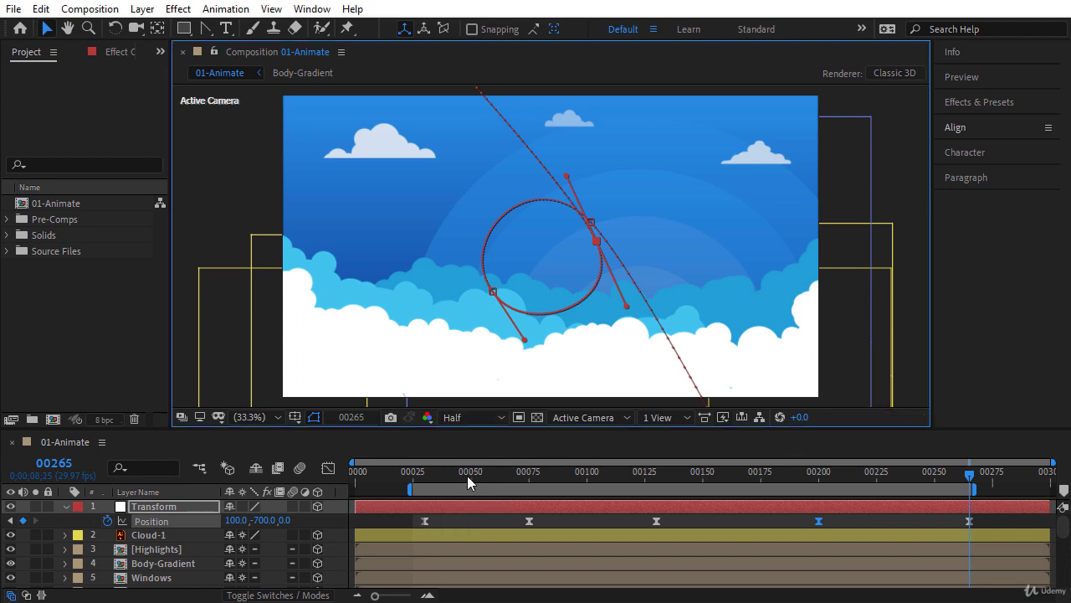
click(962, 77)
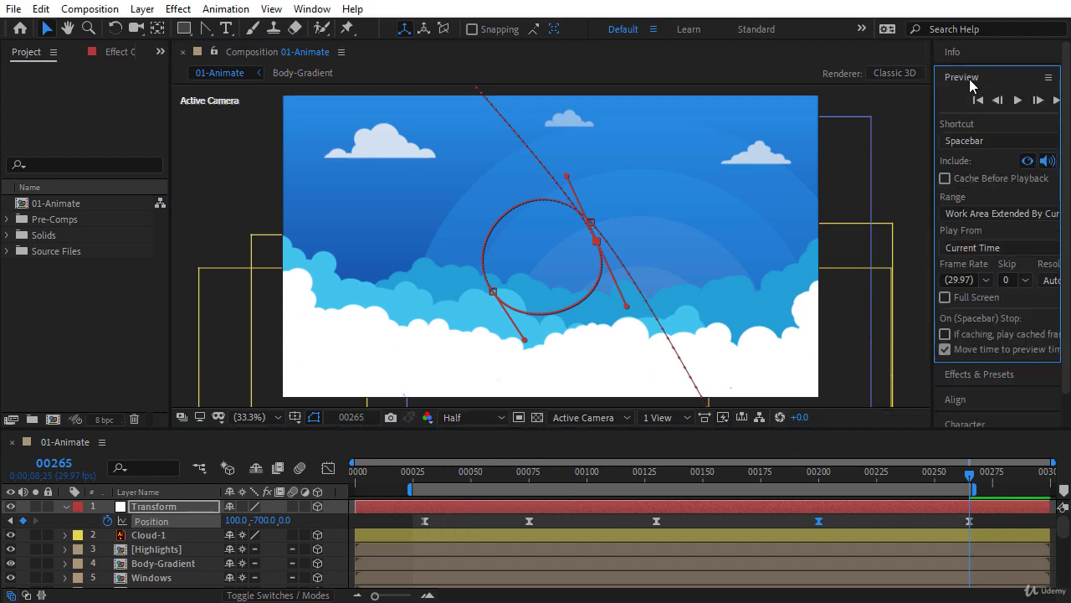
drag(932, 109, 906, 109)
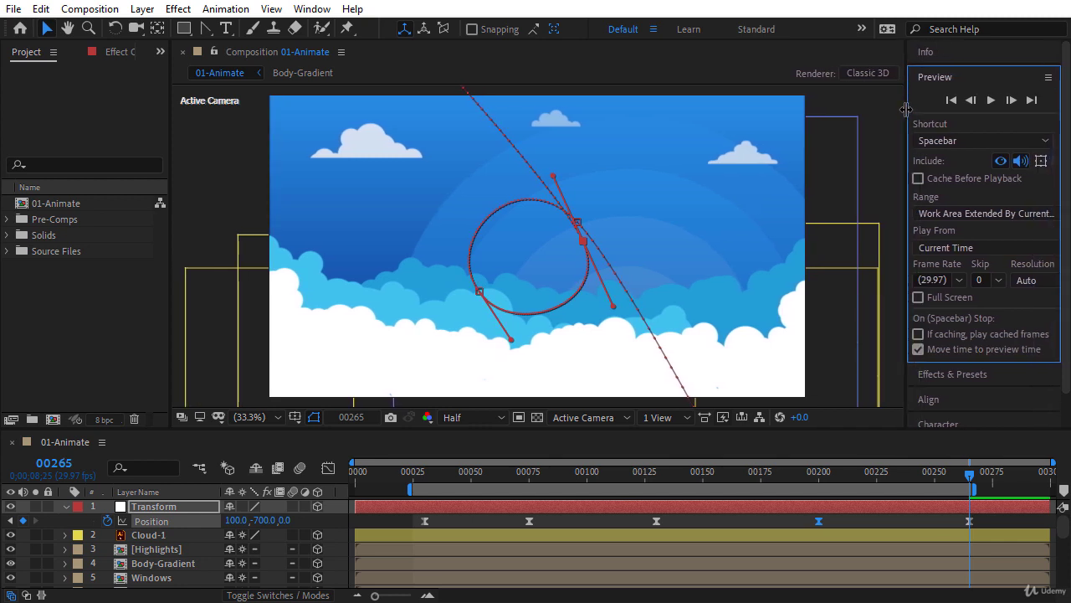
click(935, 143)
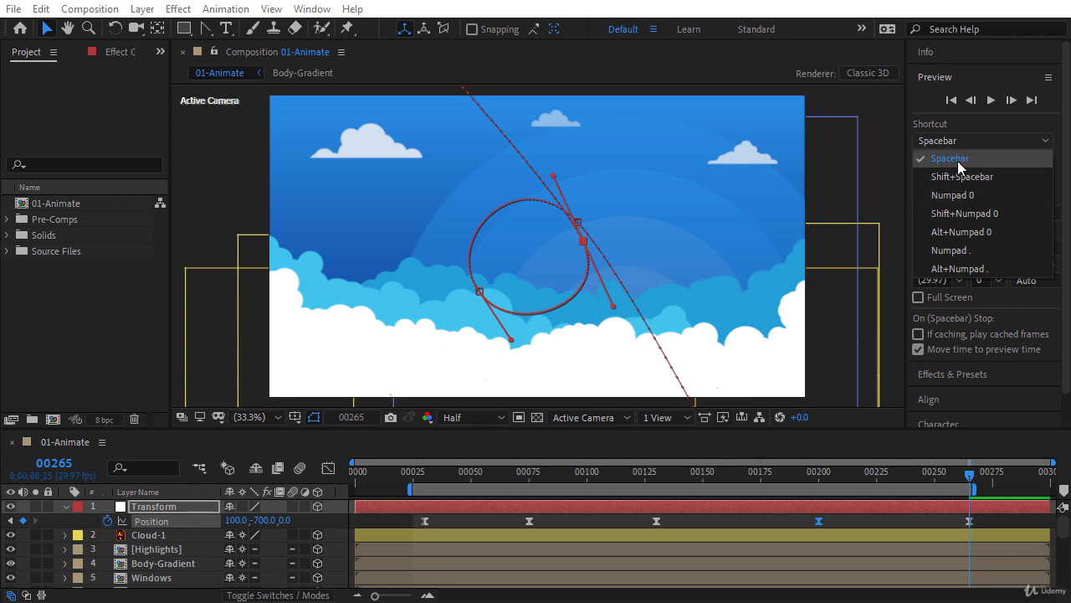
click(945, 136)
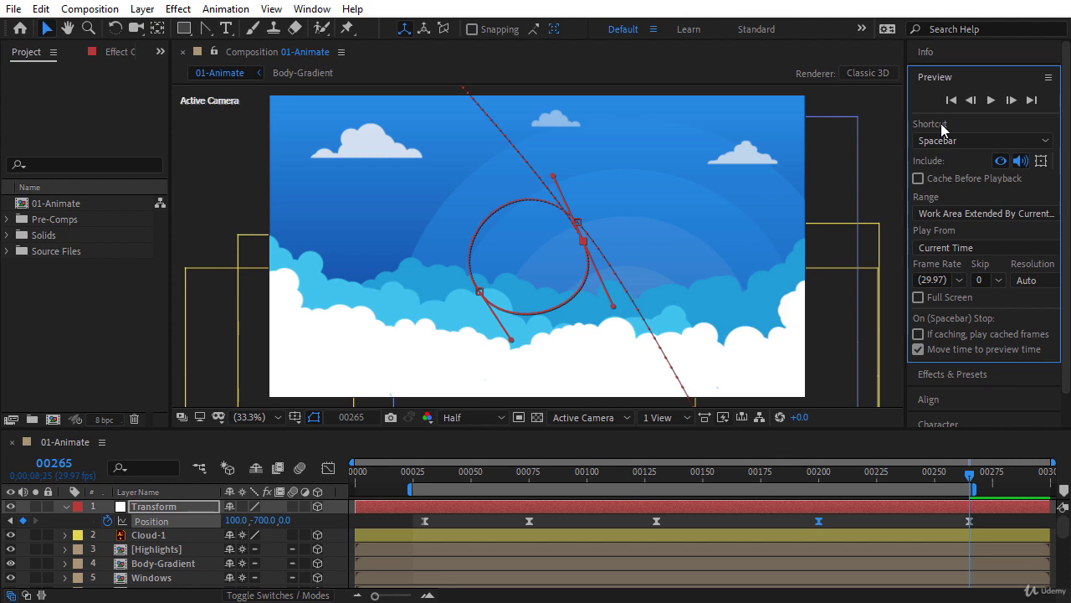
Play and stop a preview of the rocket animation, then scrub forward through it
click(991, 102)
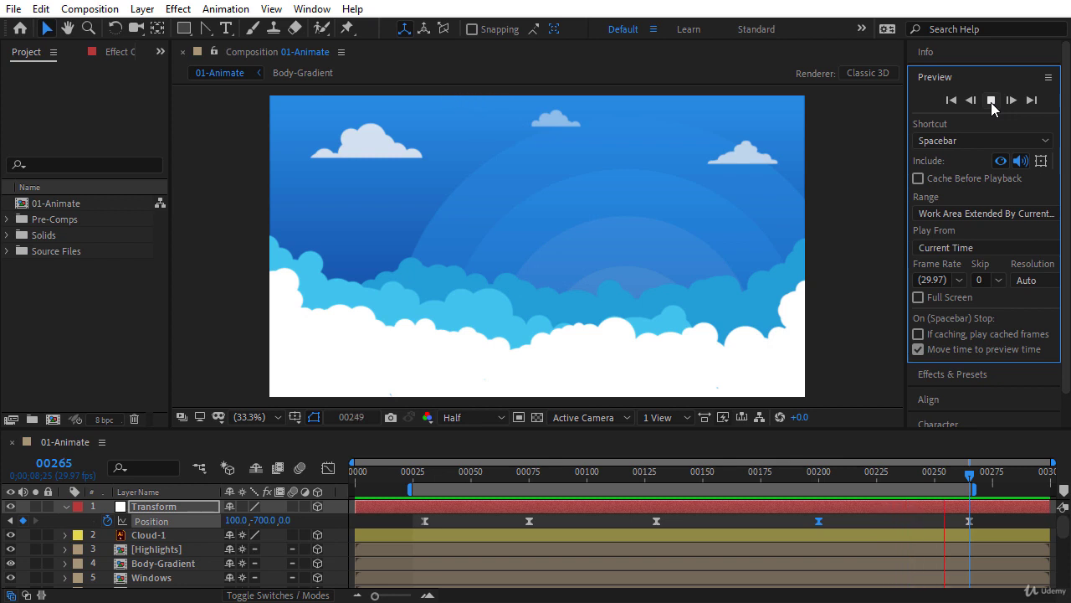
click(991, 100)
click(976, 75)
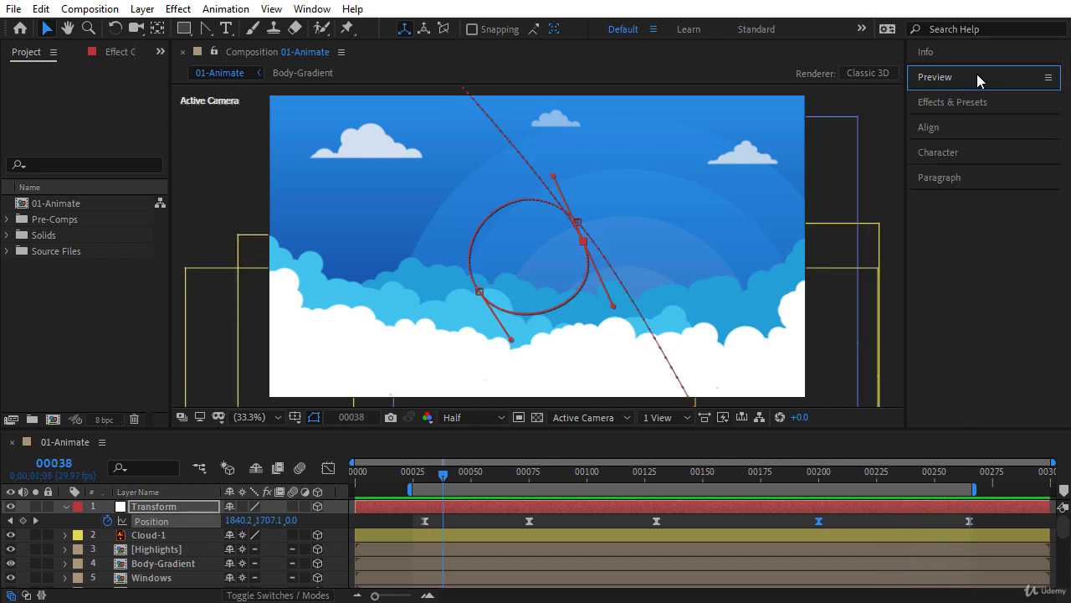
drag(463, 473, 867, 477)
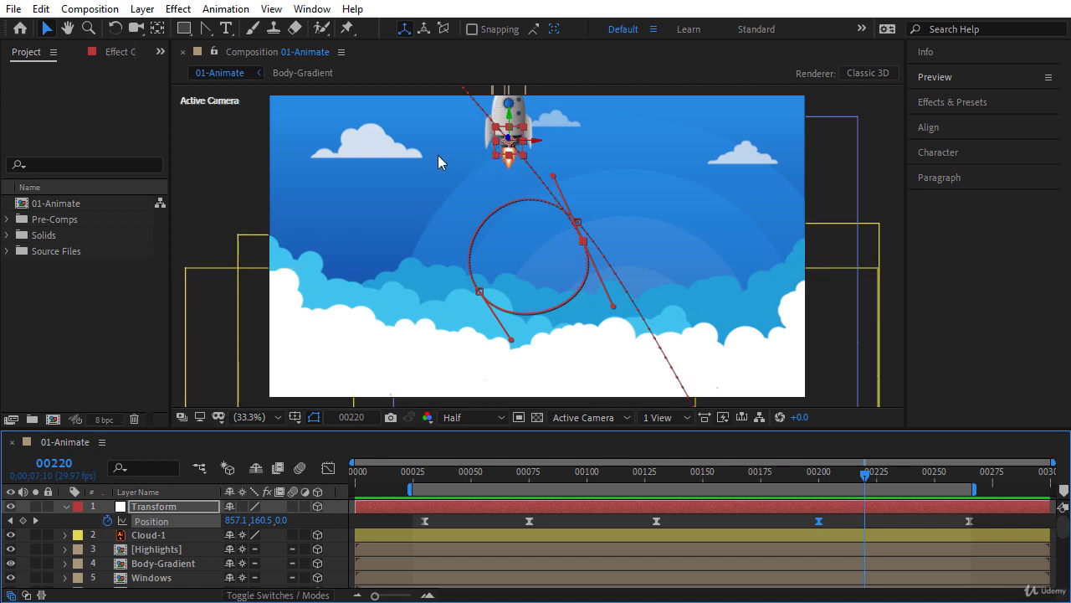
Pan above the frame and drag the path tangents to reshape the curve entering the loop
key(h)
drag(418, 148, 413, 350)
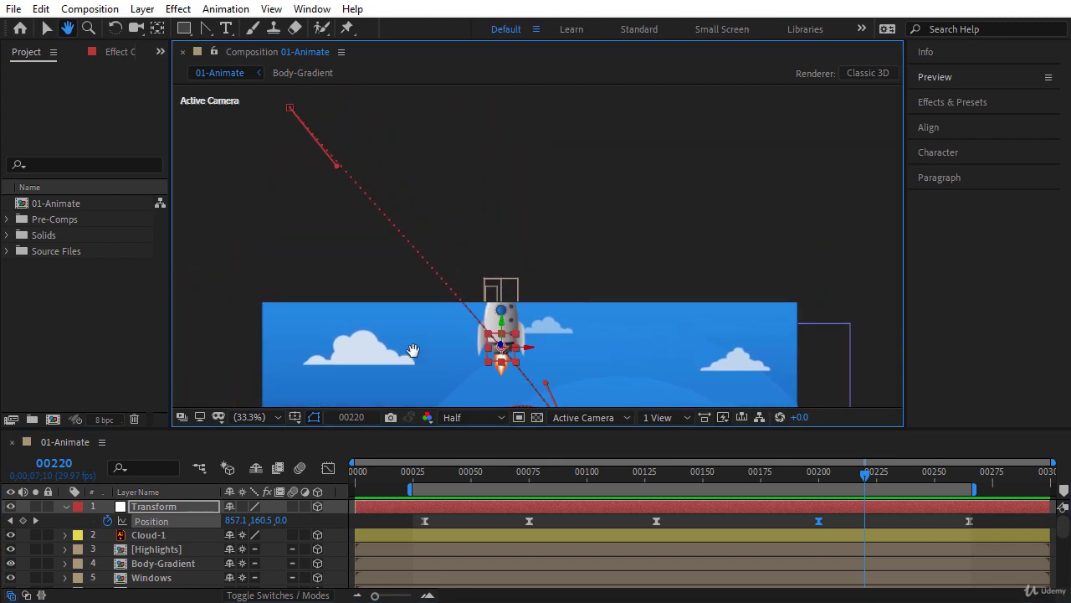
key(v)
drag(336, 167, 314, 322)
key(h)
drag(599, 285, 595, 150)
key(v)
mouse_move(592, 298)
mouse_down()
mouse_move(598, 289)
mouse_move(586, 290)
mouse_up()
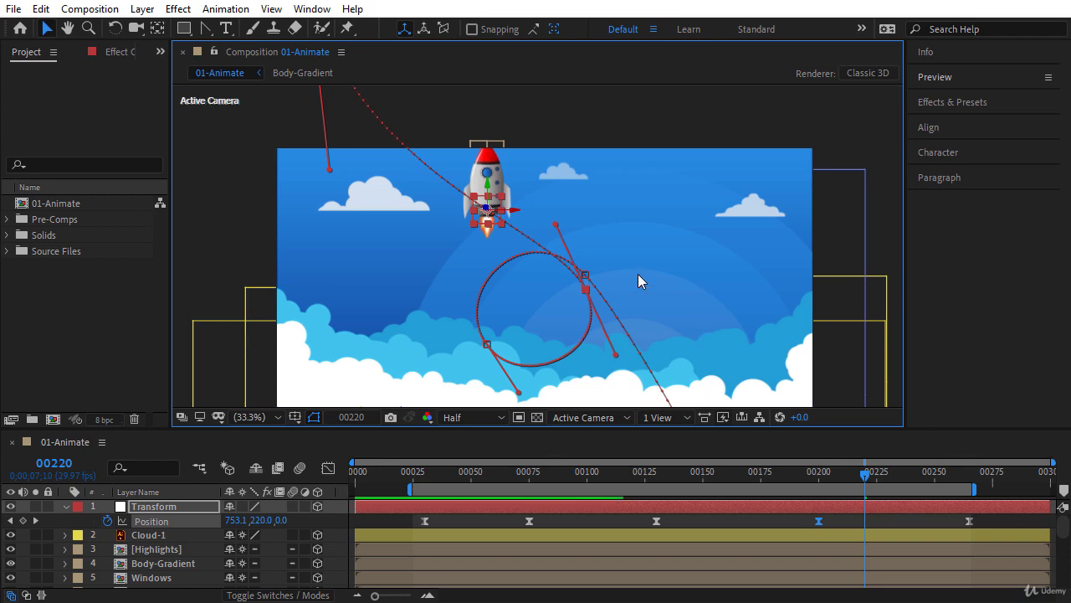
Scrub to check the motion, refine the vertex tangents, then fit the view and go to frame 28
drag(719, 474, 904, 482)
click(326, 178)
drag(326, 178, 319, 191)
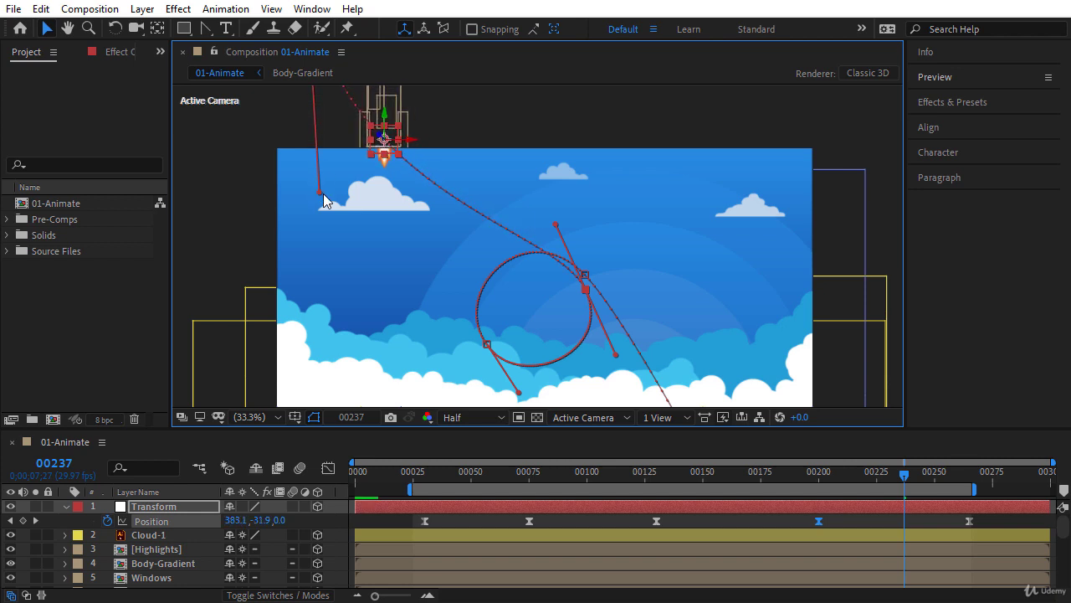
drag(462, 481, 864, 480)
click(586, 283)
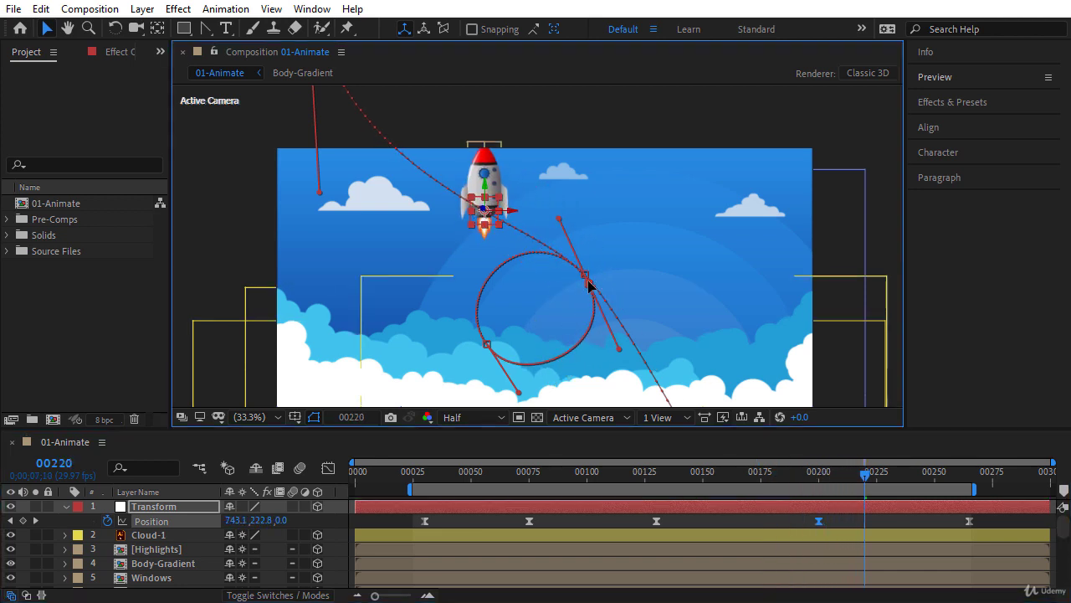
drag(620, 348, 625, 360)
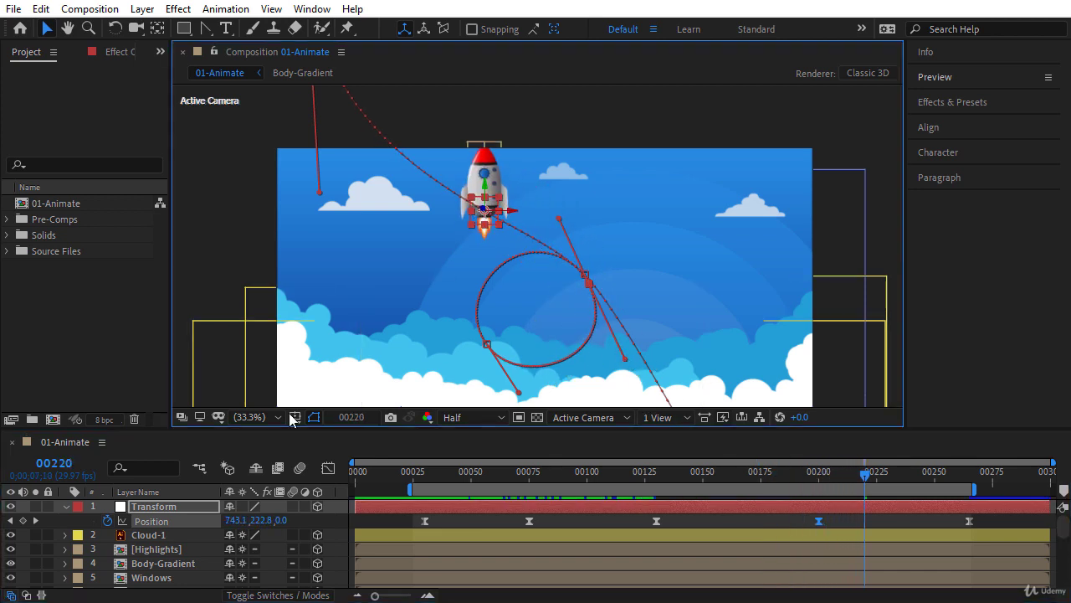
click(259, 417)
click(251, 137)
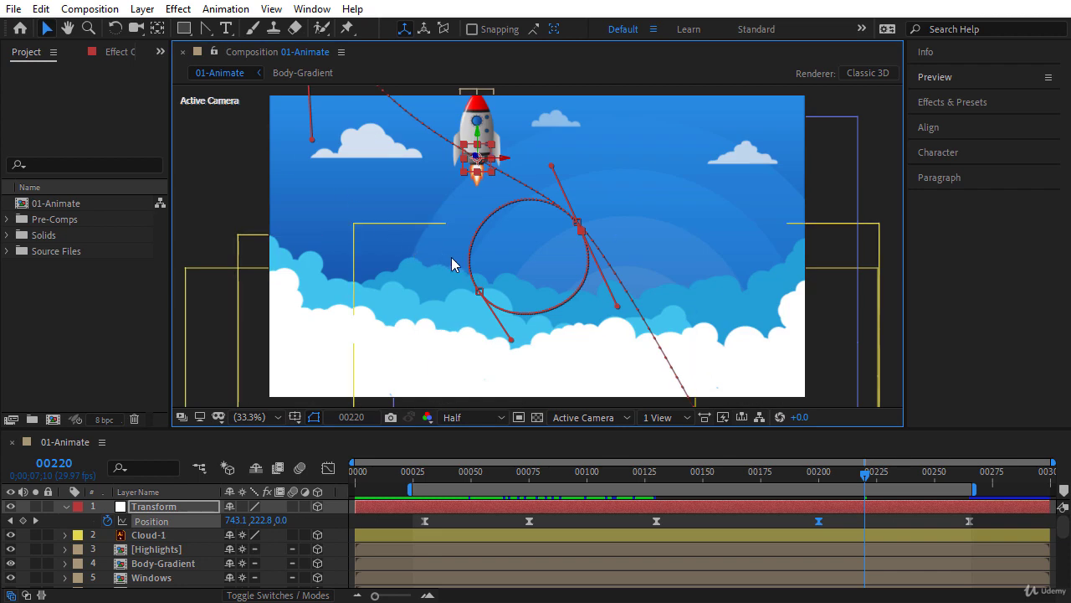
click(421, 474)
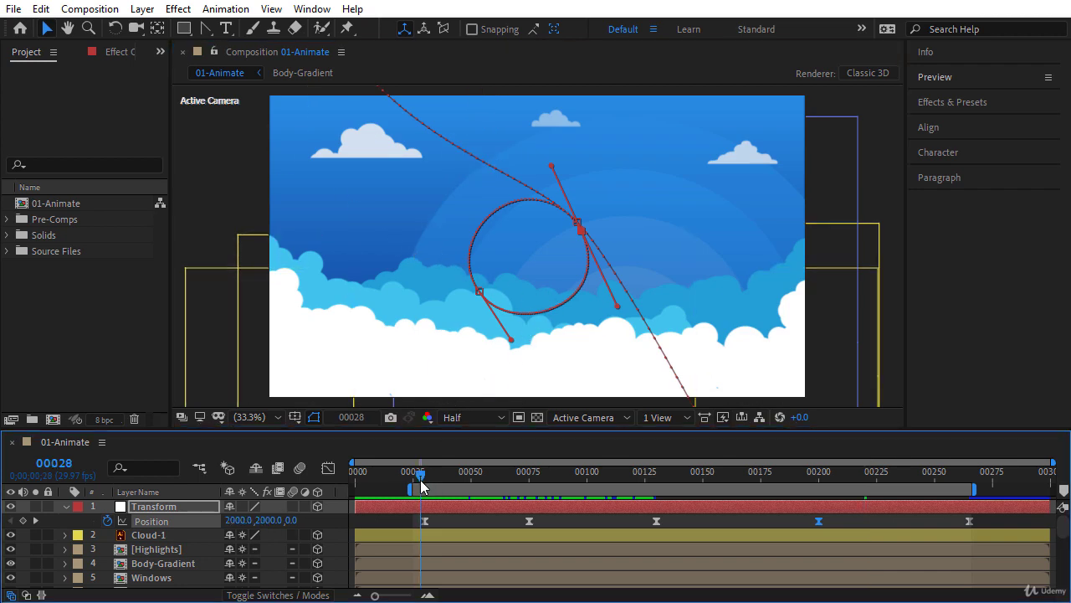
Select all Transform Position keyframes, show their speed graph in the Graph Editor, and heighten the timeline panel
click(169, 522)
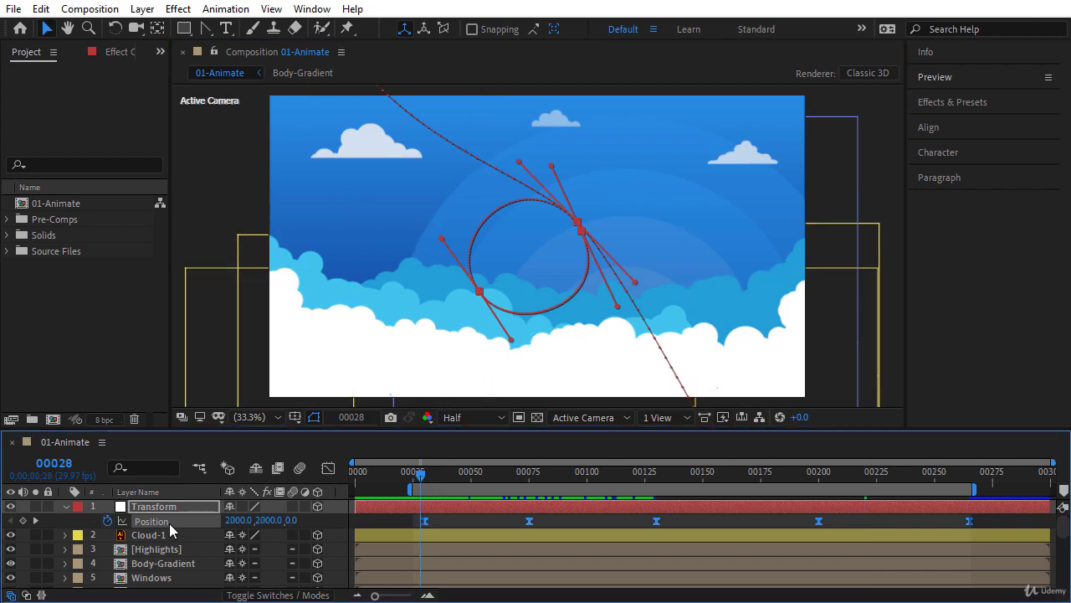
click(328, 471)
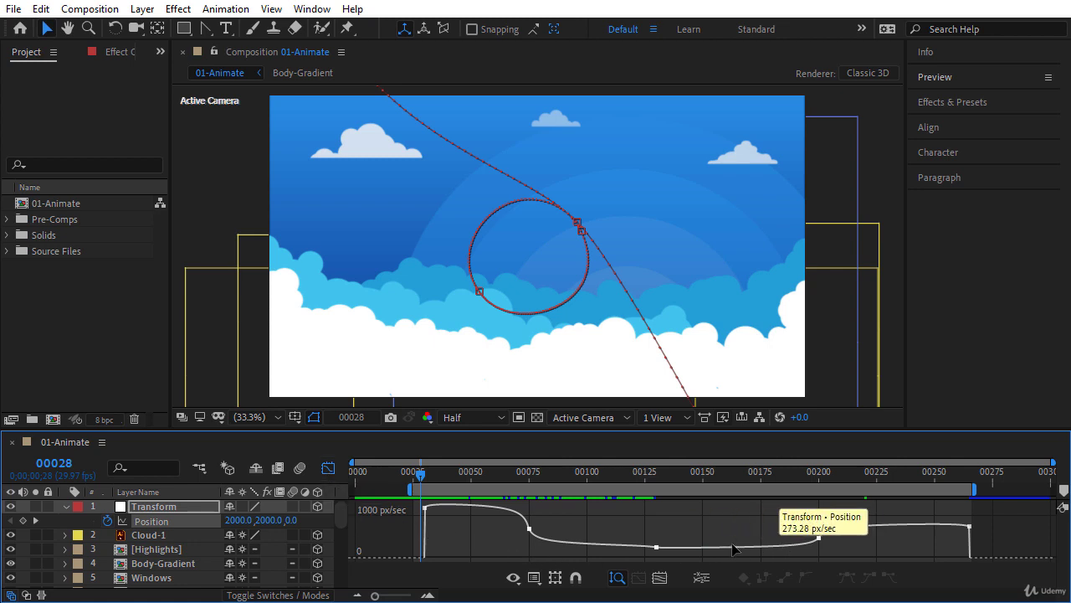
click(533, 578)
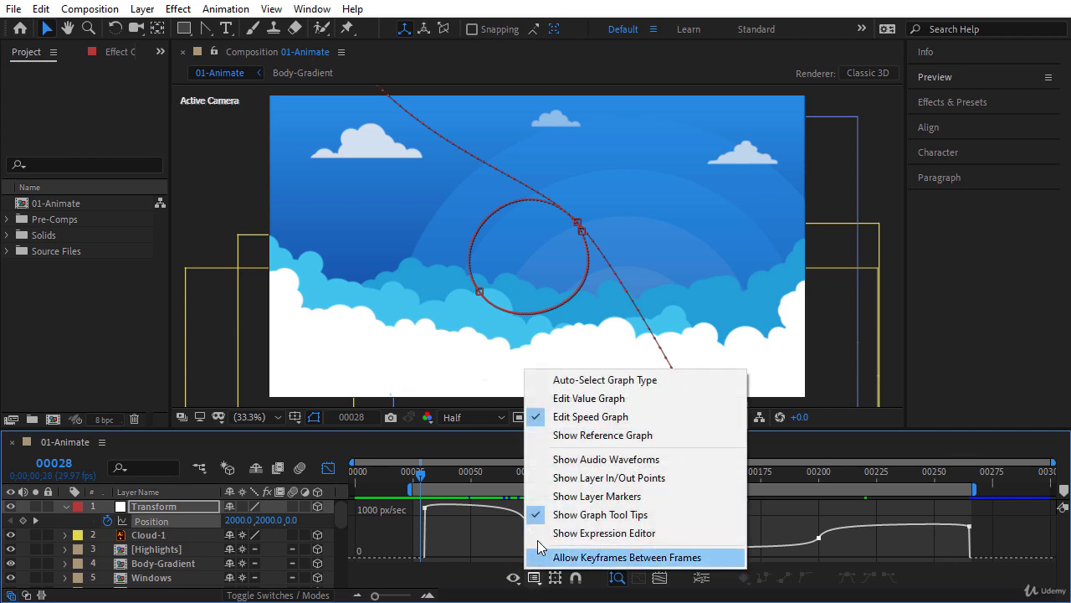
click(583, 399)
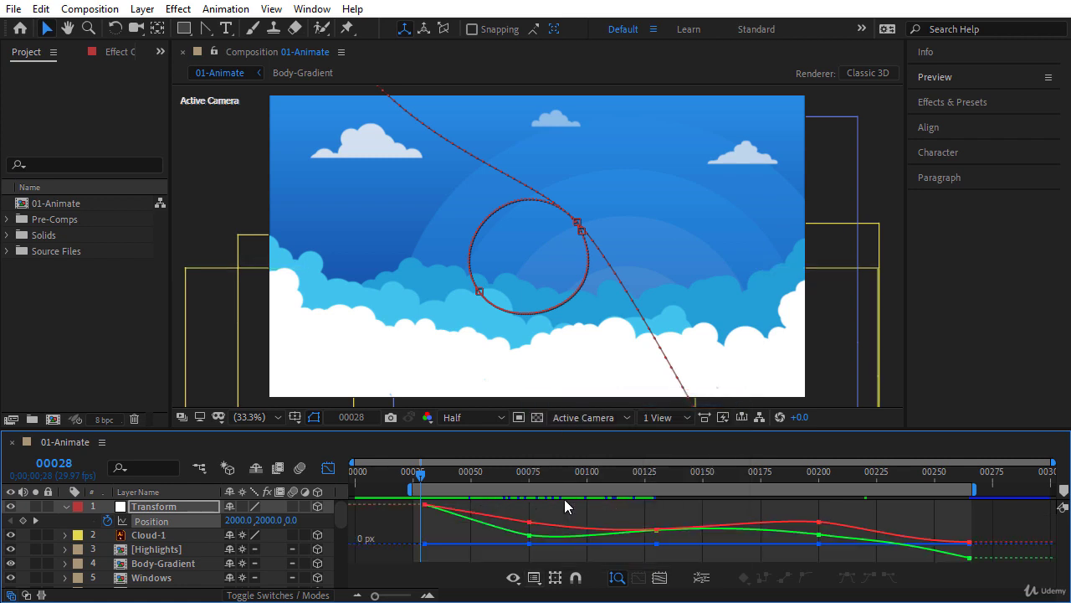
click(534, 577)
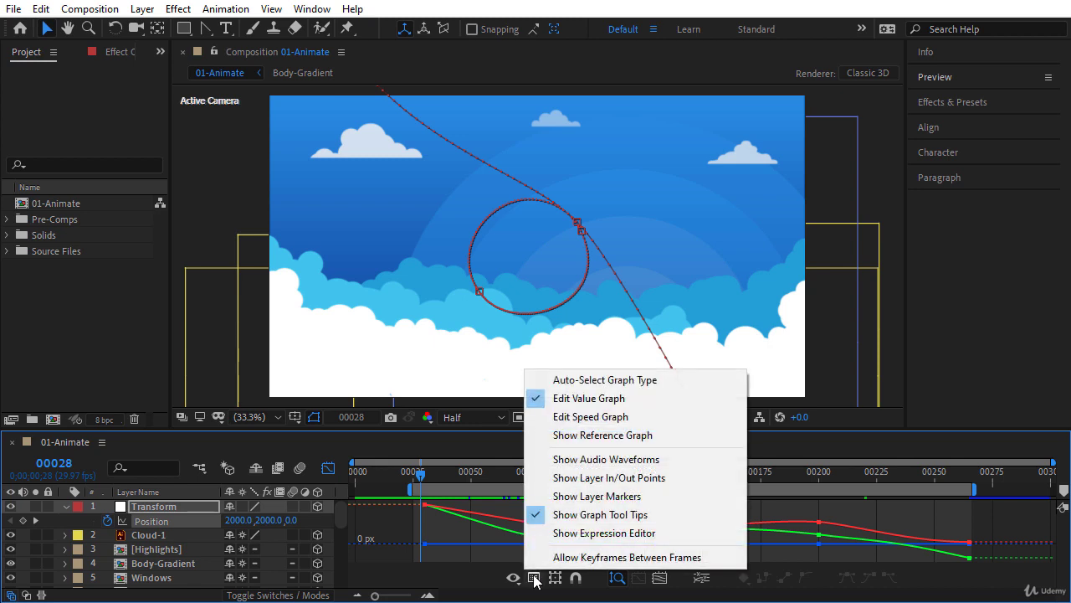
click(565, 417)
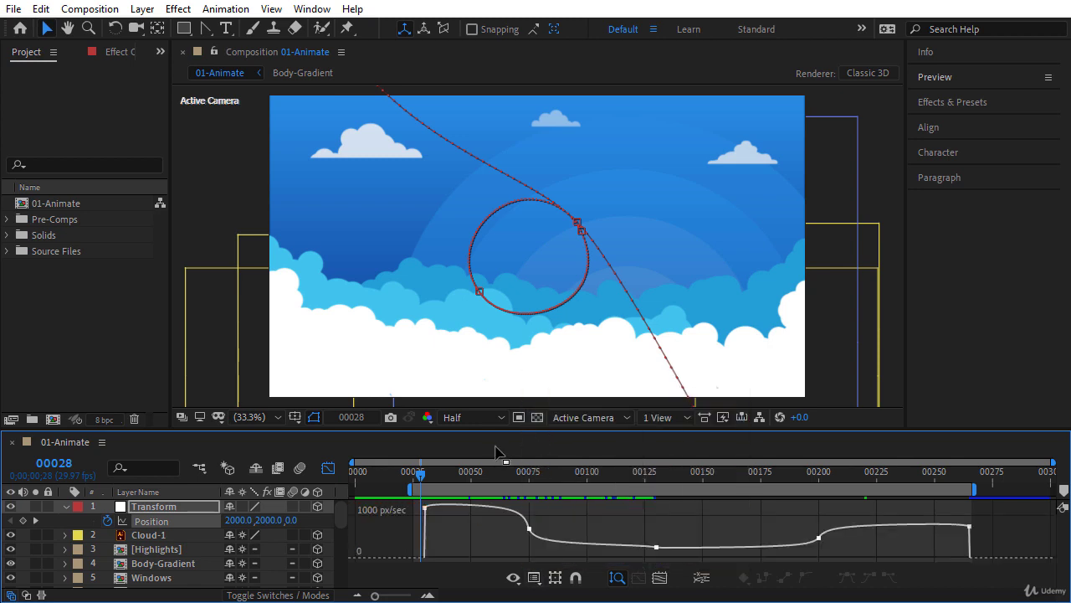
drag(489, 430, 484, 364)
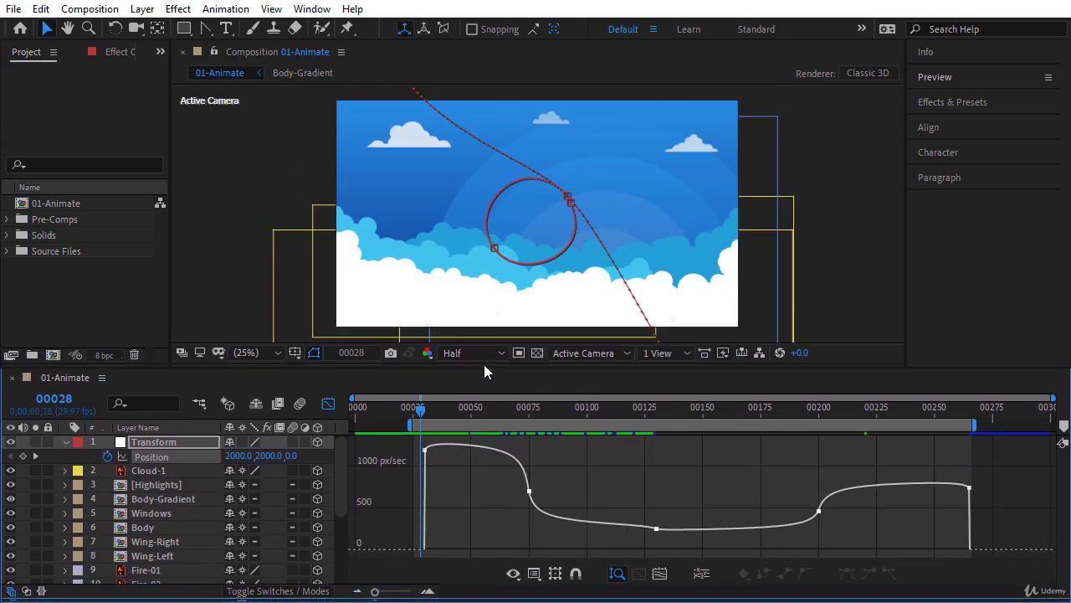
Scrub to watch the rocket move, then select all Position keyframes in the speed graph
drag(428, 403, 470, 412)
key(Page_Down)
key(Page_Up)
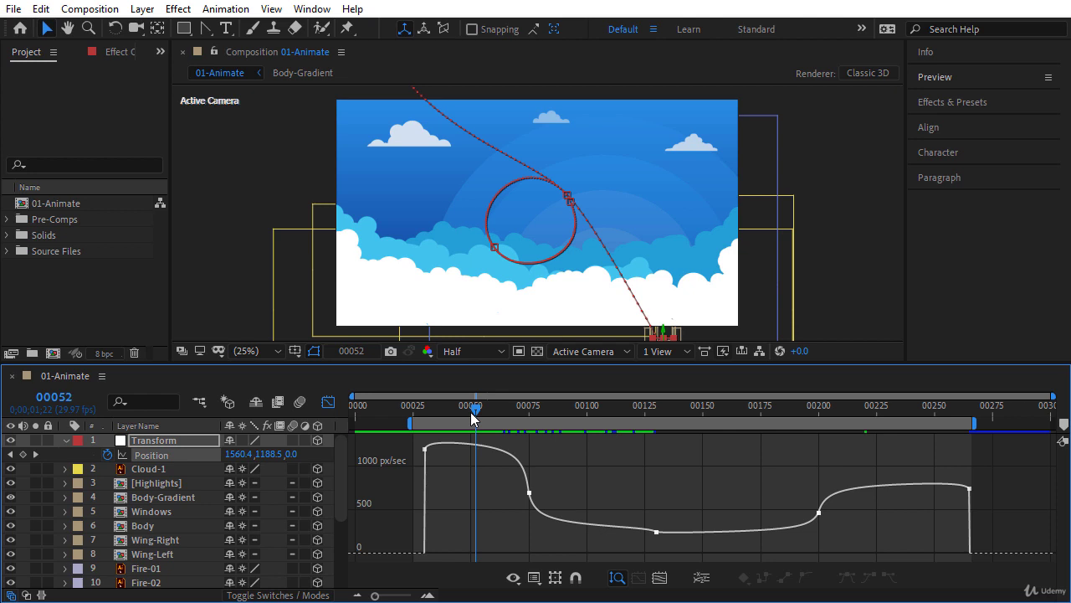
mouse_move(470, 411)
mouse_down()
mouse_move(497, 412)
mouse_move(487, 412)
mouse_up()
double_click(437, 449)
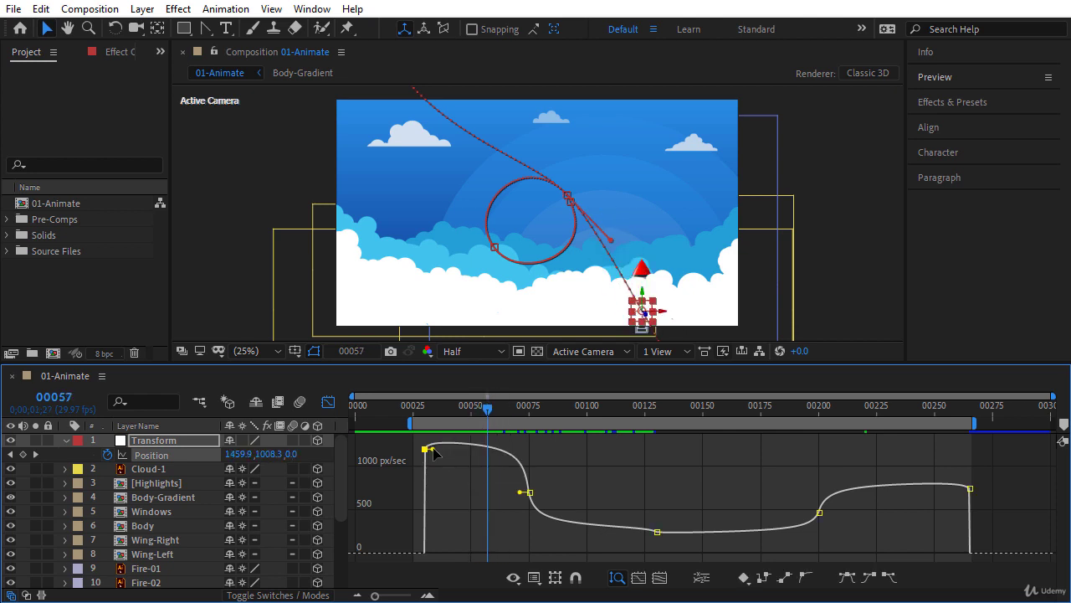
Ease the first Position keyframe to 0 px/sec with about 60% influence and extend the second's incoming influence
drag(438, 477, 445, 565)
mouse_move(428, 556)
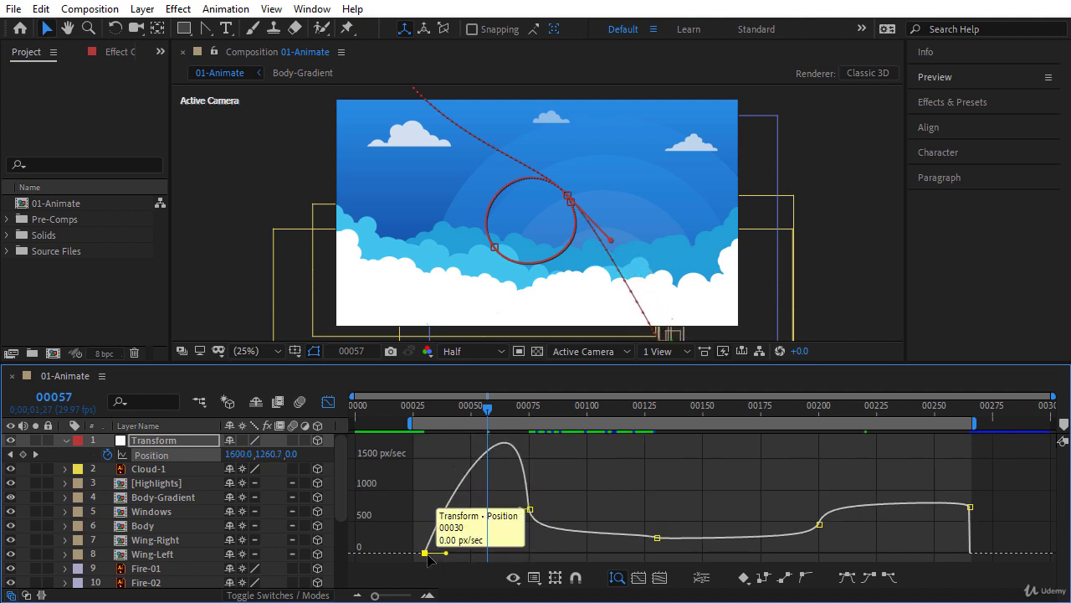
drag(429, 407, 425, 405)
drag(424, 407, 475, 408)
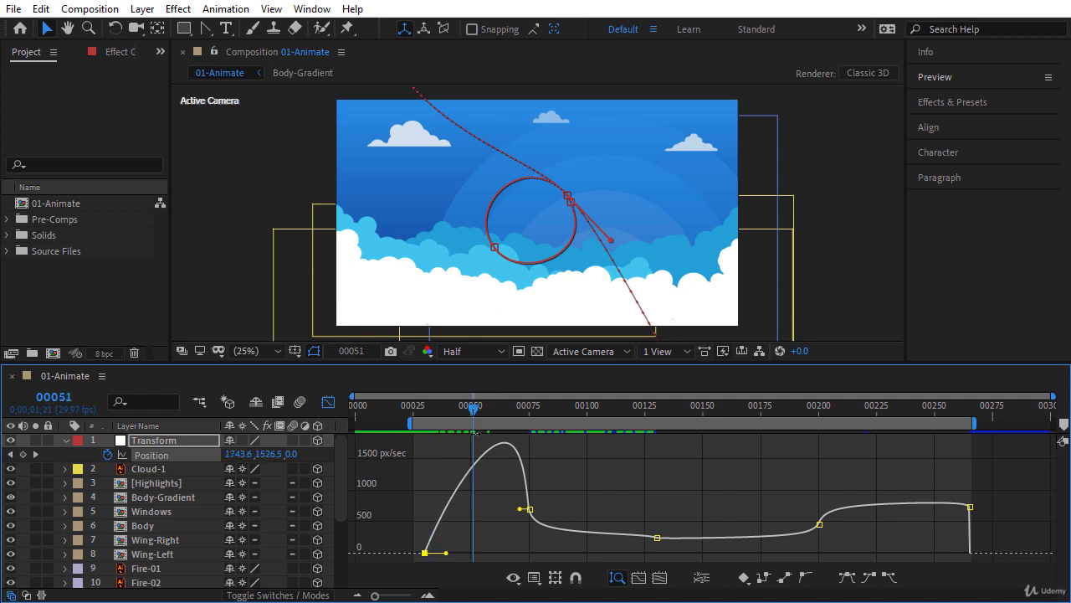
drag(447, 558, 457, 561)
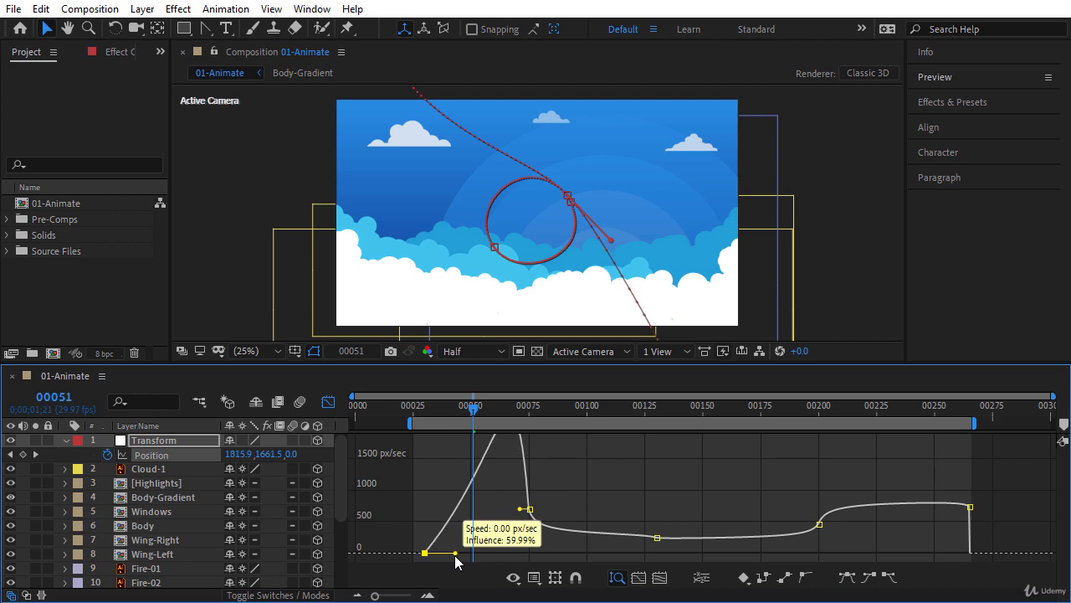
drag(518, 519, 484, 524)
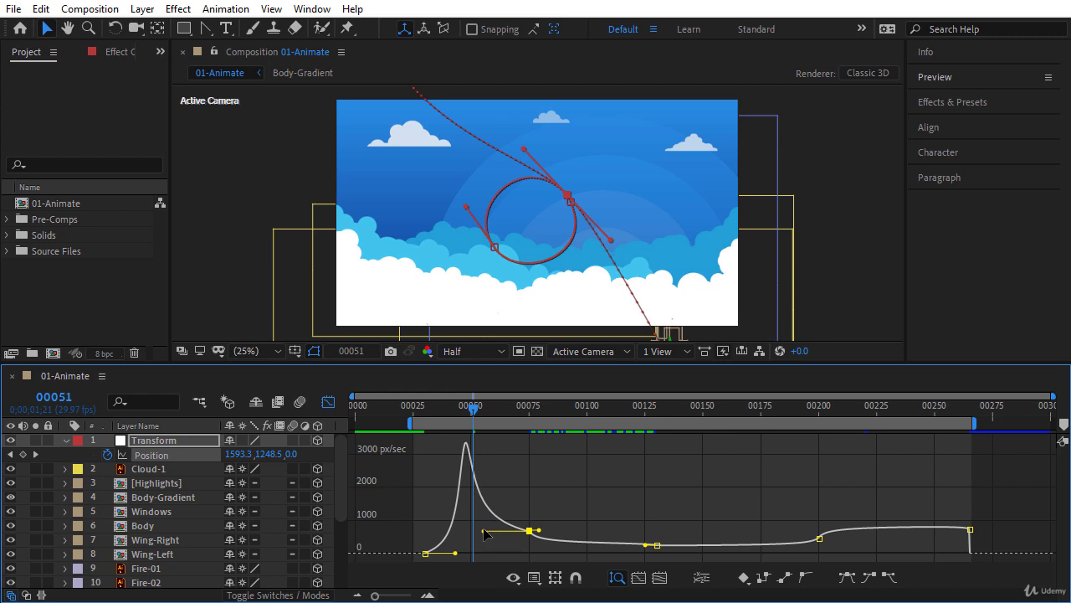
mouse_move(487, 534)
mouse_down()
mouse_move(504, 545)
mouse_move(487, 533)
mouse_up()
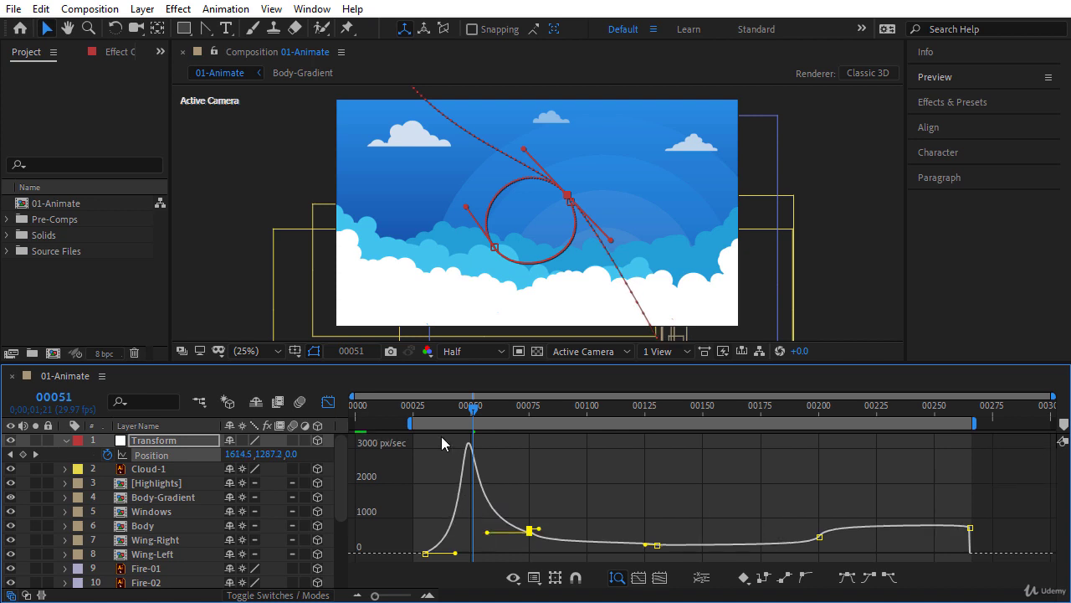
Review the speed peak from frame 29 and set the frame-75 keyframe's influence to about 26%
click(425, 408)
drag(428, 408, 469, 408)
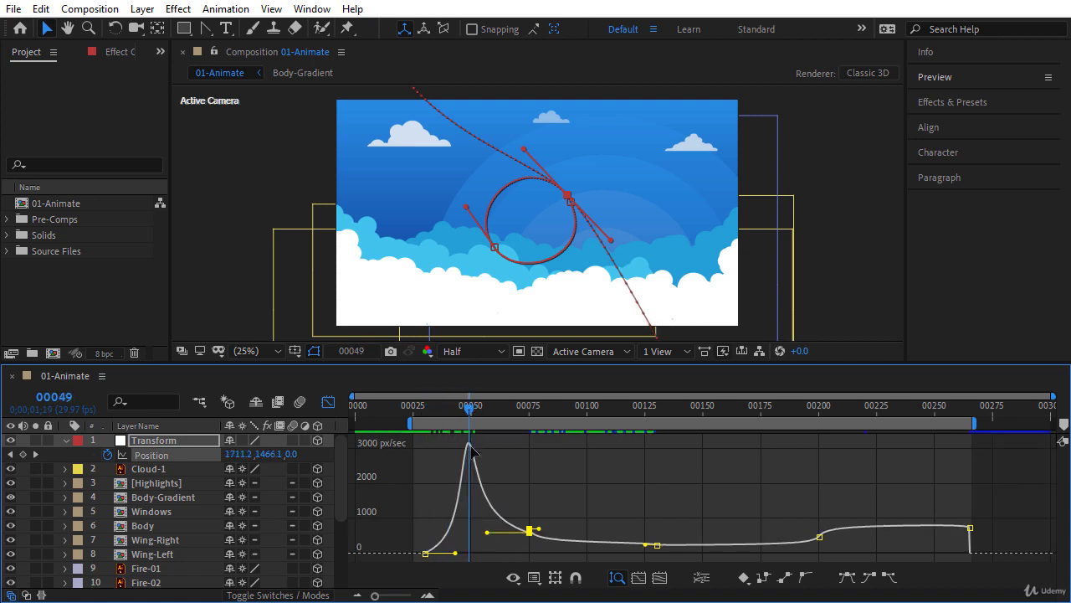
drag(475, 409, 519, 420)
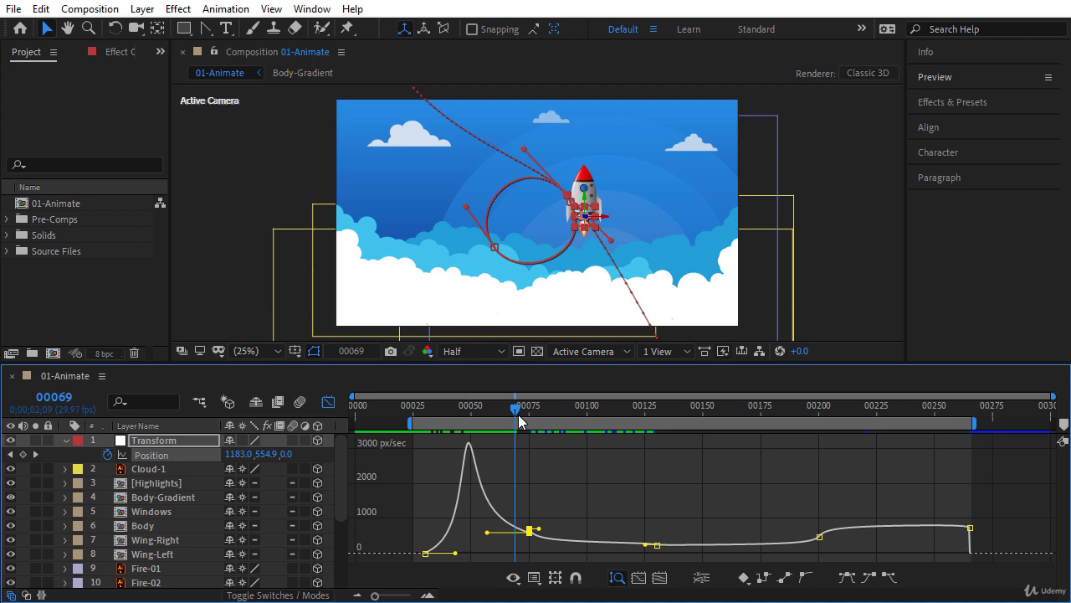
click(530, 529)
drag(538, 532, 541, 538)
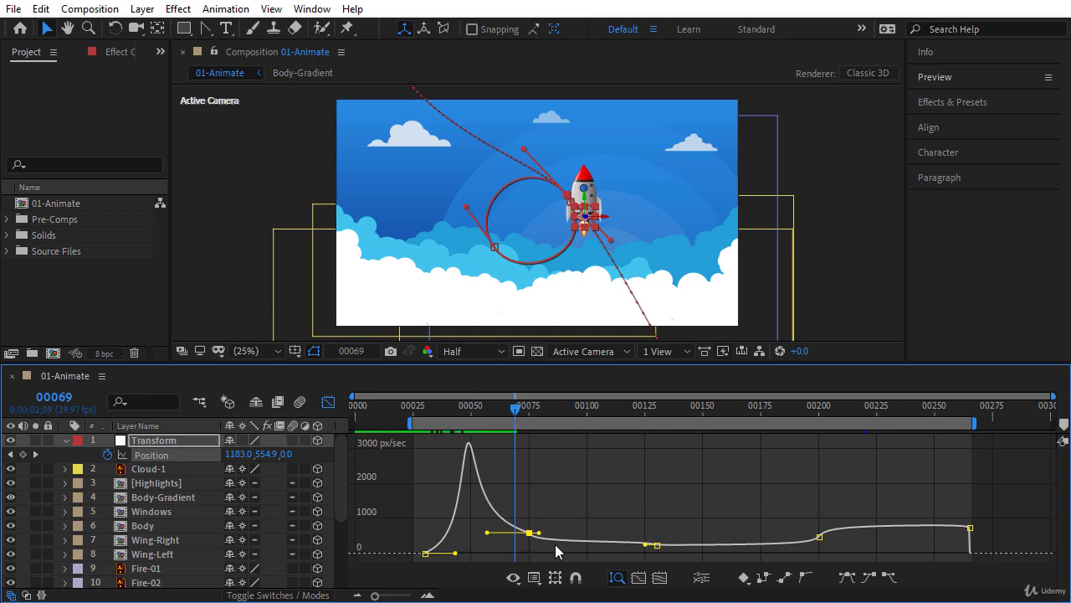
drag(539, 532, 550, 535)
Ease the frame-265 keyframe in to 0 px/sec at about 77% influence, lengthening frame 200's outgoing influence
click(970, 528)
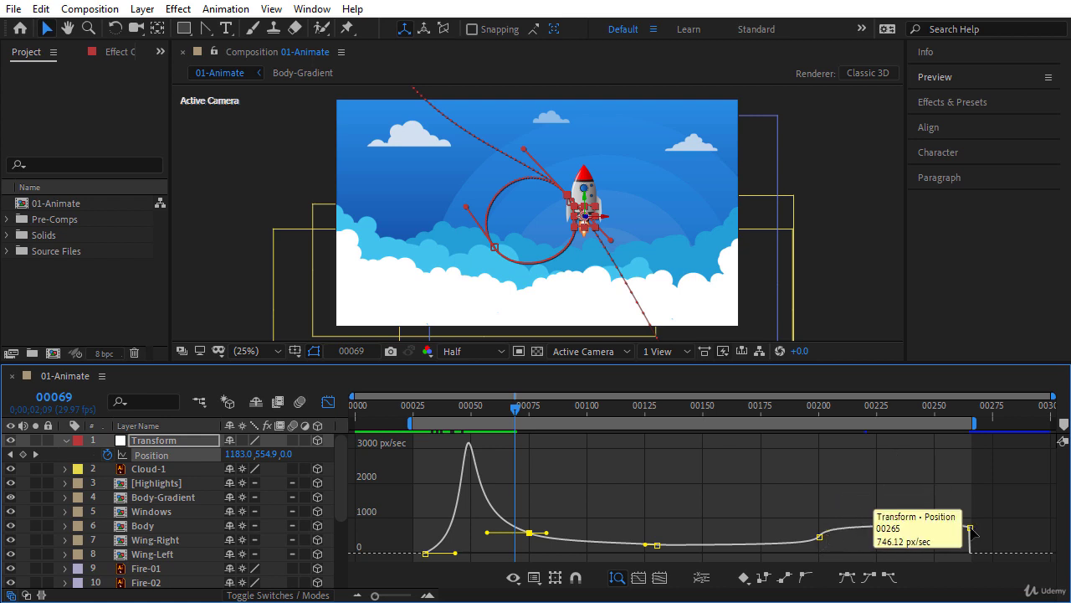
drag(956, 527, 934, 553)
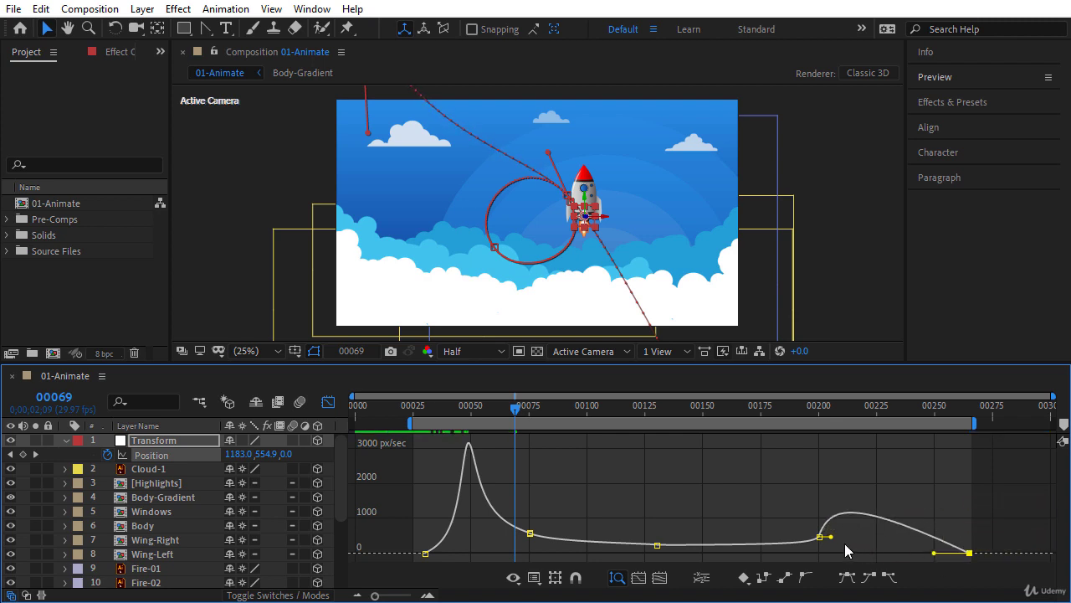
drag(832, 536, 867, 540)
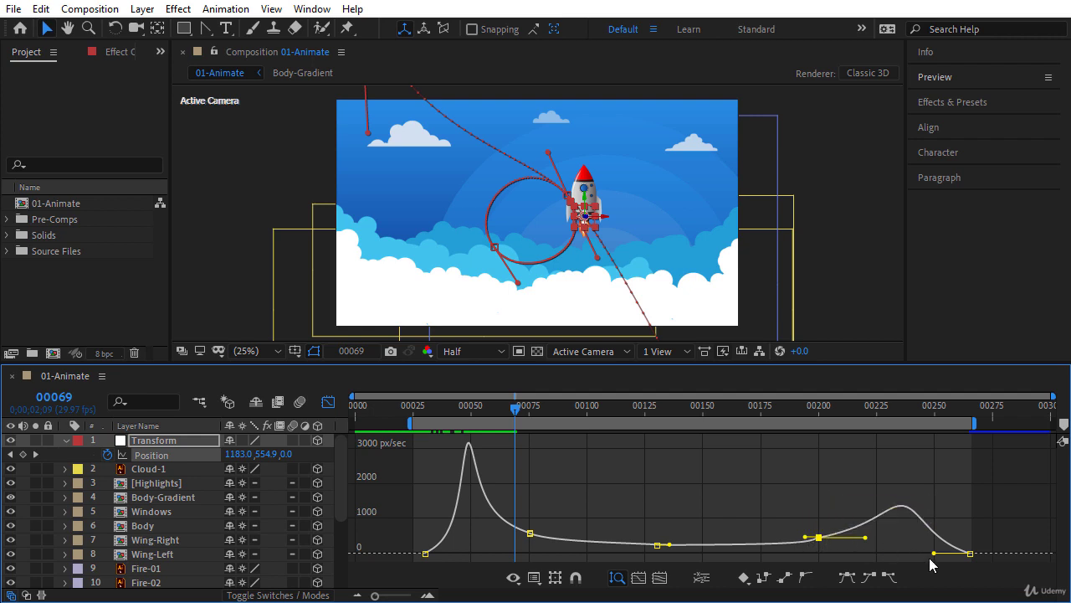
drag(934, 553, 905, 555)
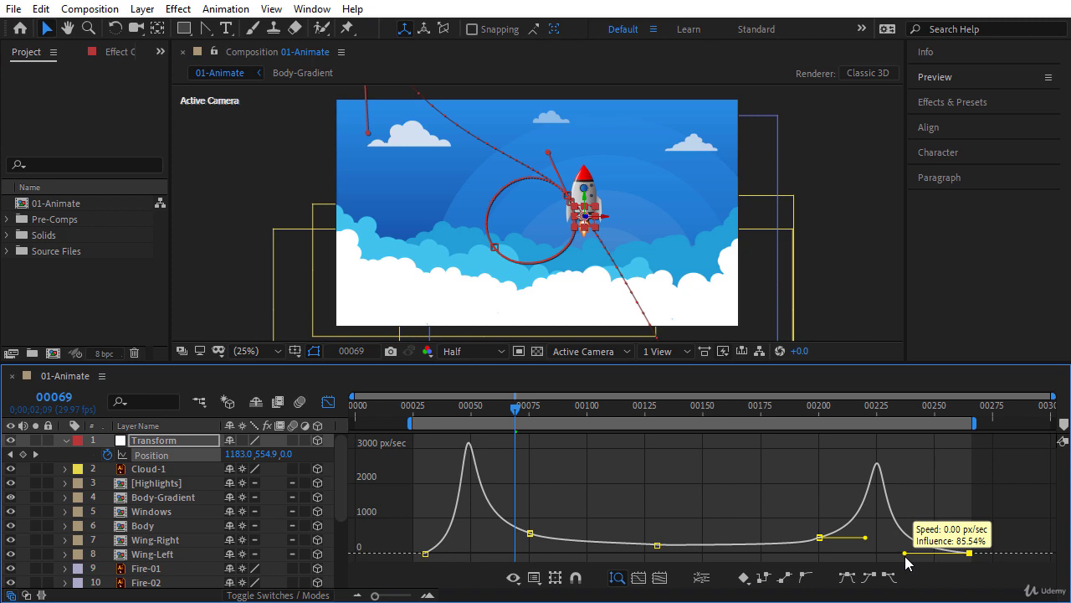
drag(905, 556, 909, 552)
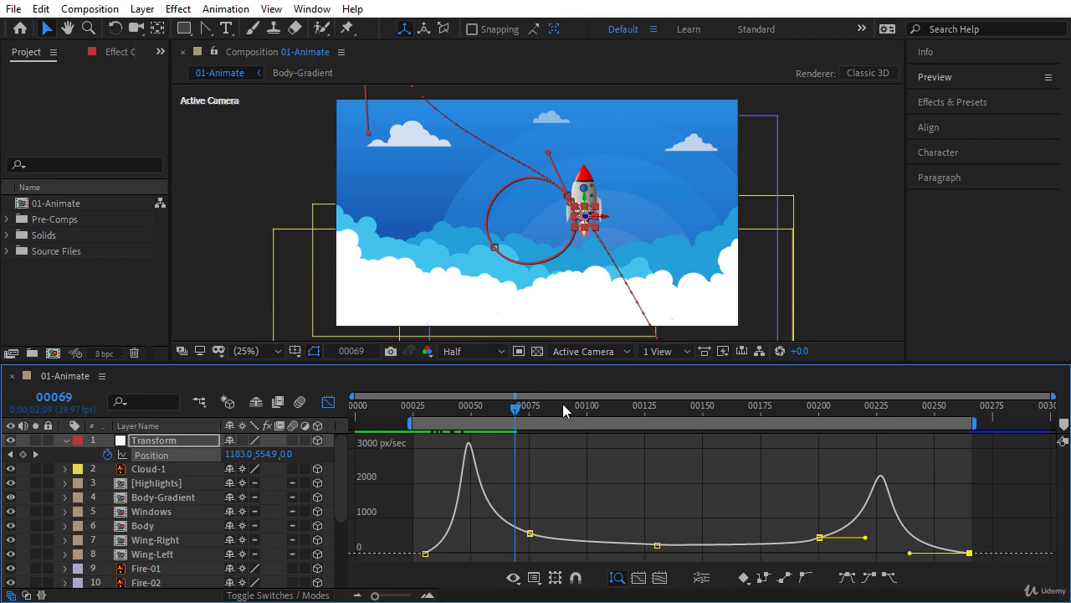
Preview the animation with the viewer maximized, then return to around frame 59
key(space)
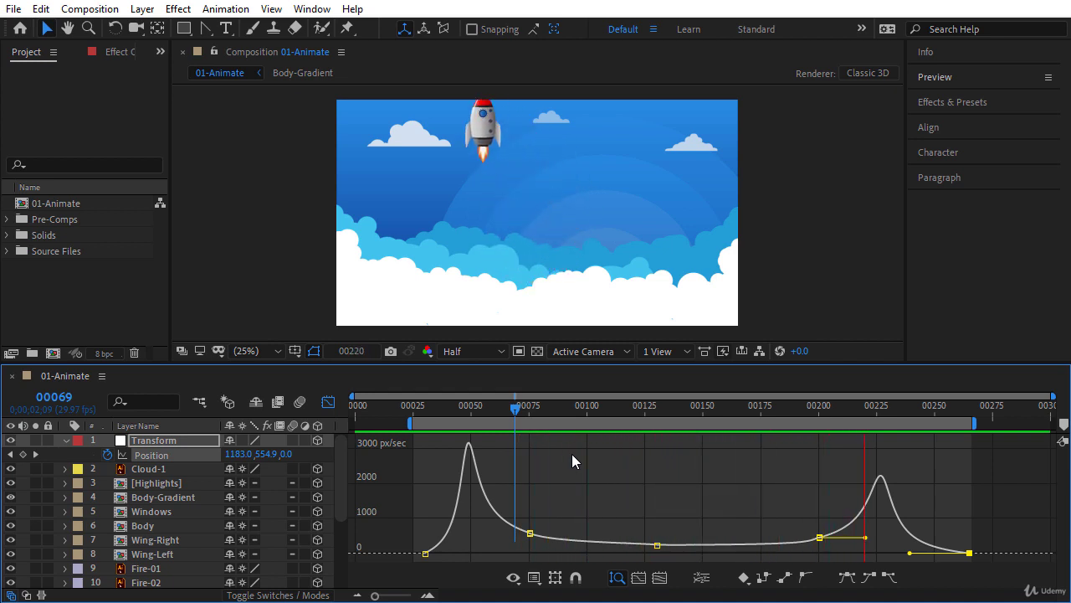
key(grave)
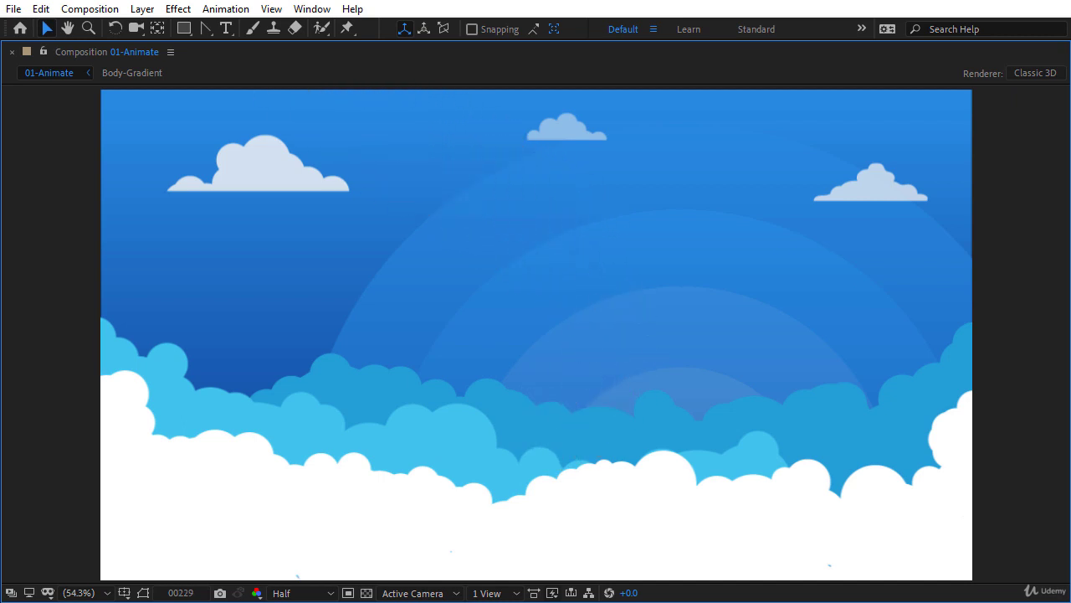
key(space)
key(grave)
mouse_move(514, 410)
mouse_down()
mouse_move(467, 411)
mouse_move(494, 416)
mouse_up()
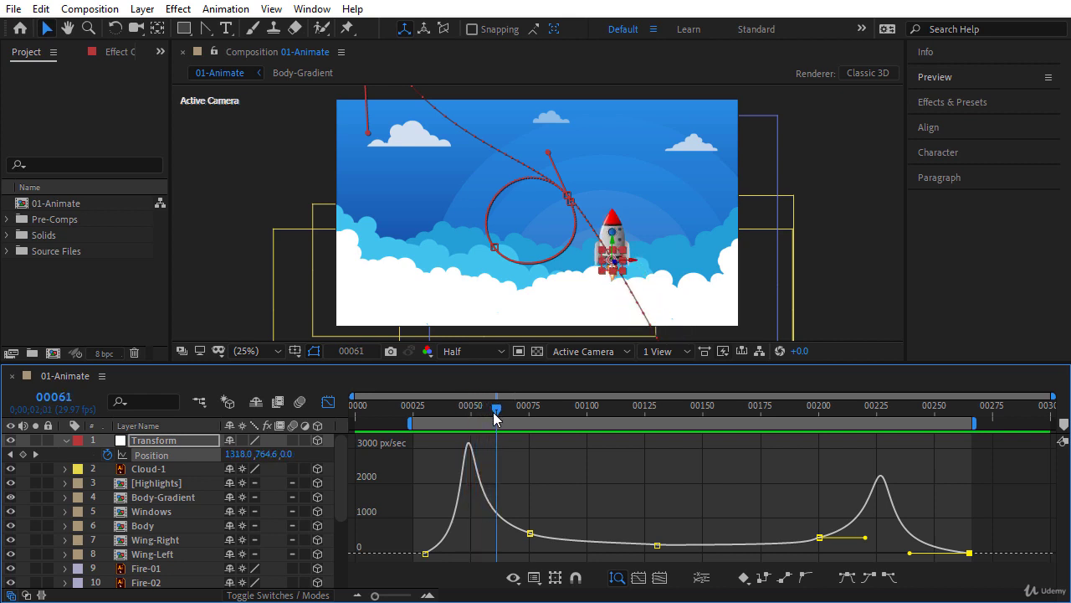
Pan the composition view and nudge a rocket path point up and left
drag(689, 299, 633, 134)
scroll(667, 242, down, 2)
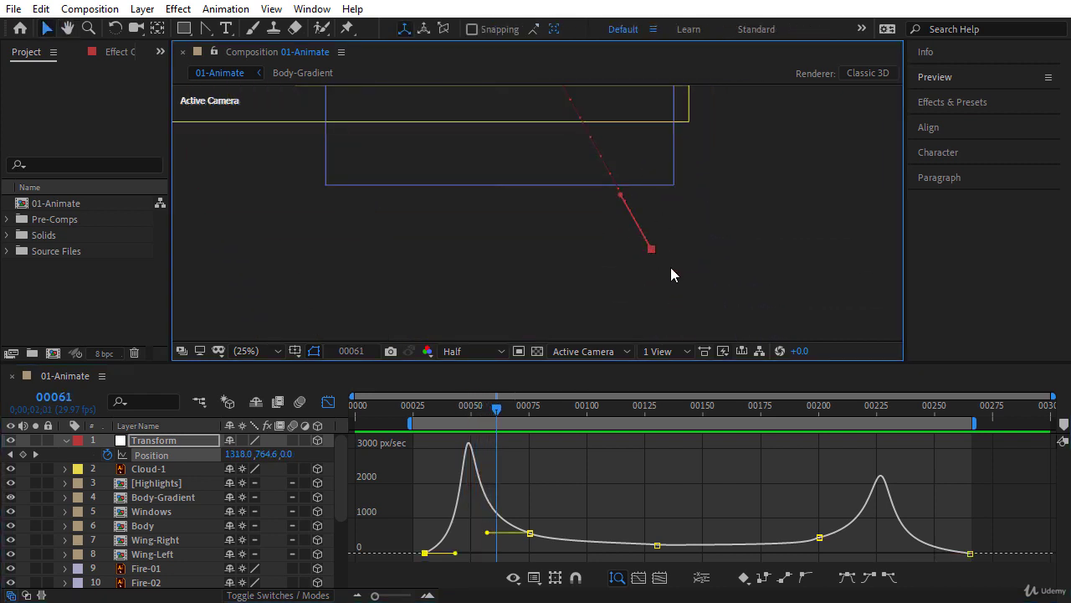
drag(620, 195, 625, 193)
scroll(700, 259, up, 3)
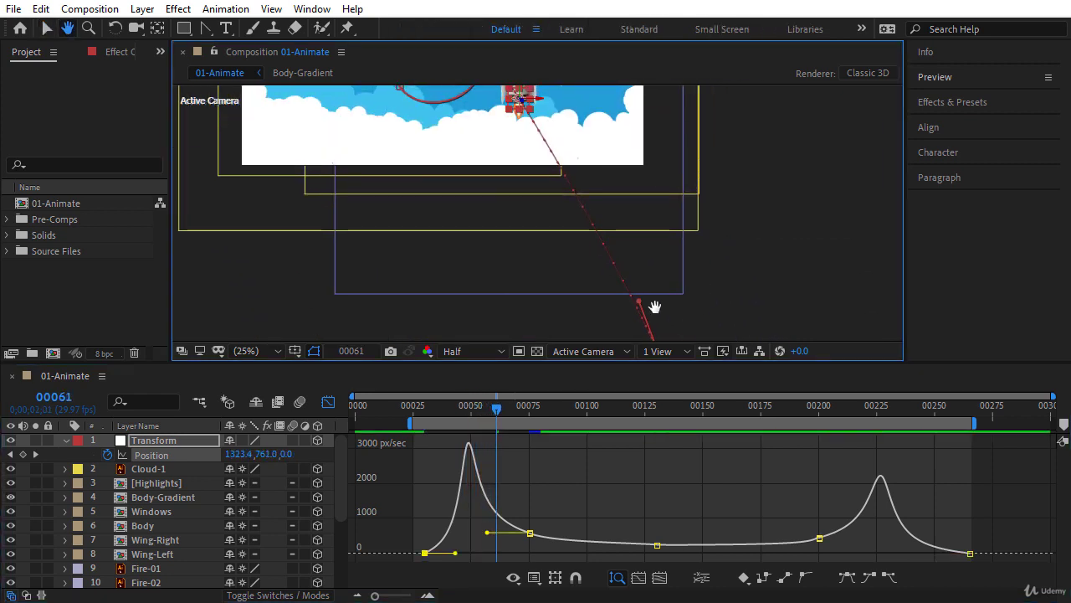
drag(638, 301, 603, 208)
drag(675, 187, 710, 268)
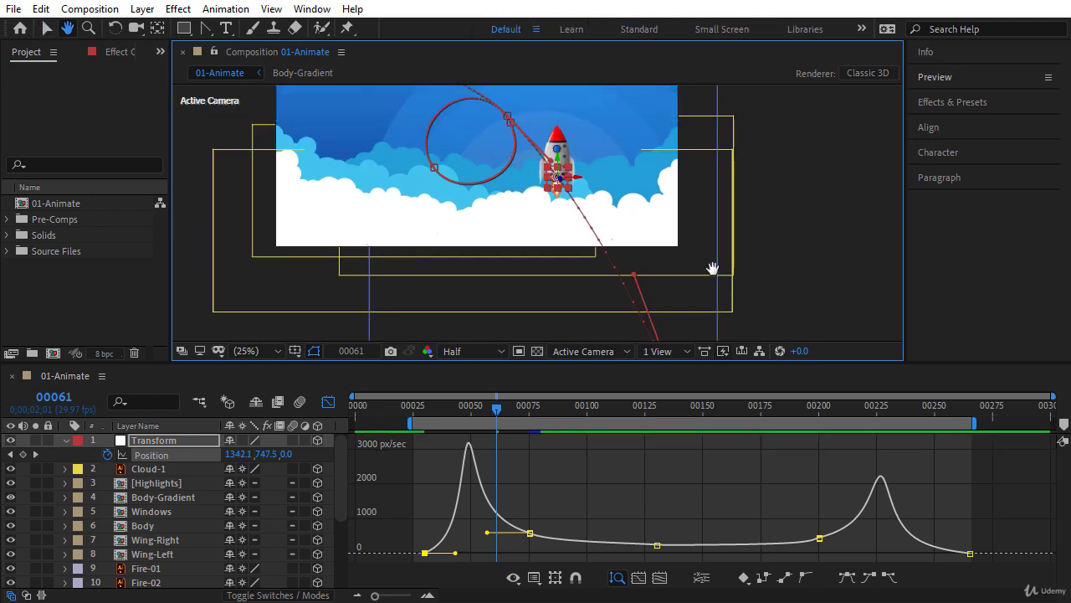
Set the viewer magnification to 25% and play the preview again
click(251, 351)
click(266, 191)
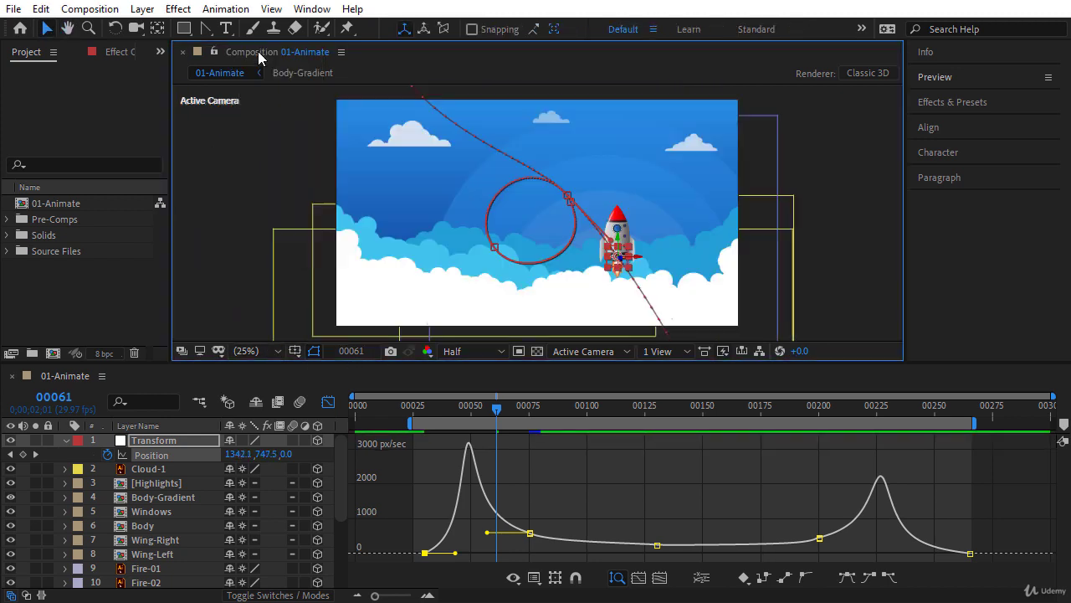
key(space)
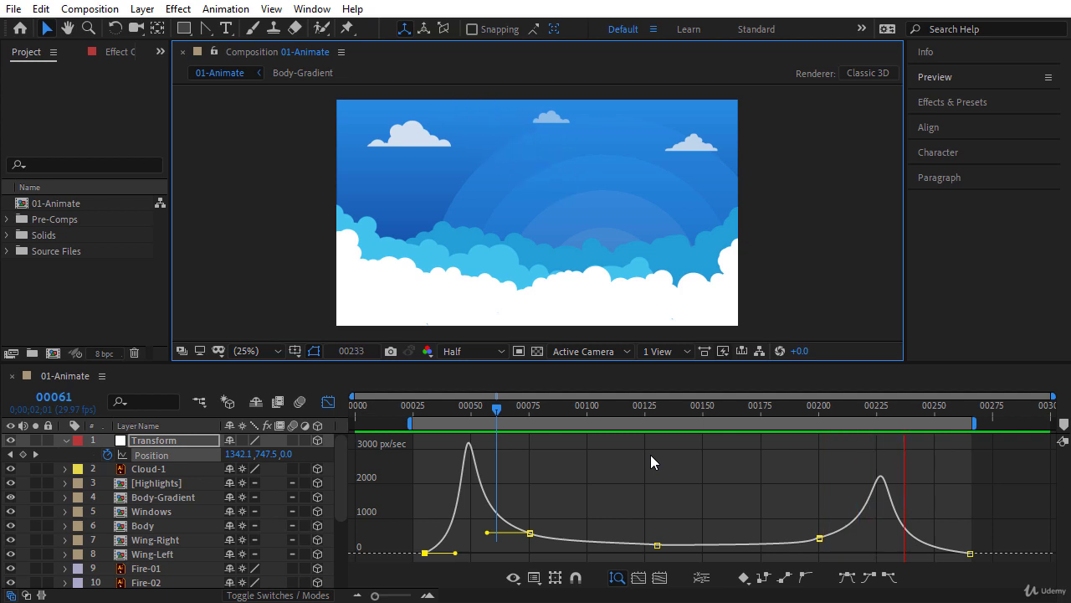
key(space)
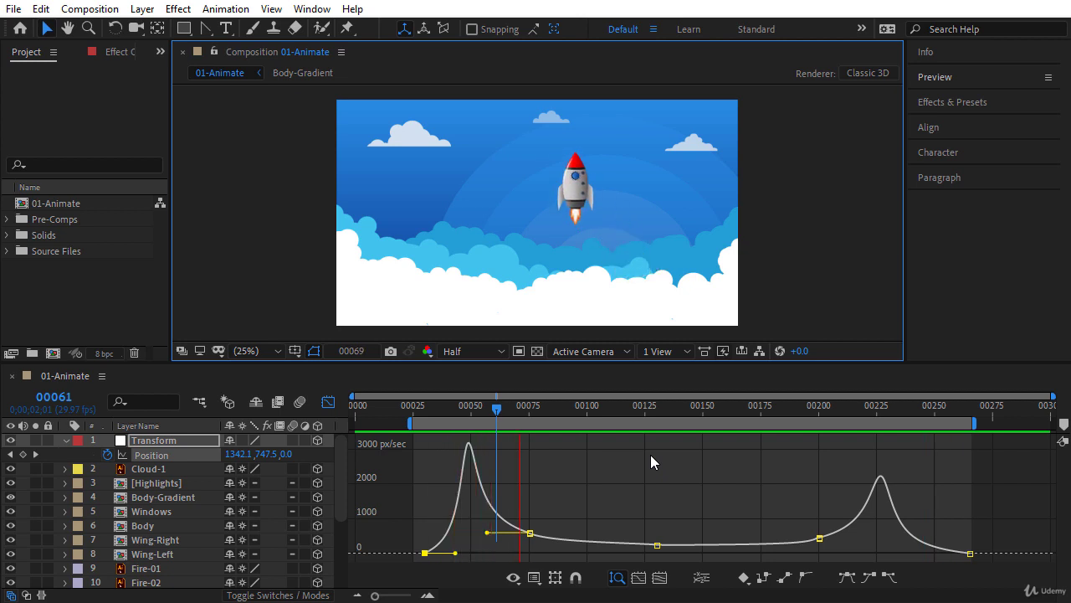
drag(440, 407, 544, 416)
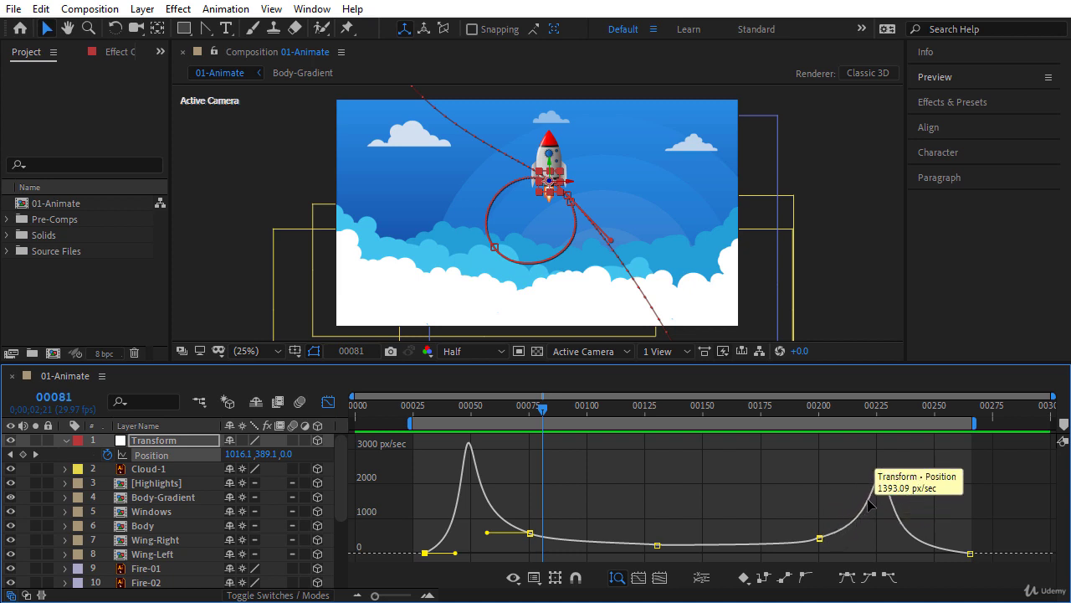
click(858, 410)
drag(864, 416, 887, 421)
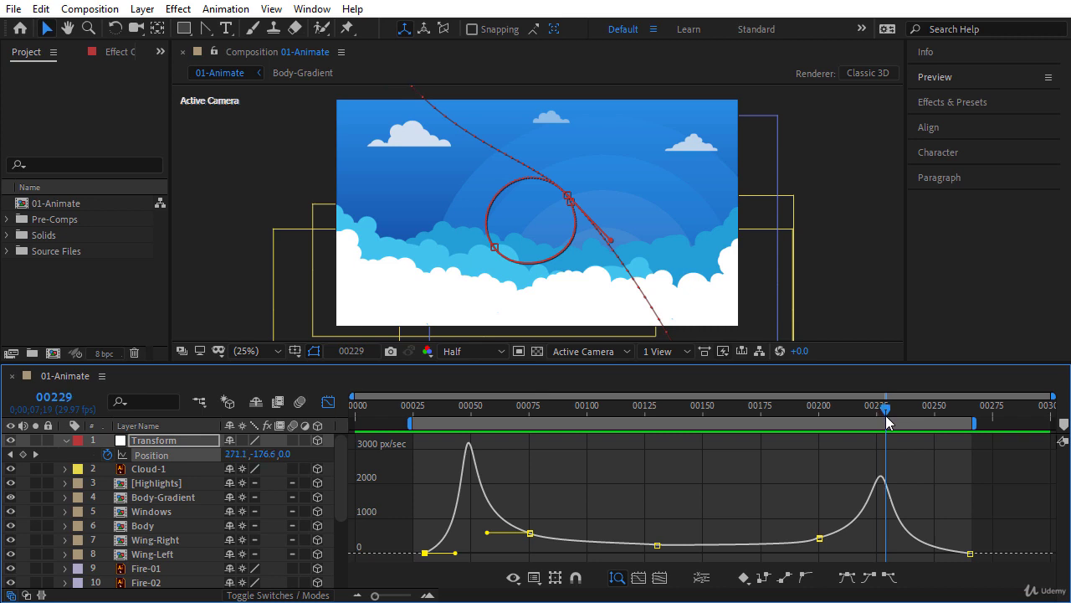
drag(887, 417, 926, 421)
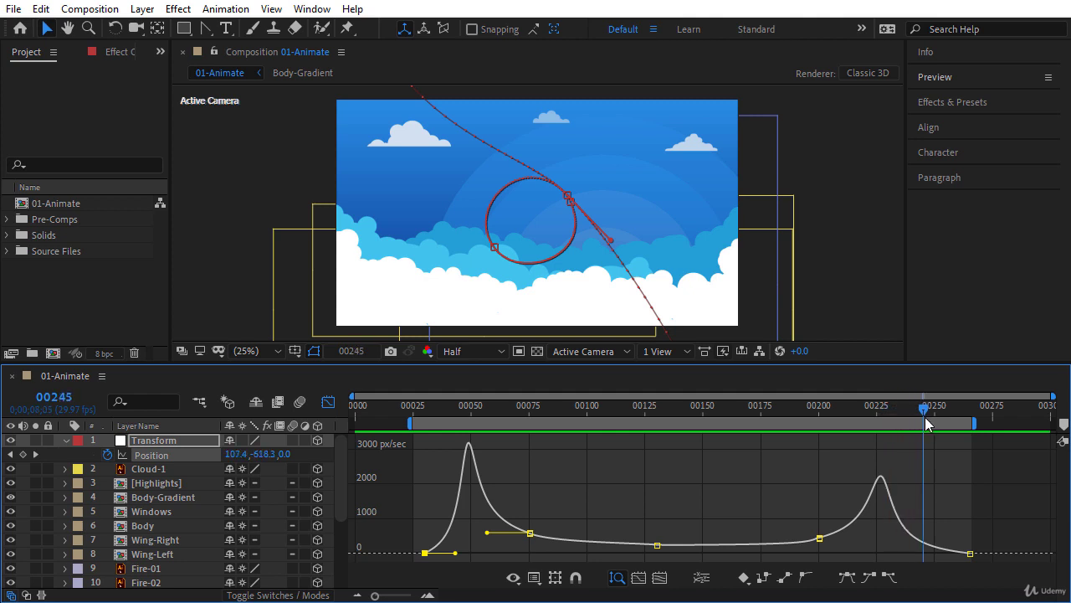
drag(926, 421, 656, 418)
click(635, 474)
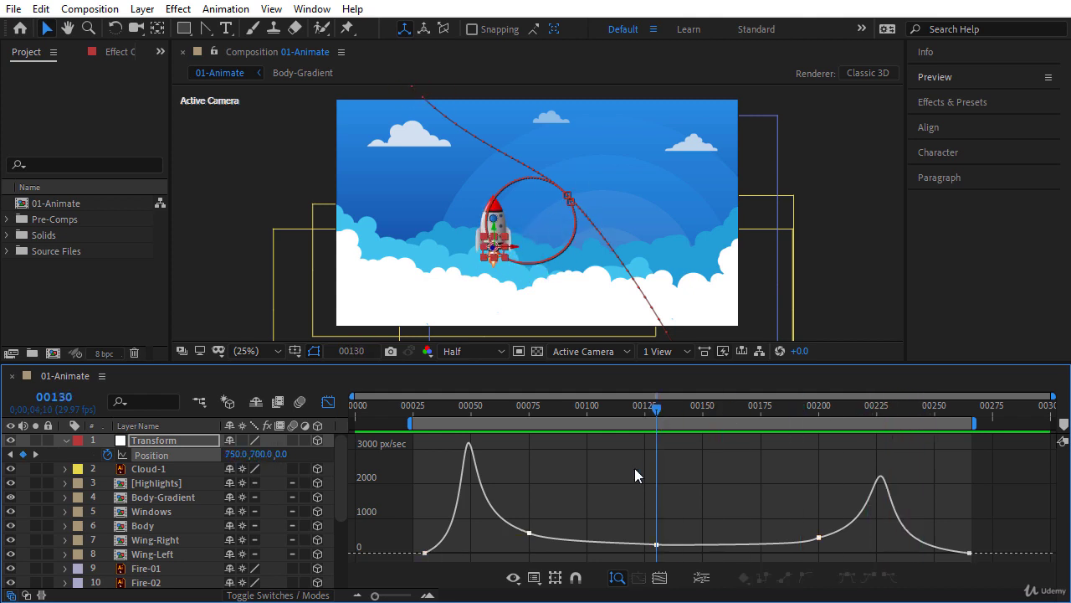
Leave the Graph Editor, select all Position keyframes, and reshape the loop at the frame-130 point
click(328, 402)
click(171, 452)
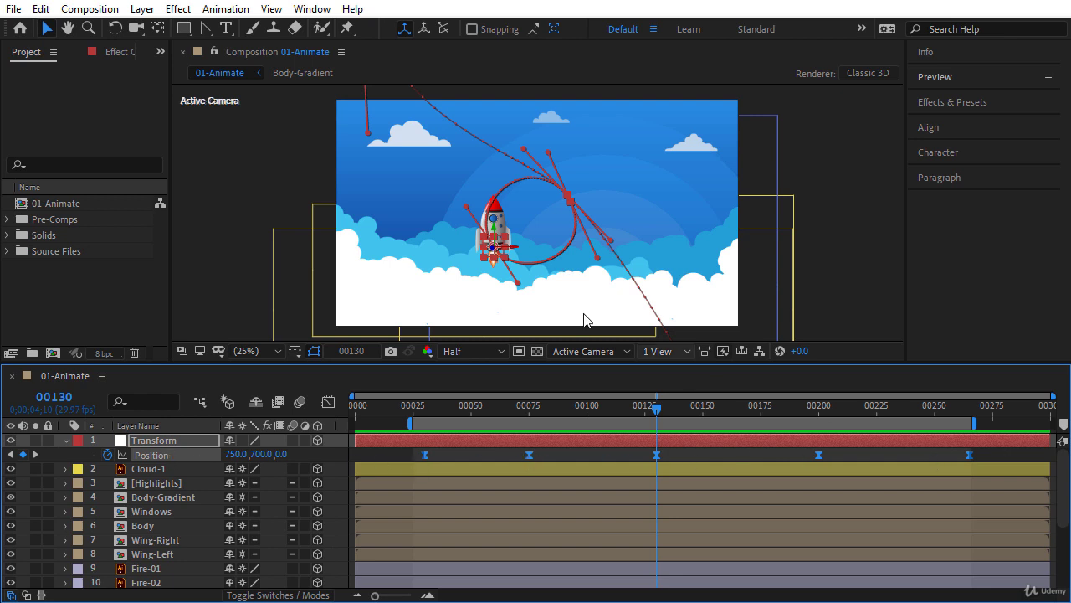
drag(573, 205, 599, 213)
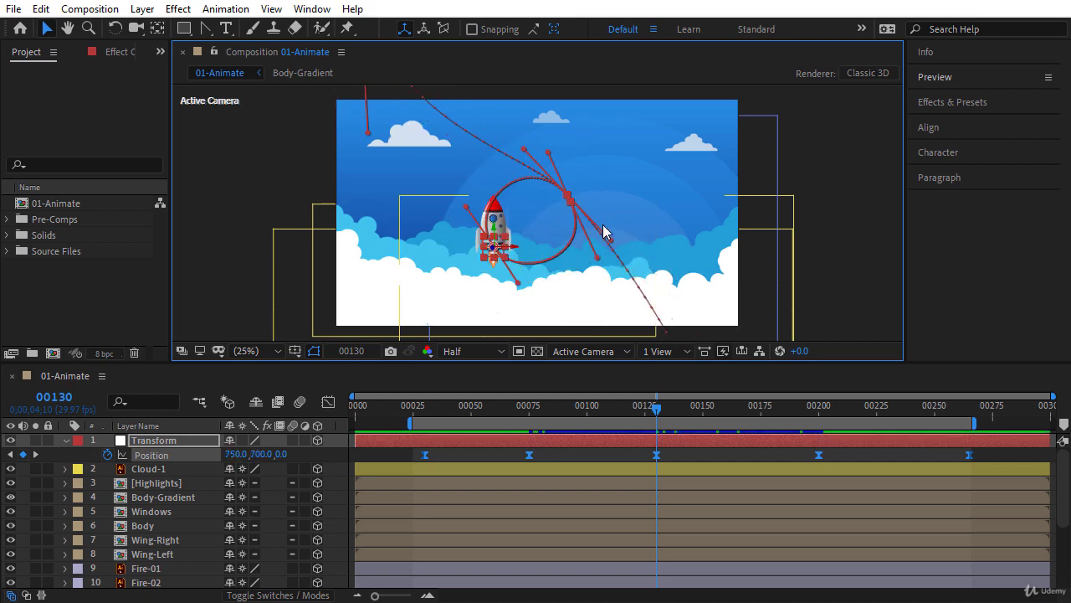
Pan the composition view up and left to see the path trailing below the frame
key(h)
drag(681, 287, 632, 75)
key(v)
drag(694, 268, 650, 253)
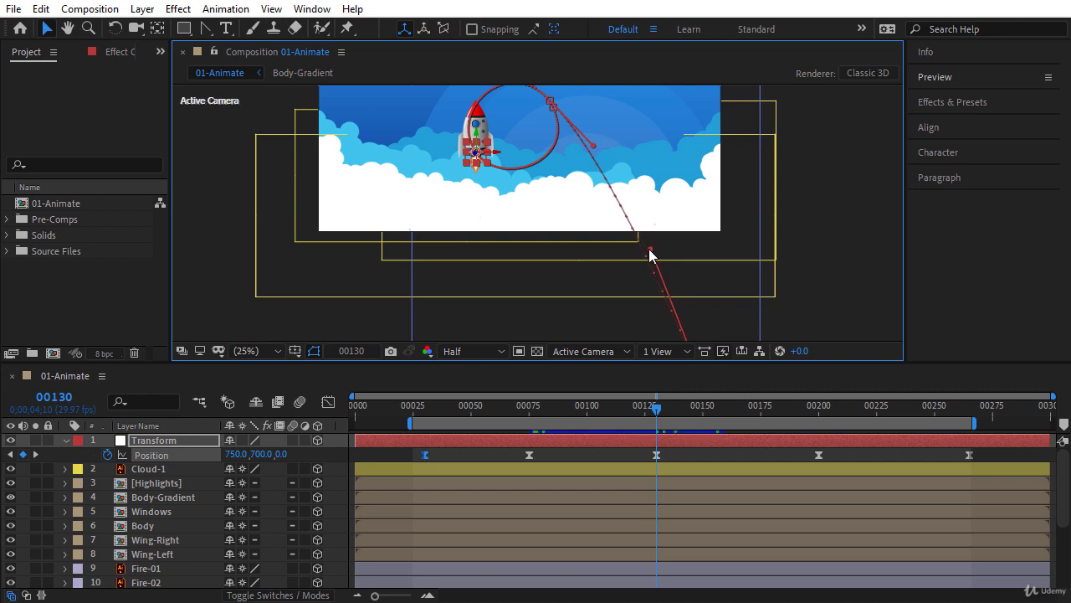
Fit the composition in the viewer and preview the flight, stopping at frame 64
click(259, 351)
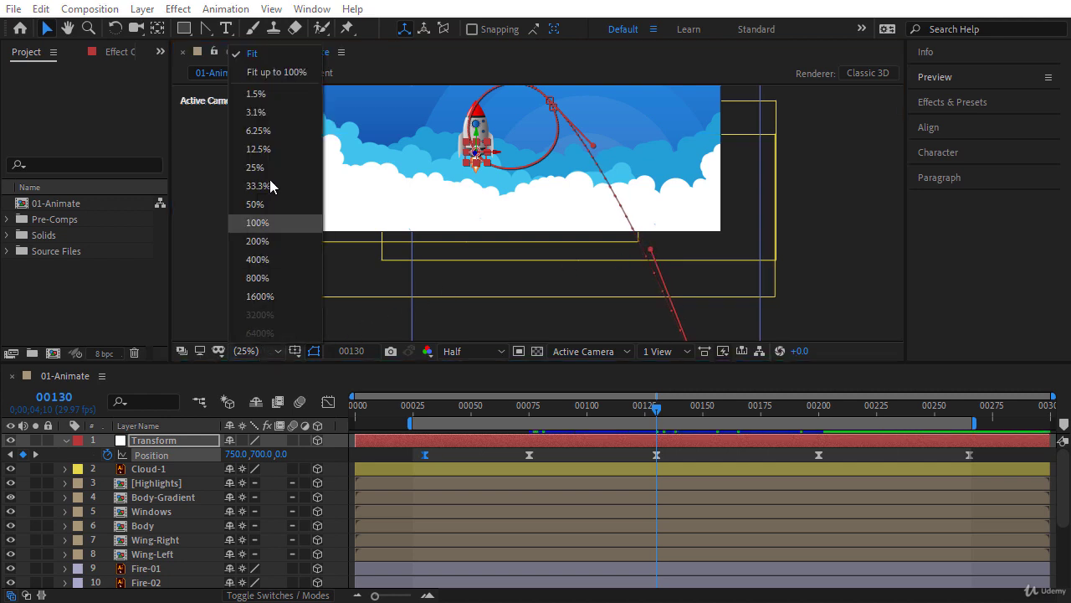
click(258, 73)
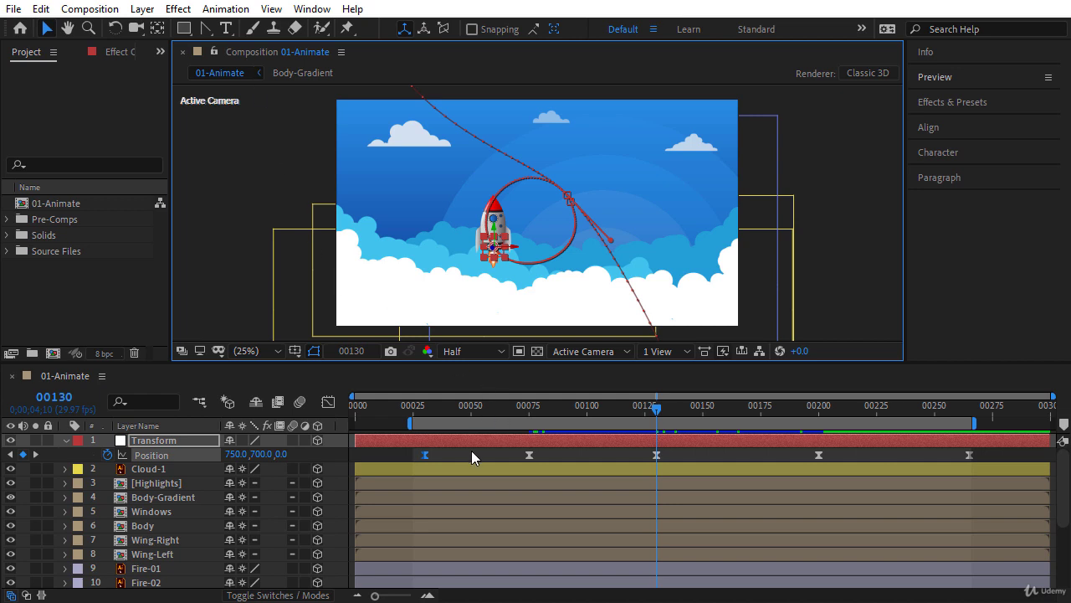
click(472, 455)
key(space)
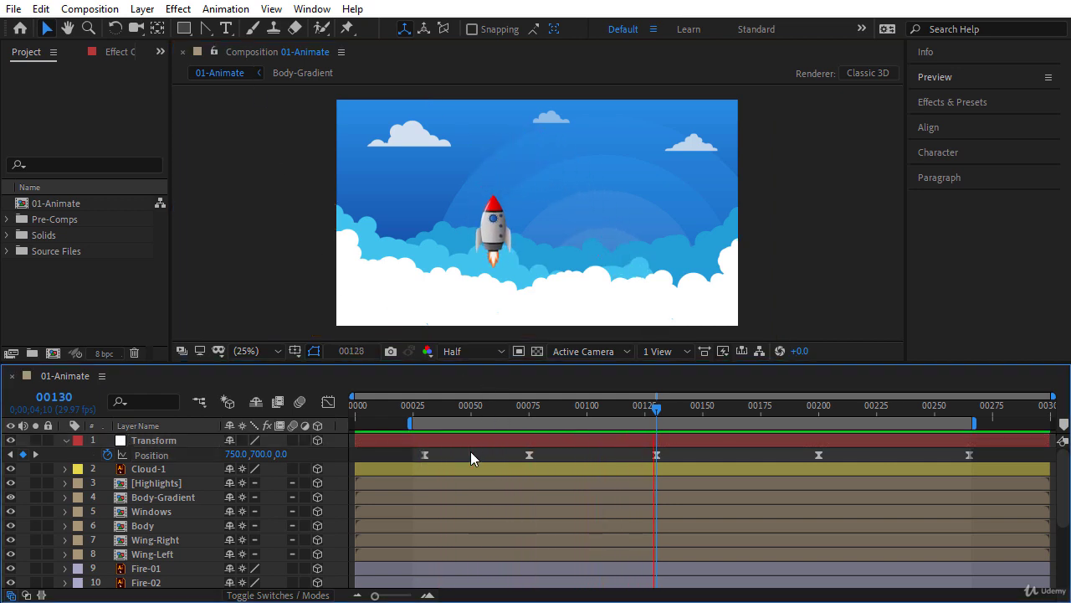
drag(449, 410, 490, 443)
Nudge a motion-path point down to reshape the loop and play on from frame 166
click(151, 454)
drag(494, 245, 496, 252)
drag(476, 408, 743, 410)
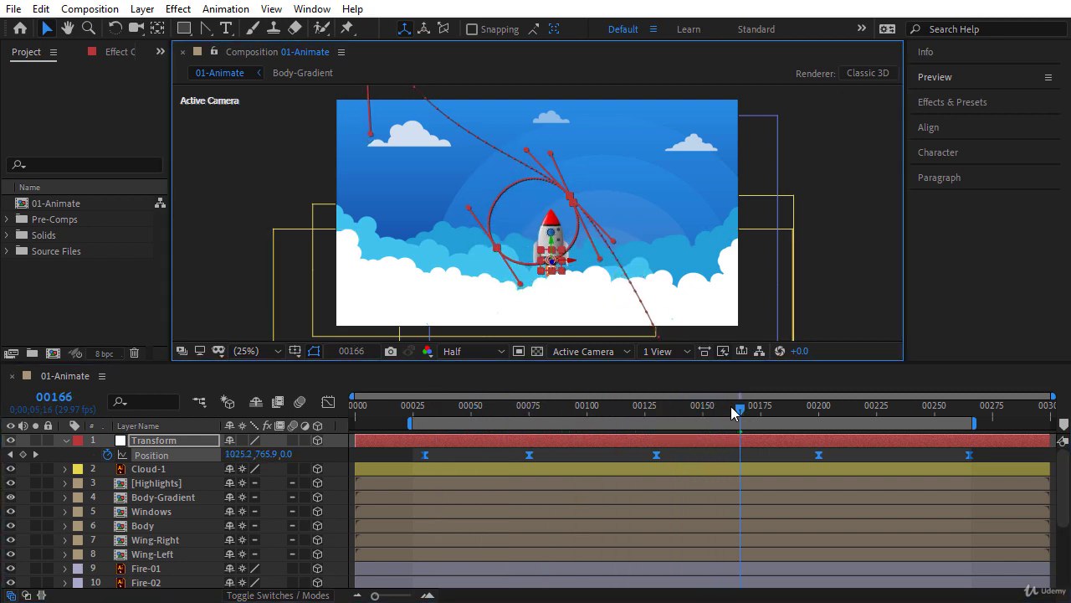
key(space)
Shift the frame-75 path keyframe slightly to smooth the loop, then preview the revised flight
click(716, 449)
click(713, 439)
click(574, 196)
drag(575, 197, 572, 201)
click(488, 454)
key(space)
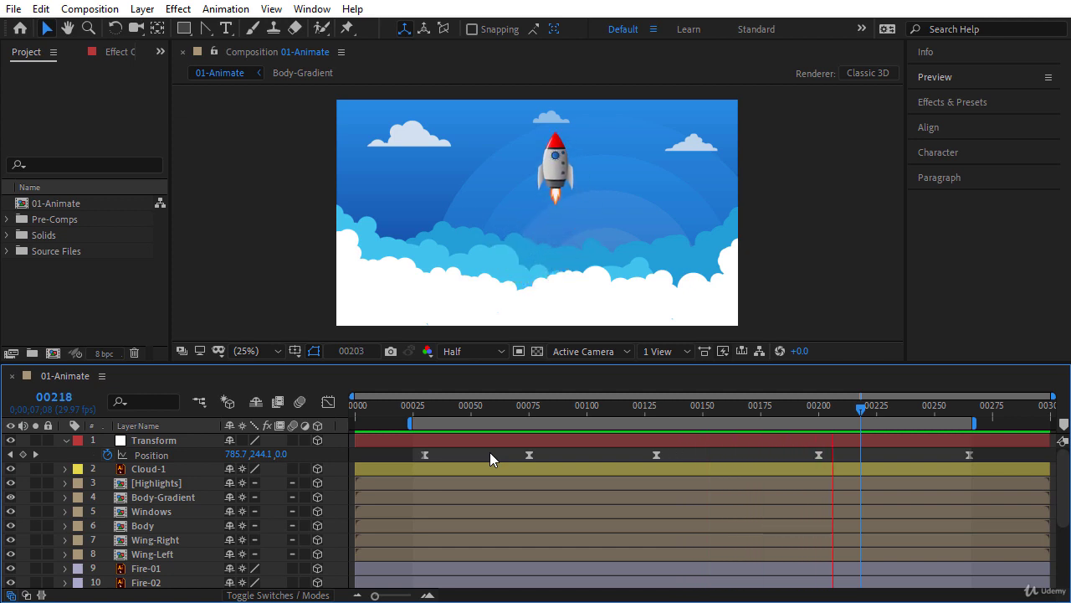
At frame 84, test-tilt the Transform null's Z Rotation to -2.0°, then show Position again
click(487, 405)
drag(486, 406, 545, 436)
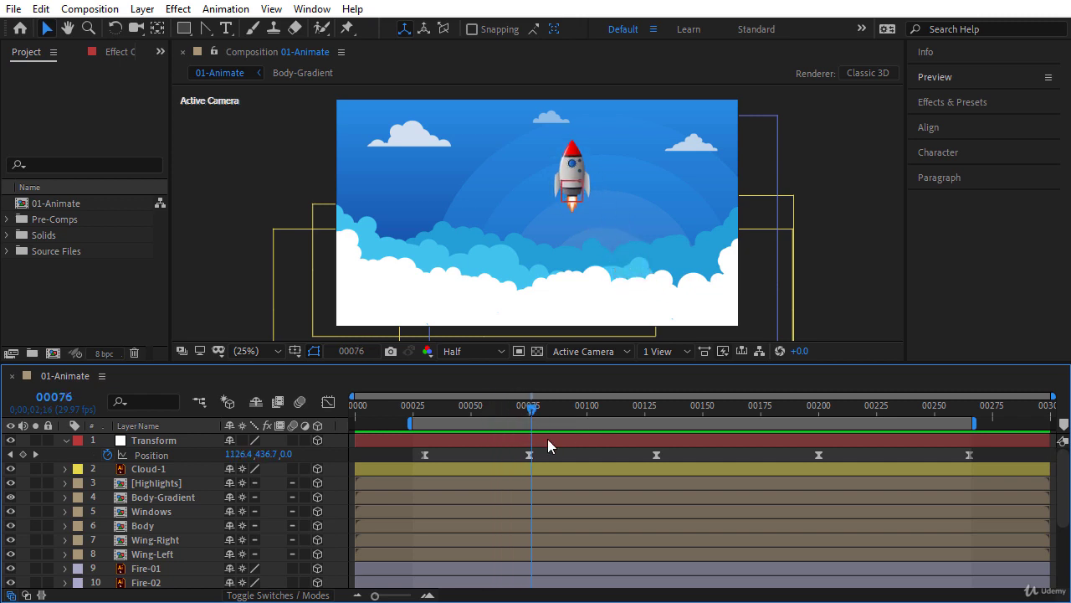
click(545, 439)
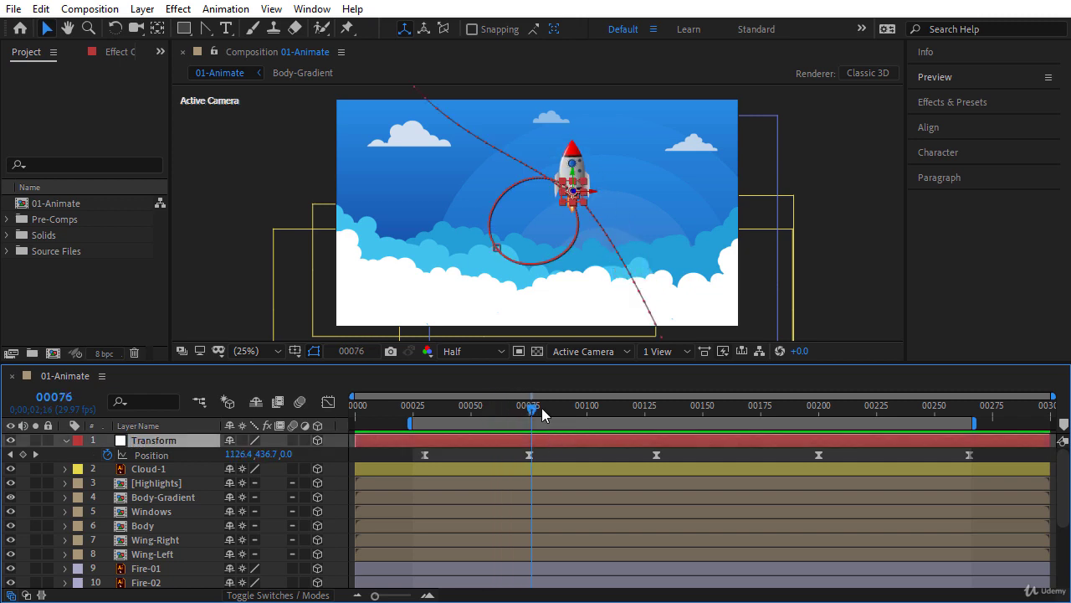
click(550, 405)
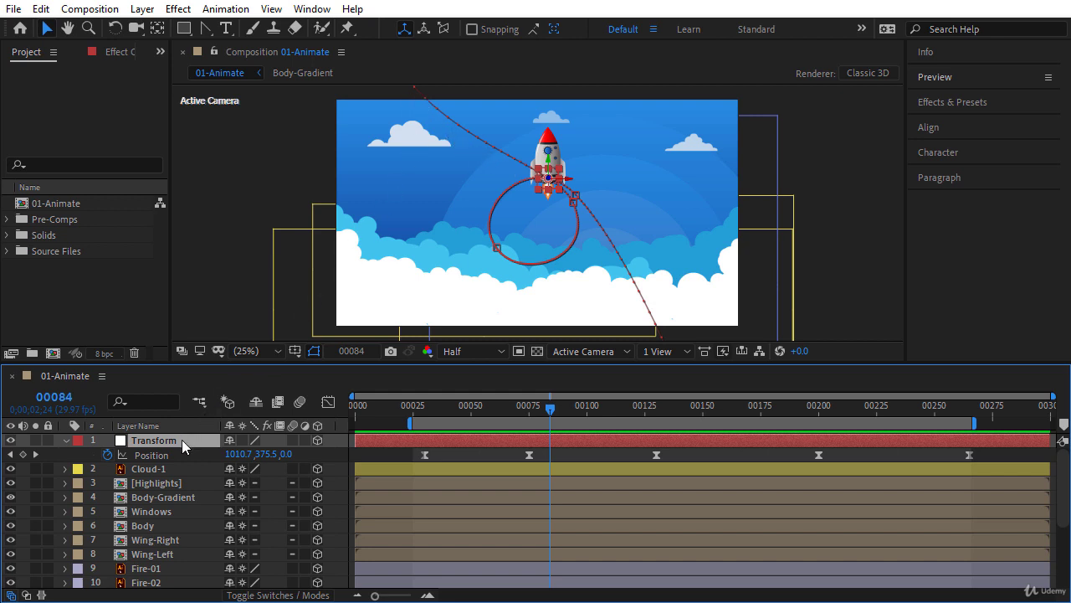
key(r)
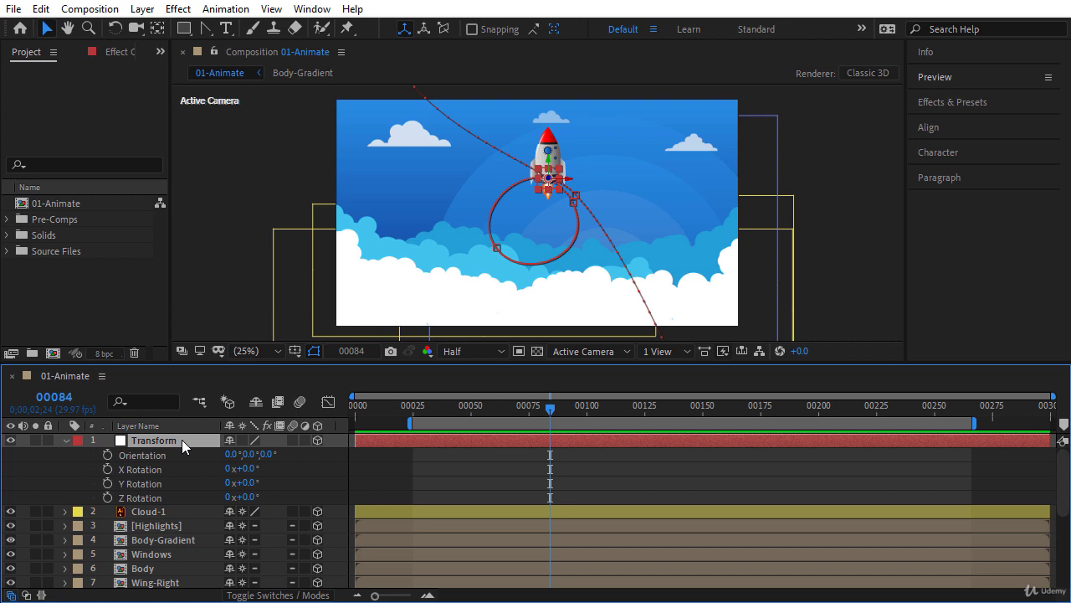
mouse_move(248, 497)
mouse_down()
mouse_move(201, 498)
mouse_move(250, 496)
mouse_move(236, 496)
mouse_up()
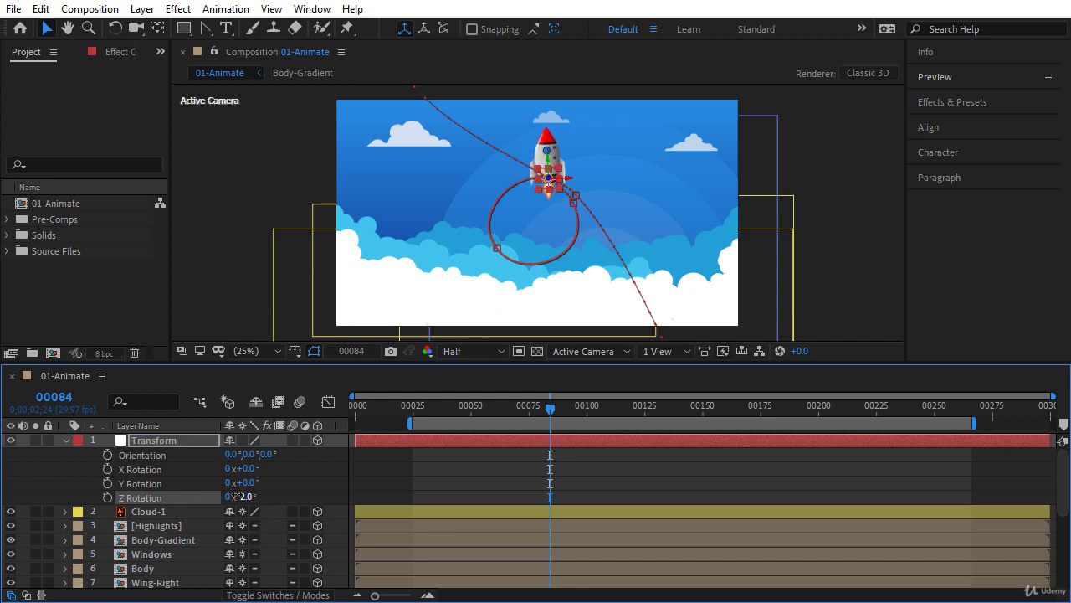
click(176, 439)
key(p)
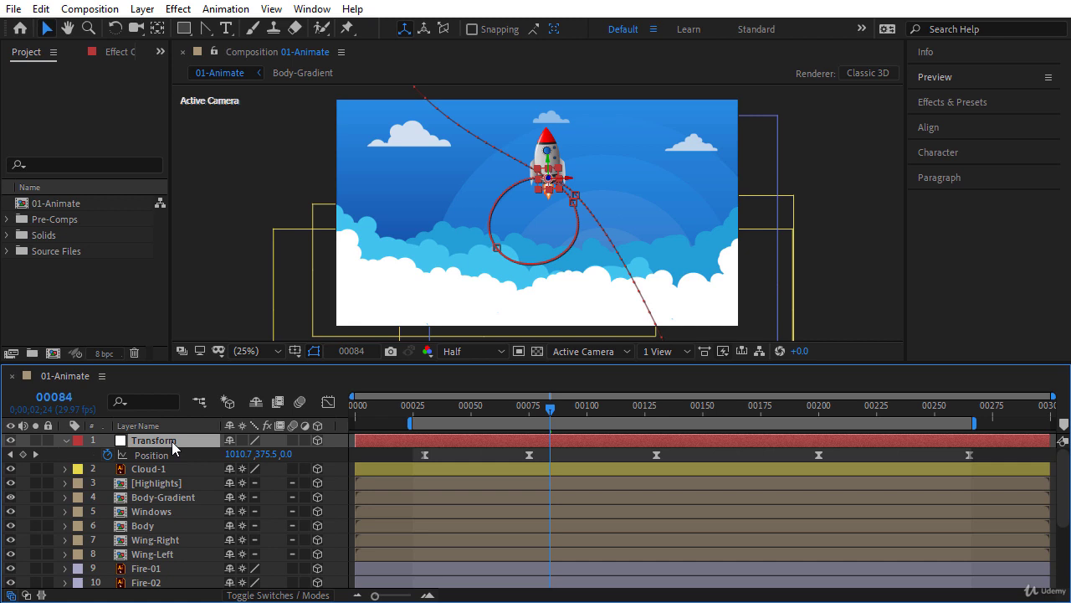
Add composition markers at frames 30, 75, 130, 200 and 265 via Layer > Markers > Add Marker
click(424, 406)
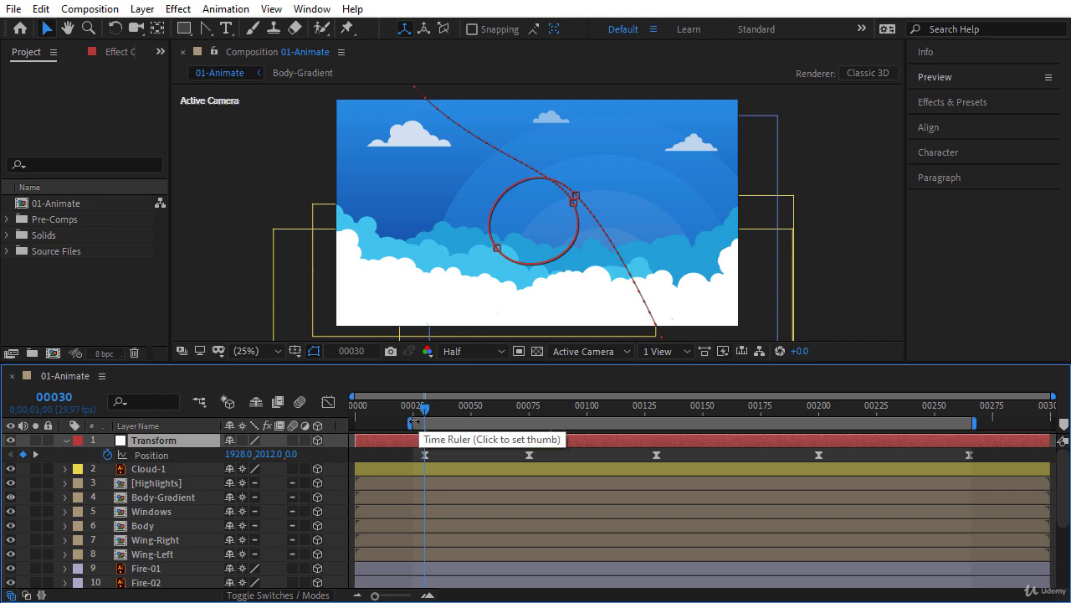
click(393, 453)
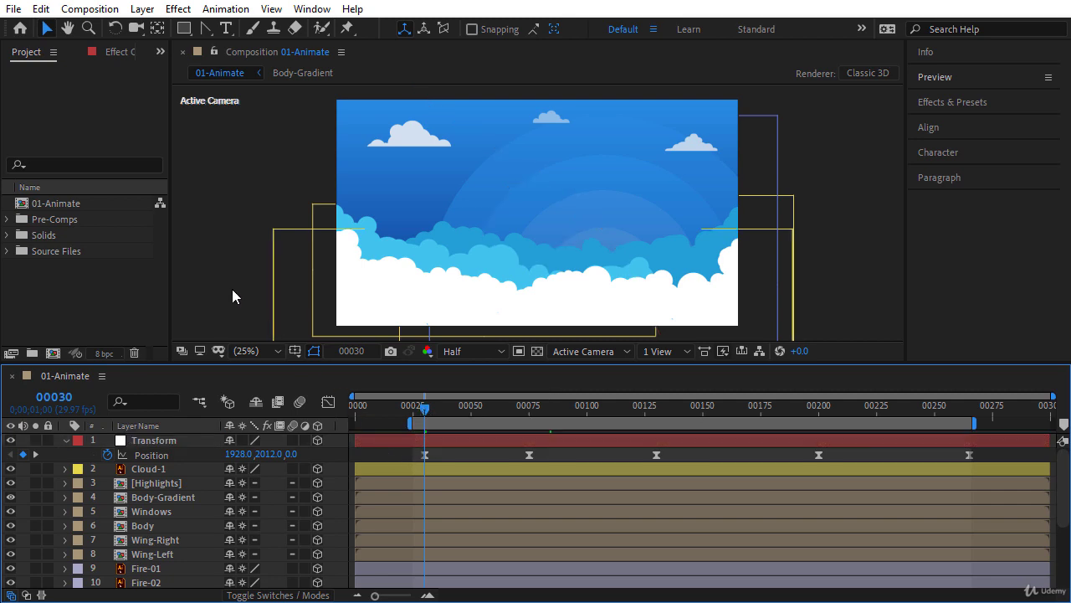
click(141, 9)
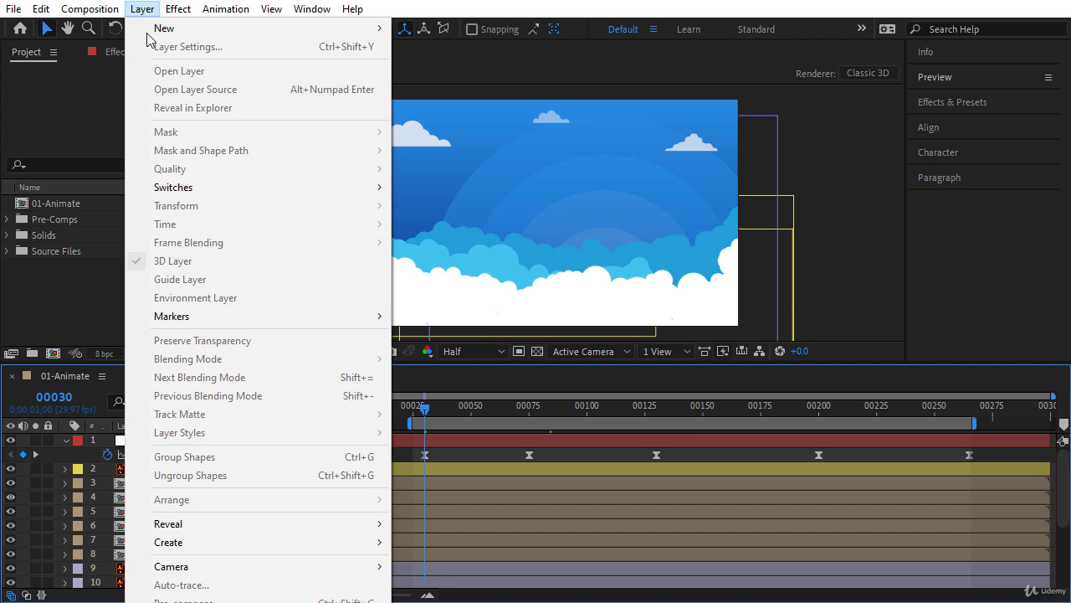
mouse_move(180, 315)
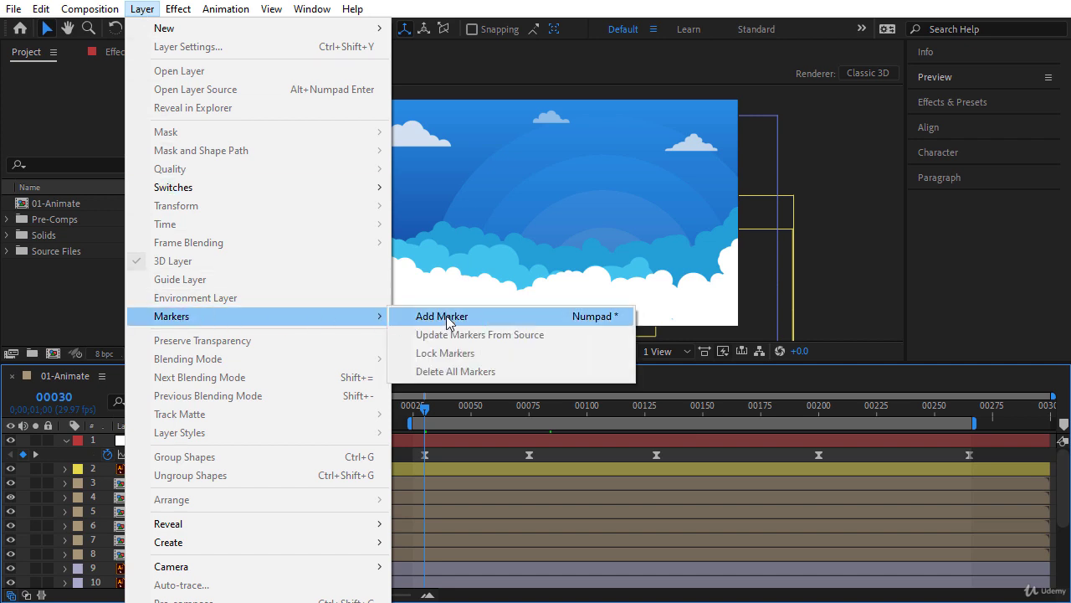
click(444, 316)
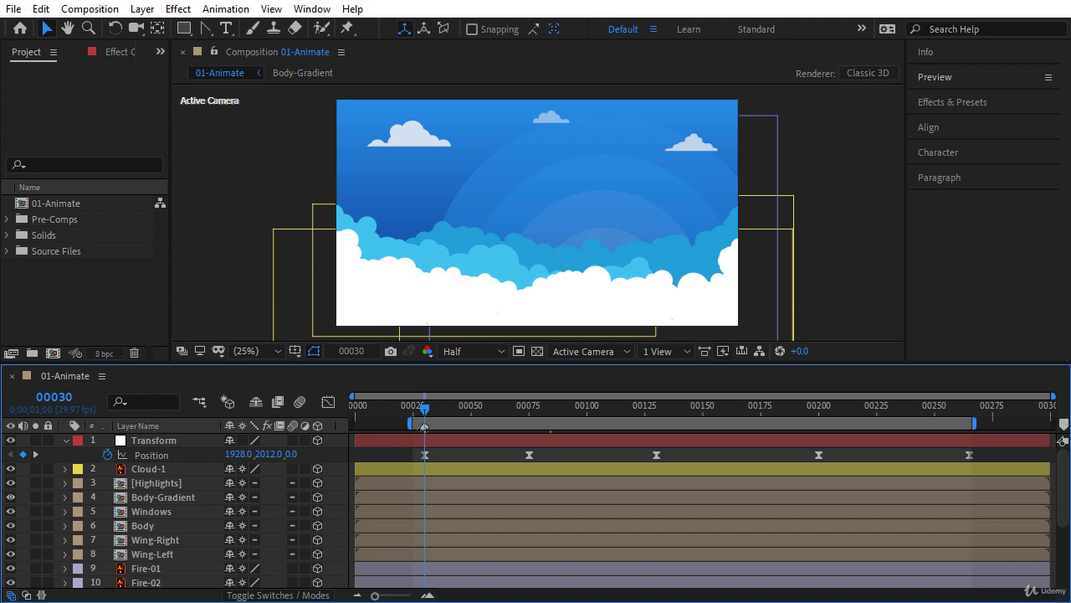
click(526, 406)
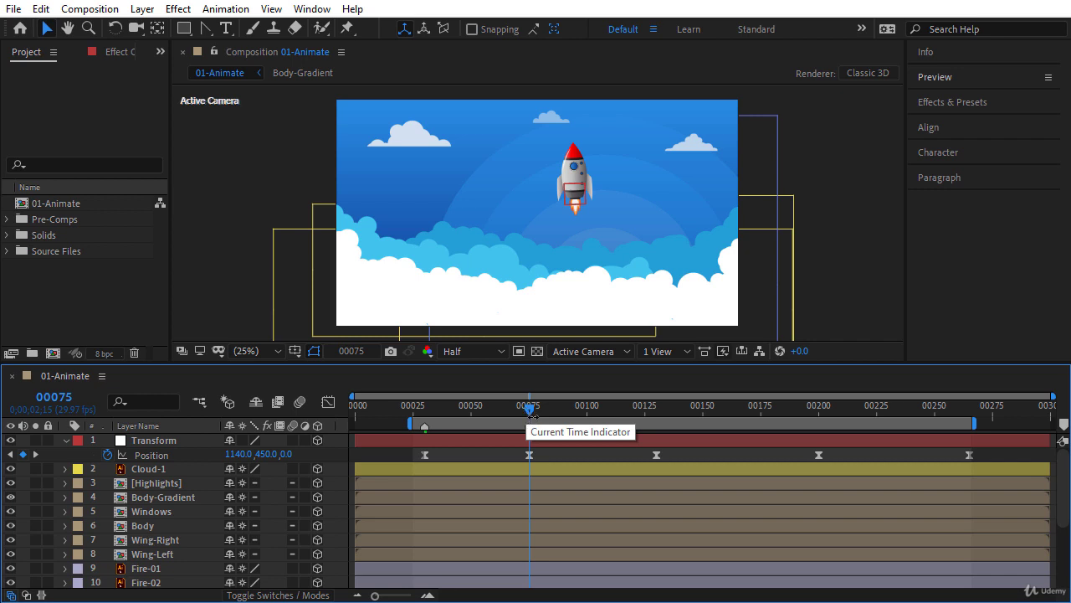
click(657, 410)
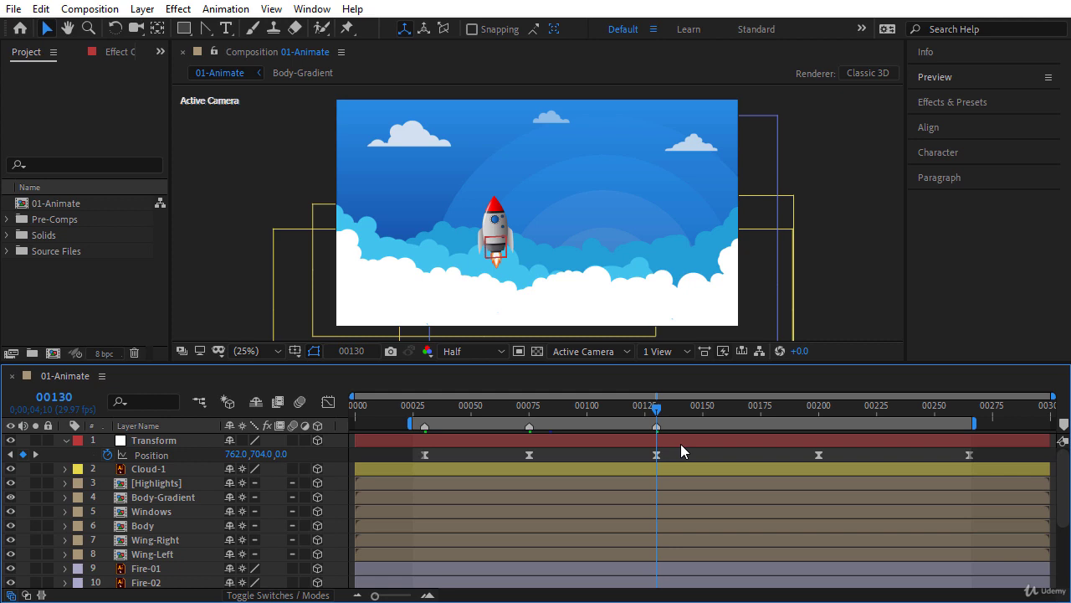
click(818, 410)
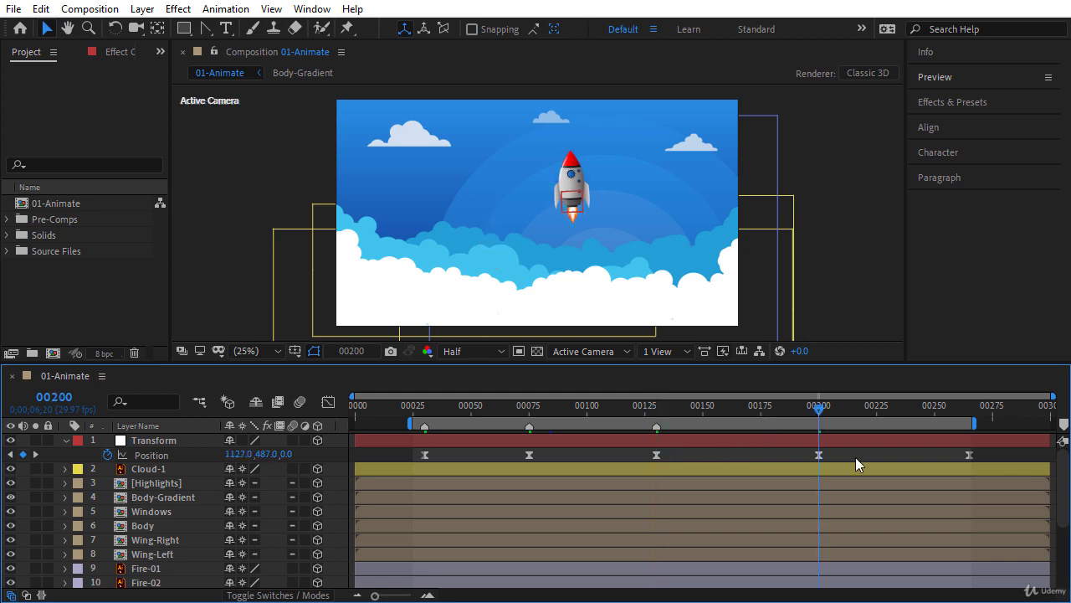
click(968, 408)
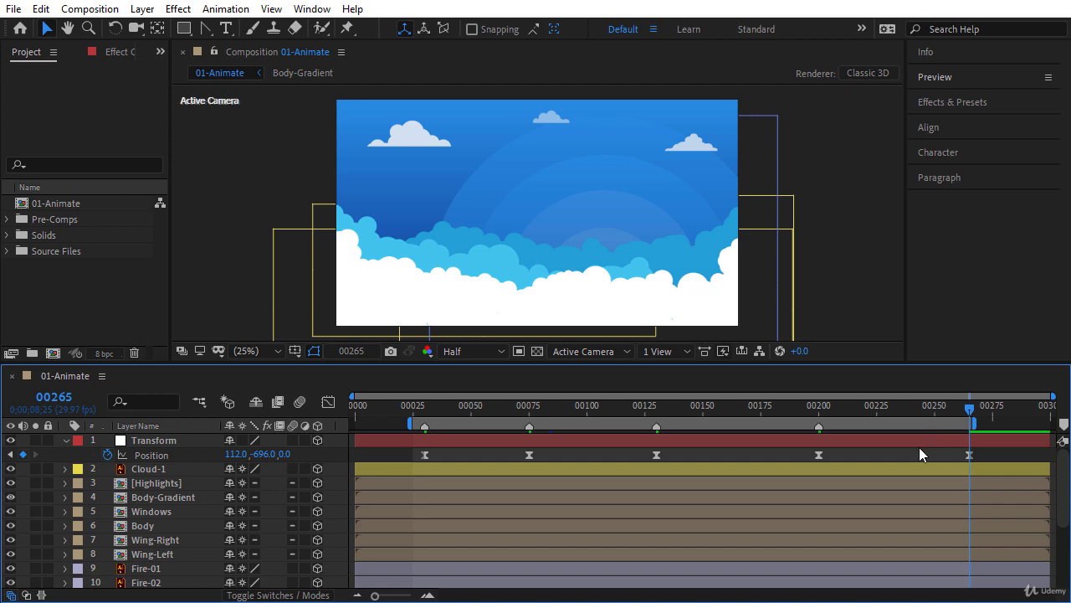
Reveal the Transform null's rotation at frame 30 and pan the view to the rocket
click(150, 440)
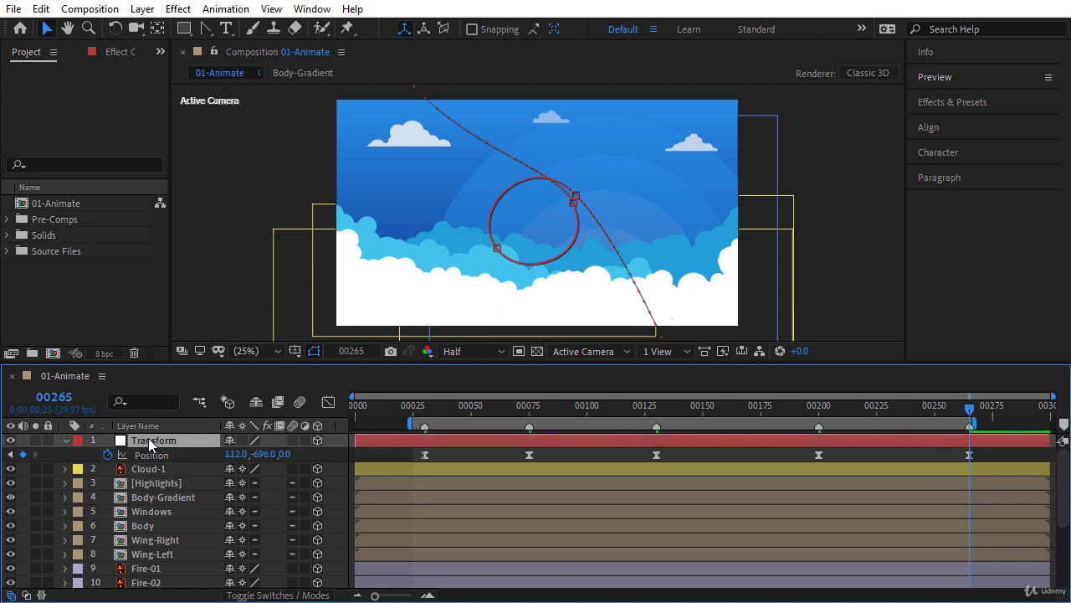
key(r)
click(422, 412)
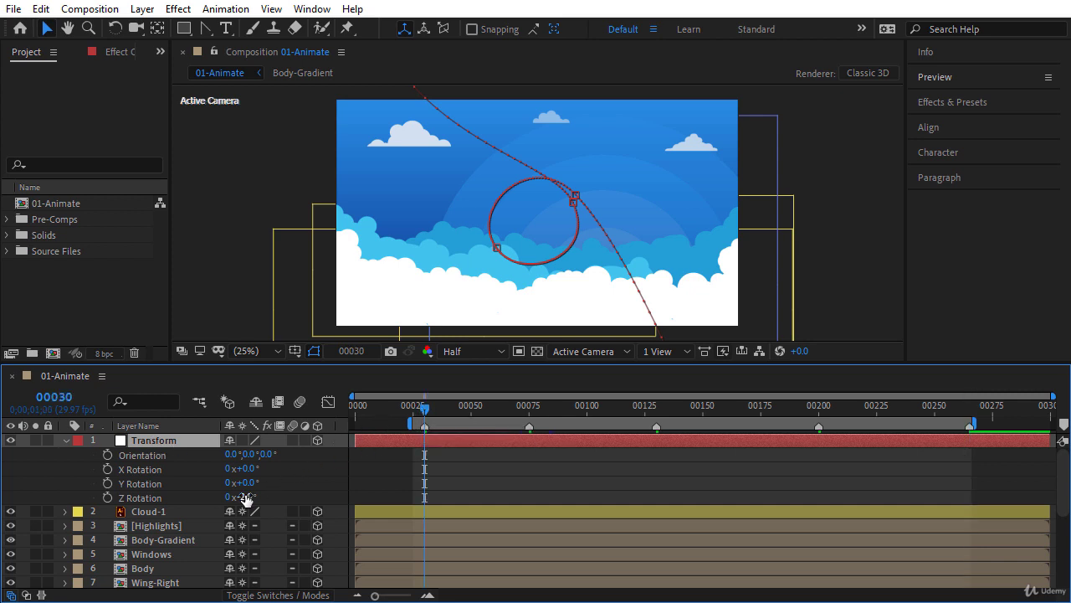
click(538, 306)
key(h)
drag(539, 303, 524, 180)
key(v)
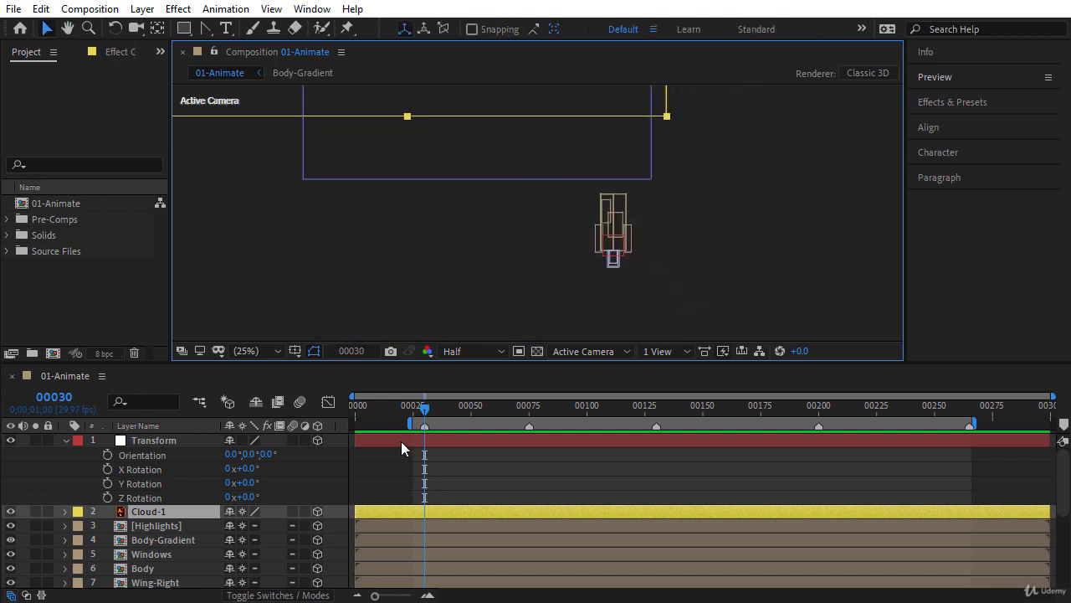
click(402, 442)
Set Z Rotation to -25° at frame 30 and start keyframing it
drag(247, 501, 233, 498)
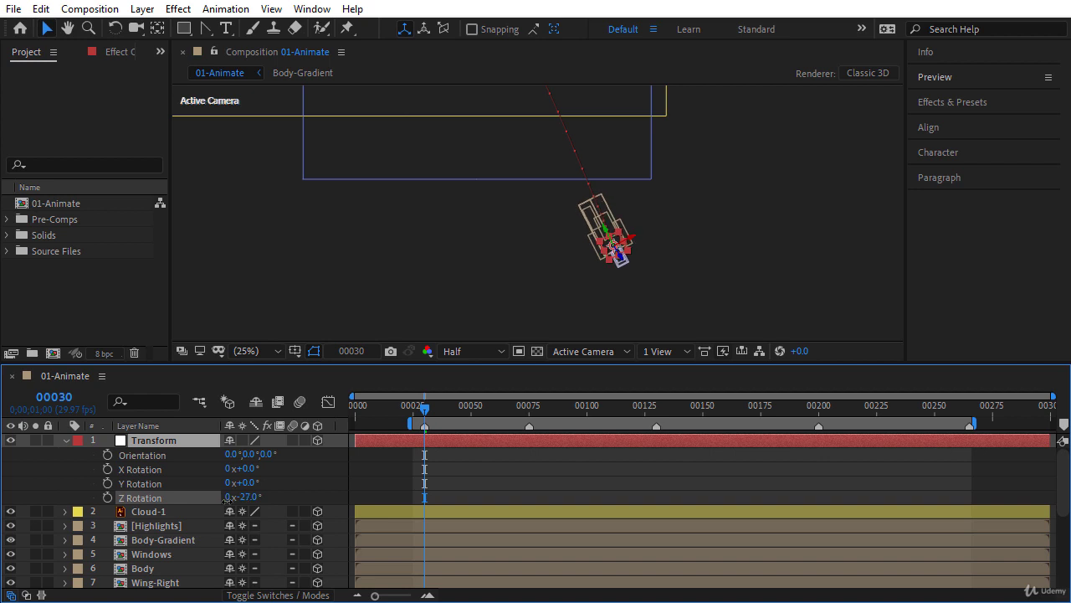
click(250, 497)
text(-25)
key(Return)
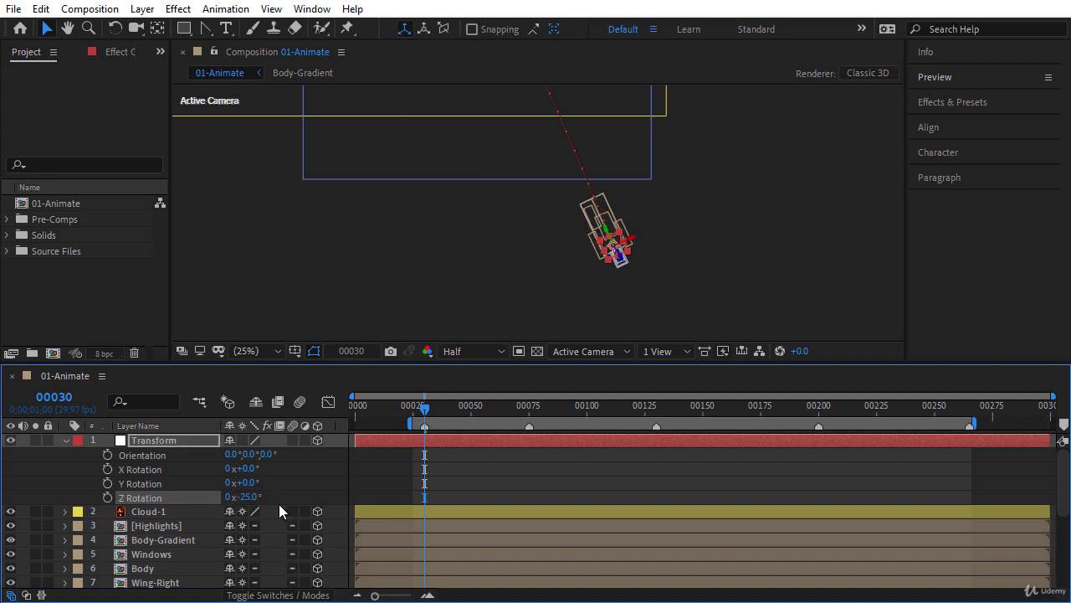
click(107, 497)
Keyframe Z Rotation at -30° on frame 75
drag(448, 412, 529, 408)
key(h)
drag(484, 171, 550, 298)
key(v)
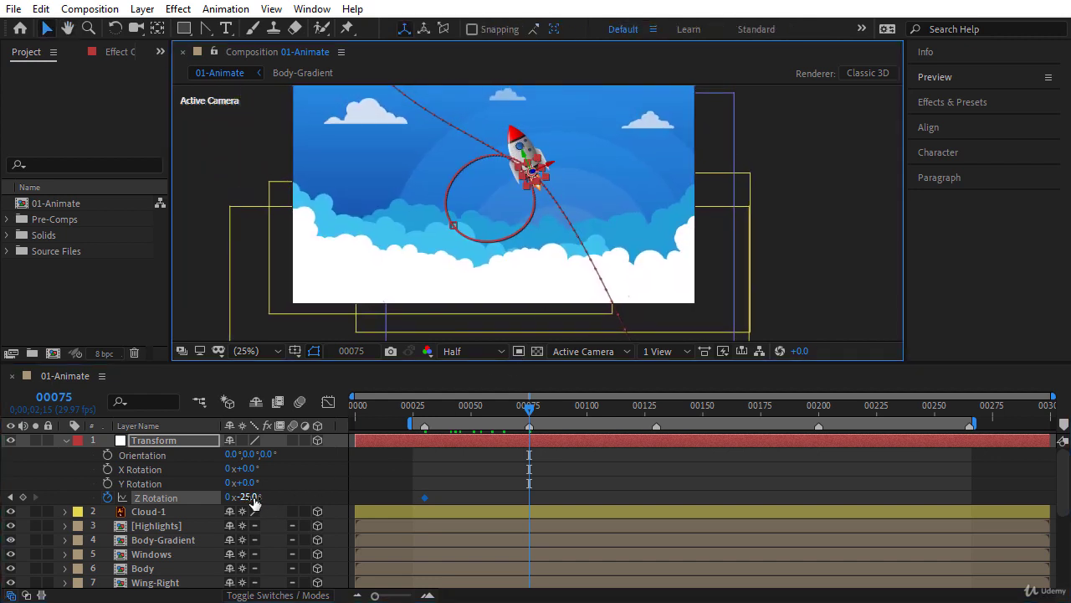
drag(252, 500, 247, 499)
click(247, 497)
text(-30)
key(Return)
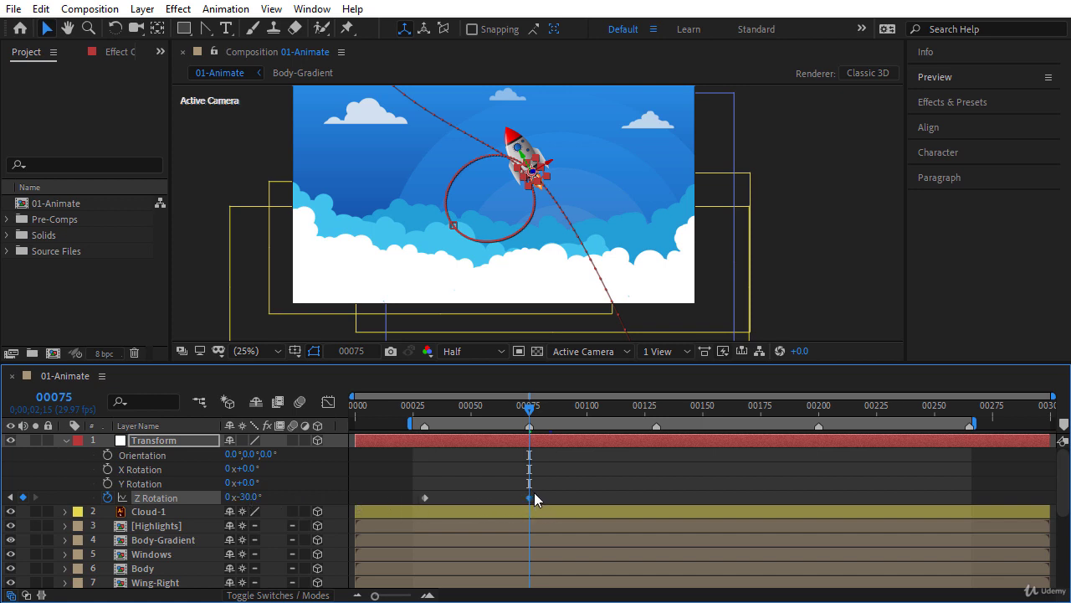
Keyframe Z Rotation at 10° on frame 130 and -50° on frame 200
drag(589, 416, 655, 412)
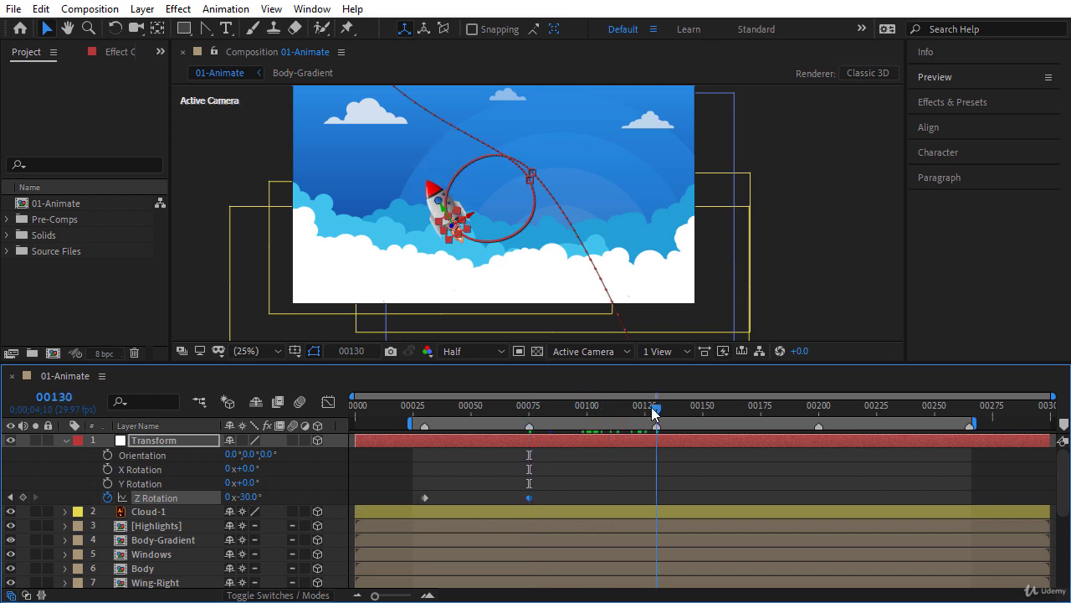
drag(261, 497, 283, 498)
click(247, 497)
text(10)
key(Return)
drag(666, 410, 808, 416)
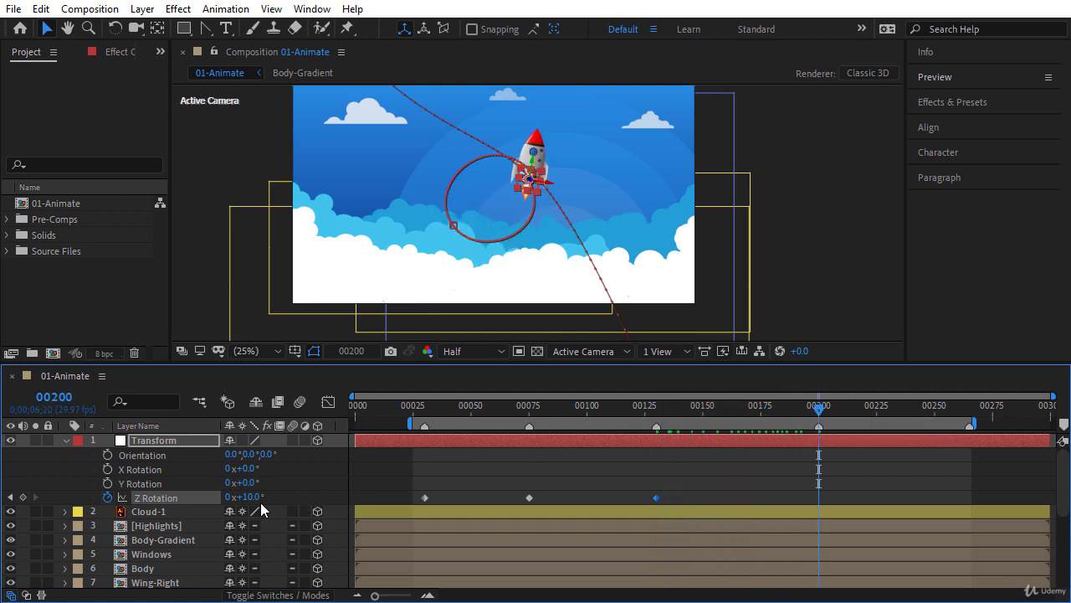
drag(248, 497, 208, 501)
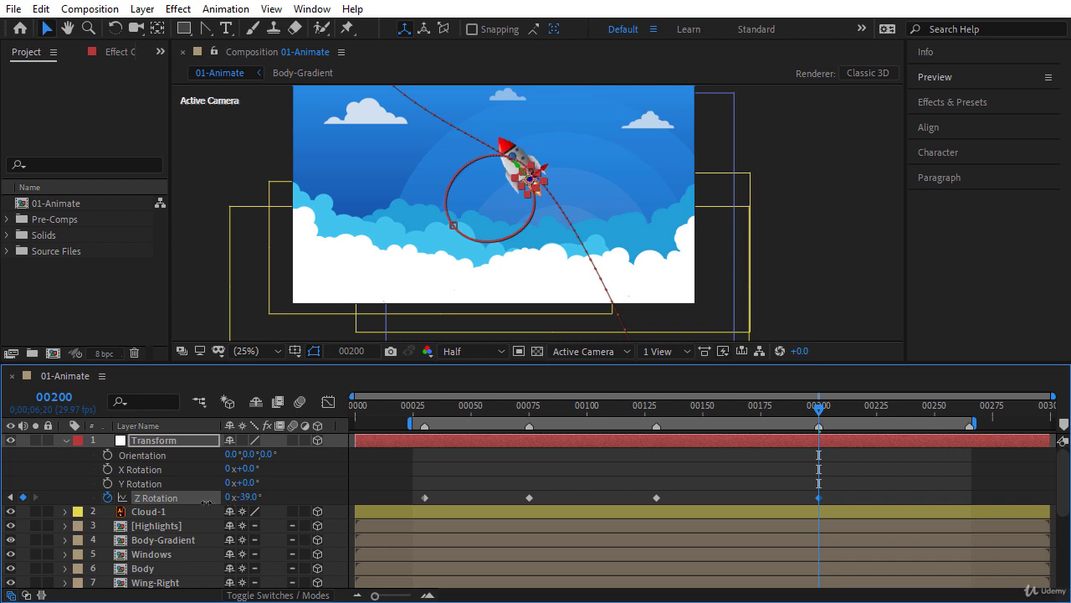
click(249, 497)
text(-50)
key(Return)
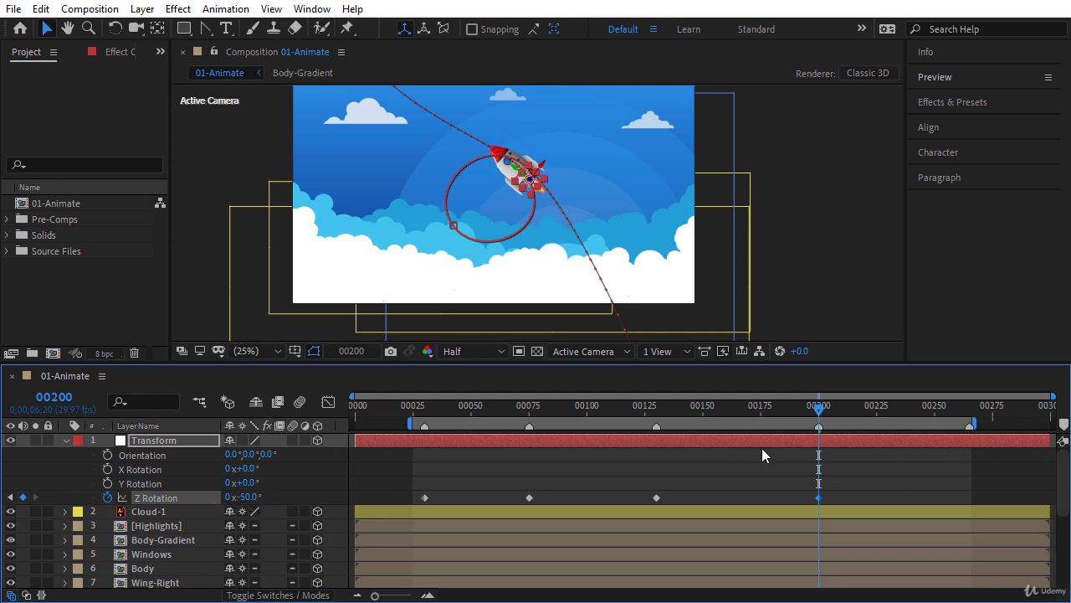
Keyframe -15° Z Rotation at frame 265 and drag a Bezier handle on the path's top point
drag(849, 410, 969, 408)
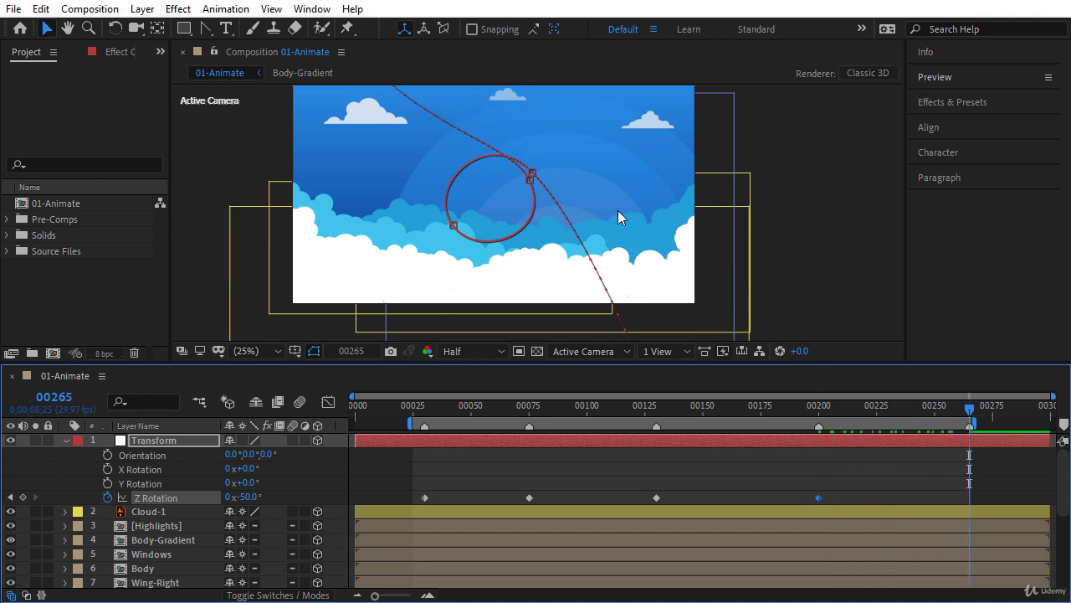
key(ctrl+z)
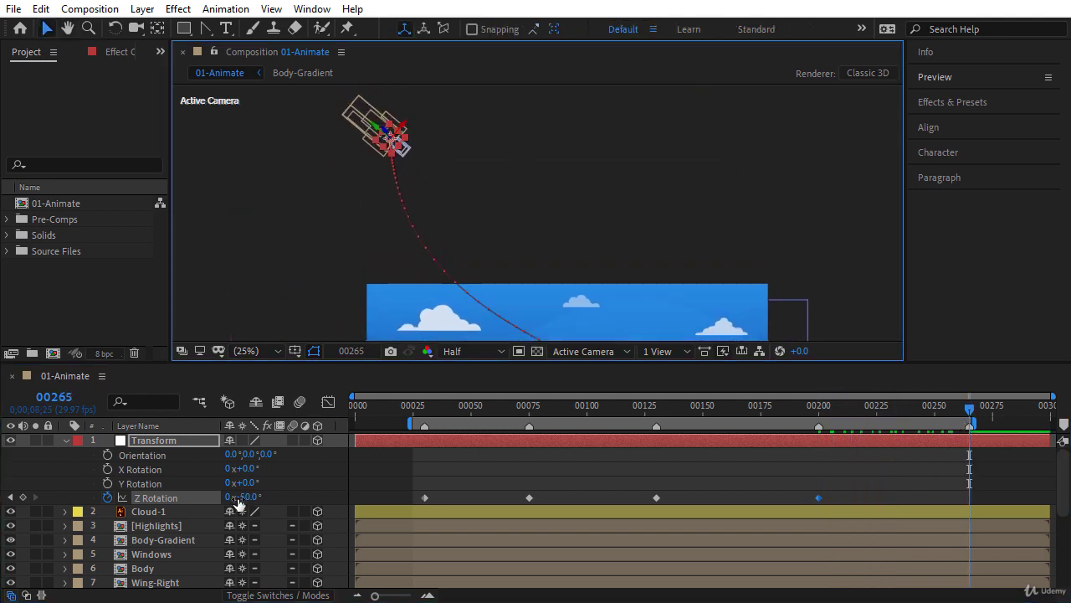
mouse_move(242, 501)
mouse_down()
mouse_move(280, 499)
mouse_move(241, 497)
mouse_up()
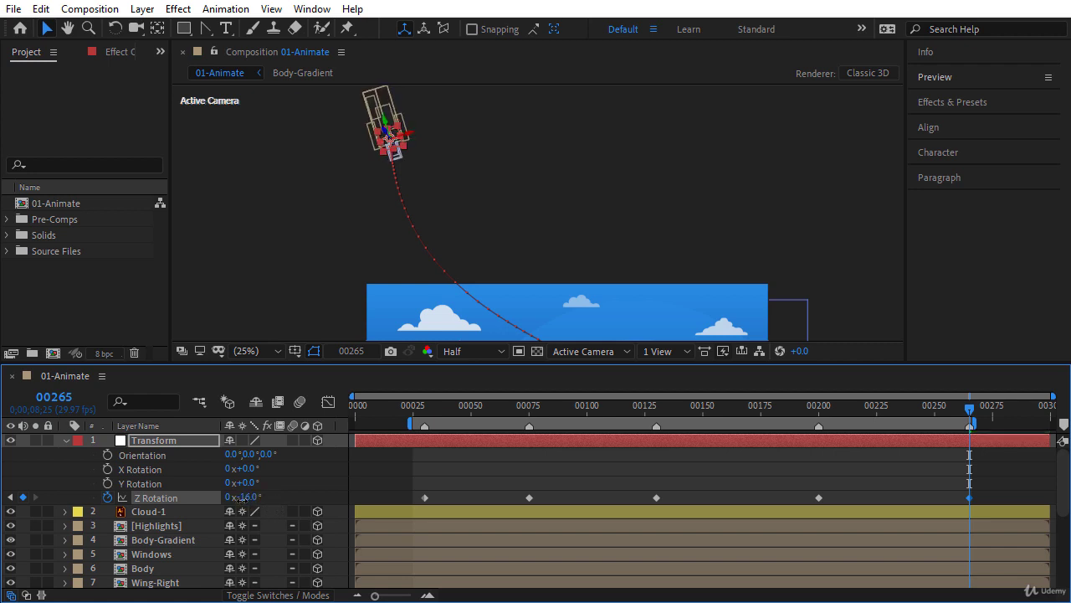
click(249, 497)
text(-15)
key(Return)
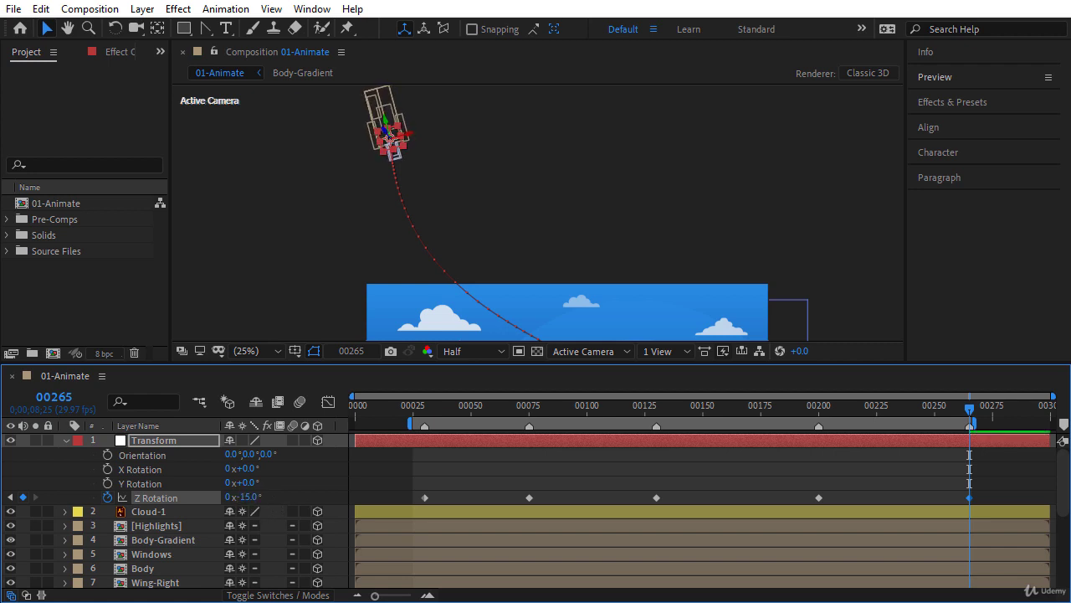
click(884, 409)
drag(387, 142, 414, 322)
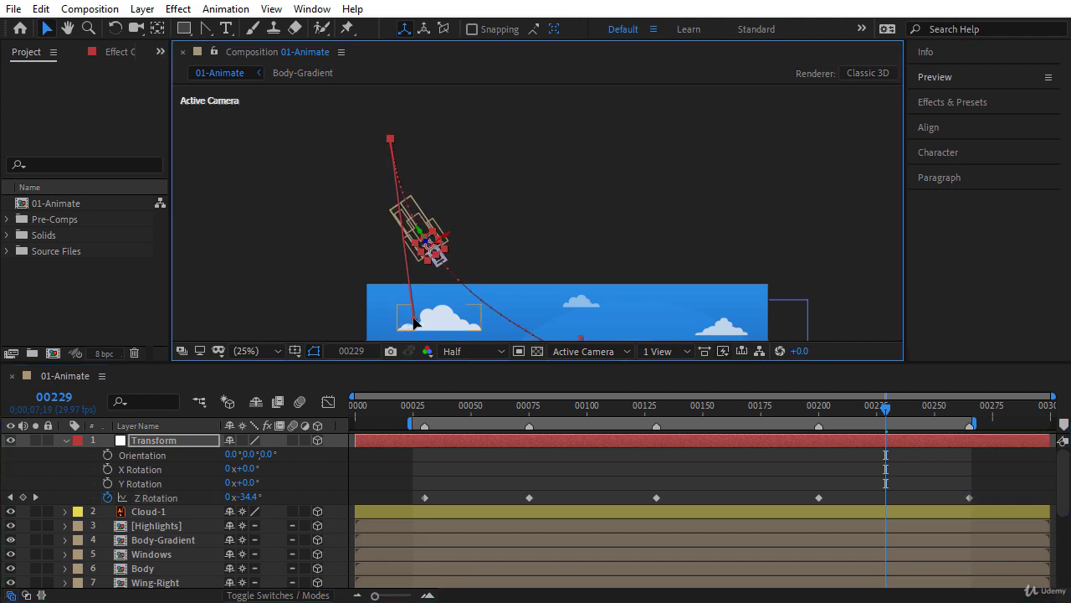
Deselect the layer, fit the composition in the viewer, and play a preview of the flight
click(654, 452)
drag(439, 408, 482, 407)
click(251, 351)
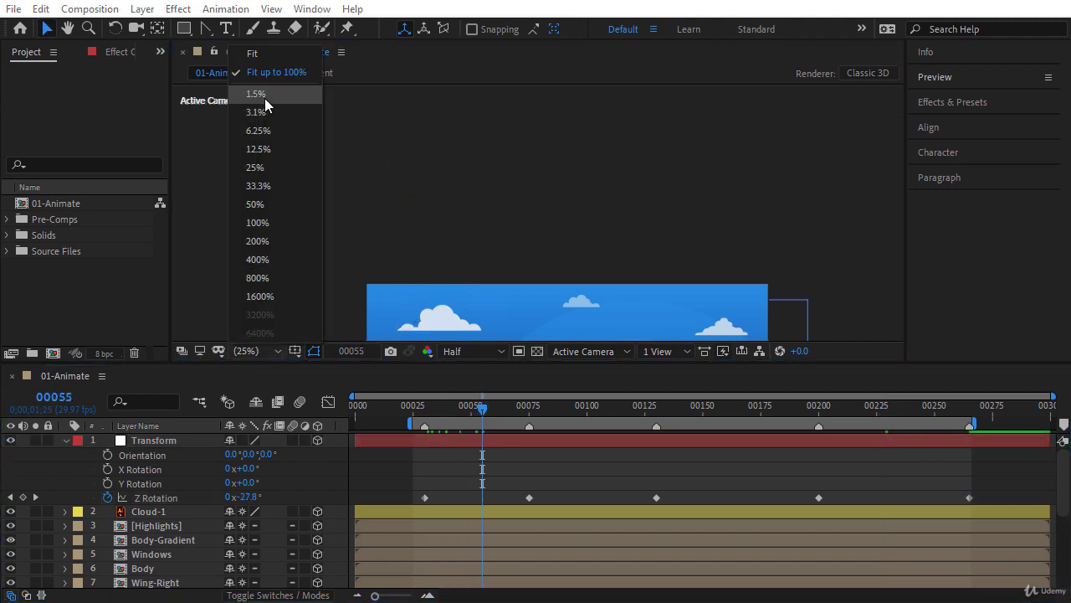
click(263, 108)
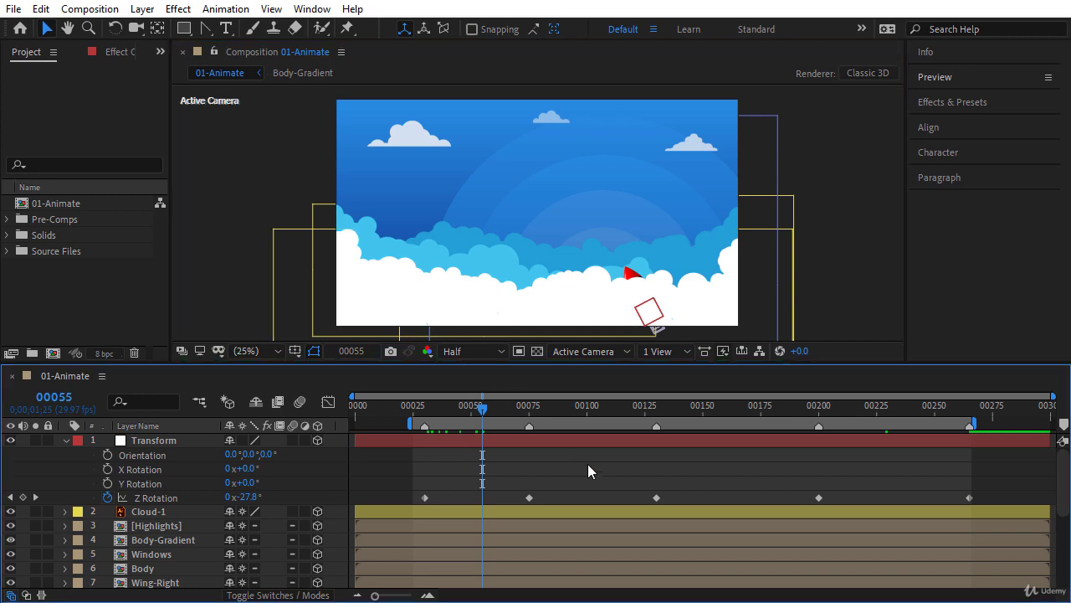
key(space)
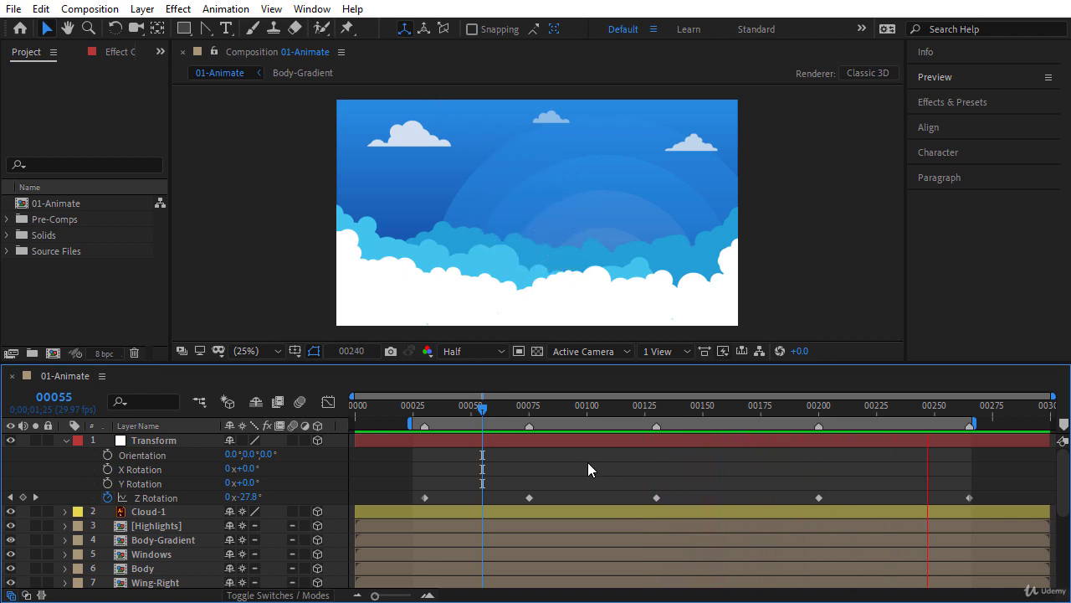
Stop at frame 97 and select all five Z Rotation keyframes
click(584, 405)
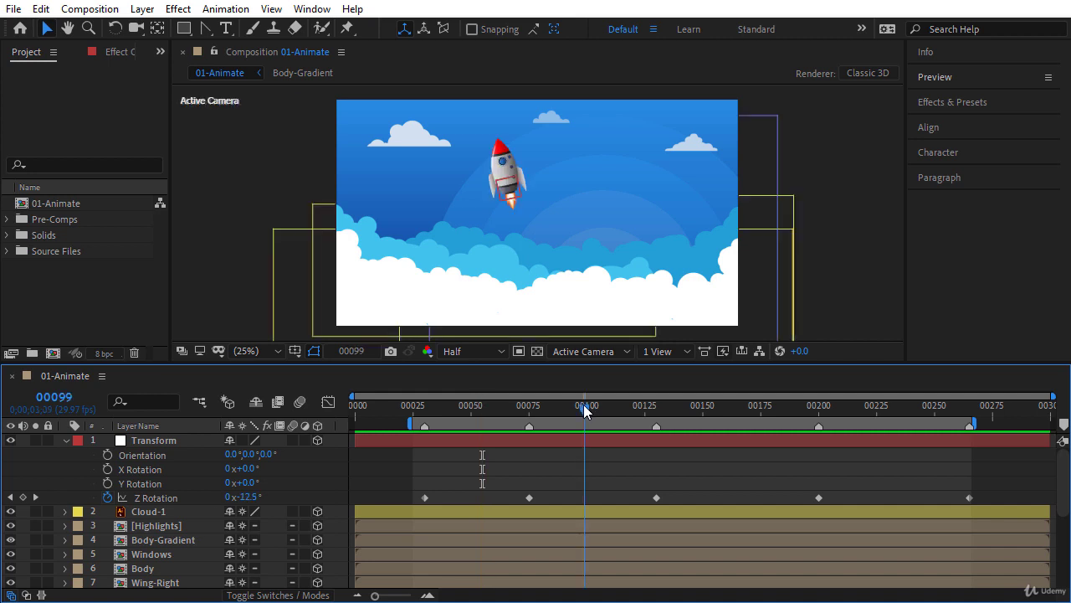
drag(585, 410, 580, 412)
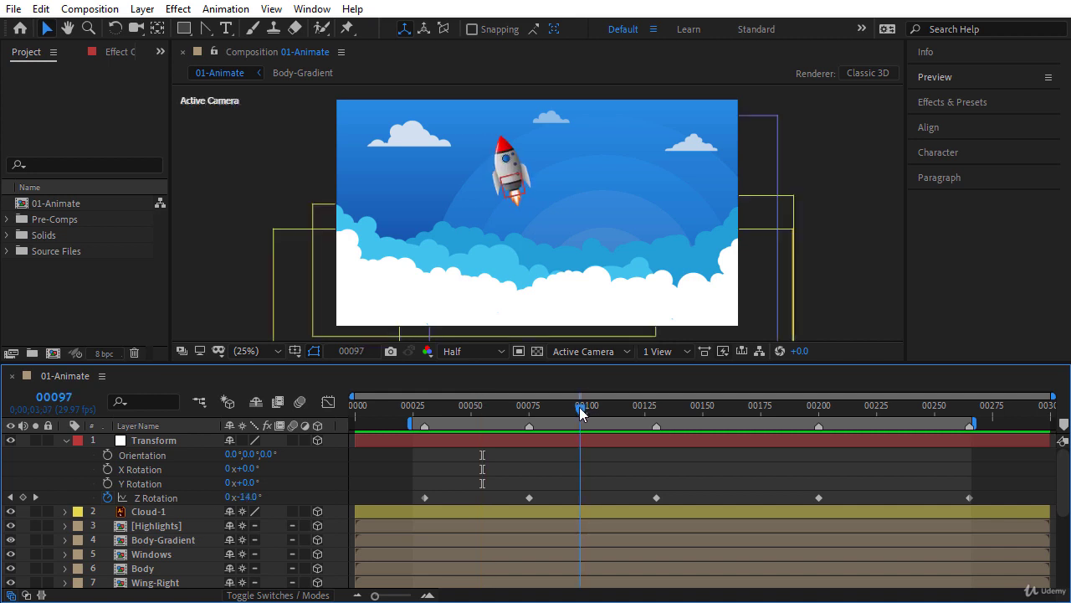
drag(417, 471, 997, 499)
Apply Easy Ease to the five selected Z Rotation keyframes
right_click(818, 498)
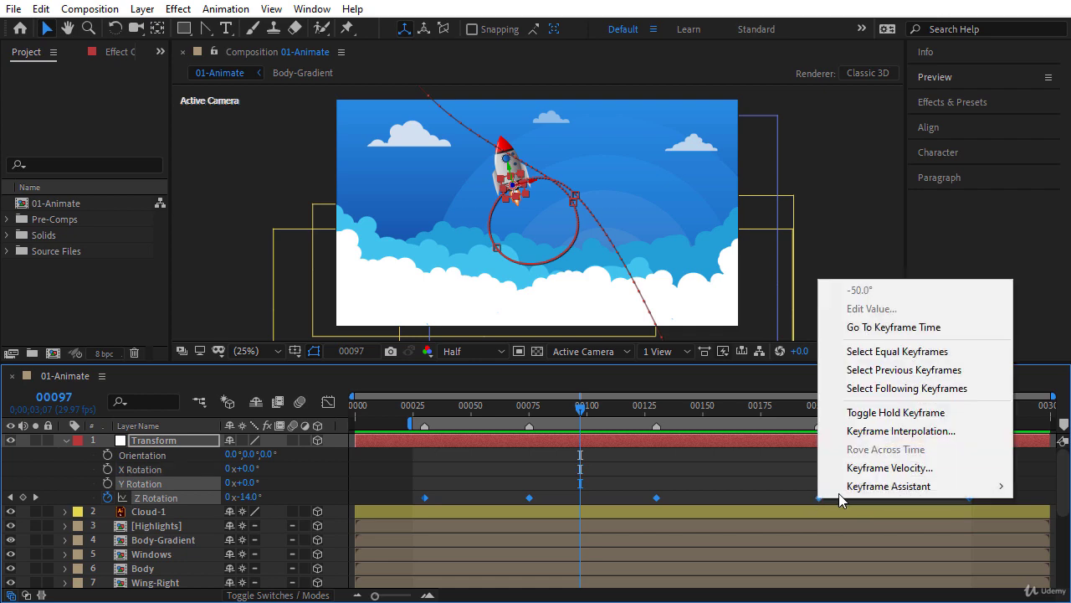
mouse_move(854, 490)
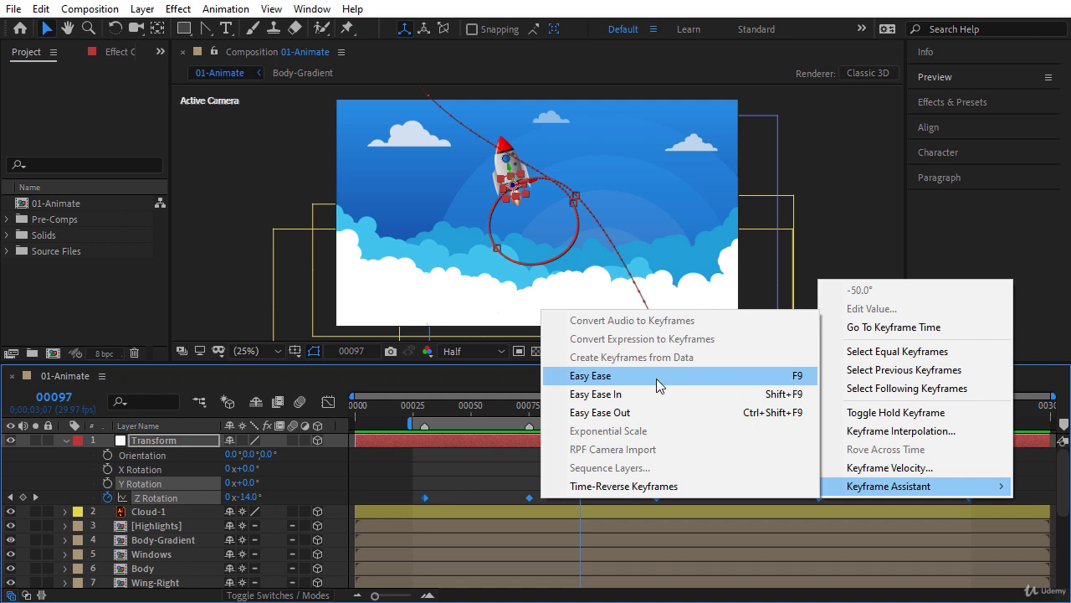
click(599, 382)
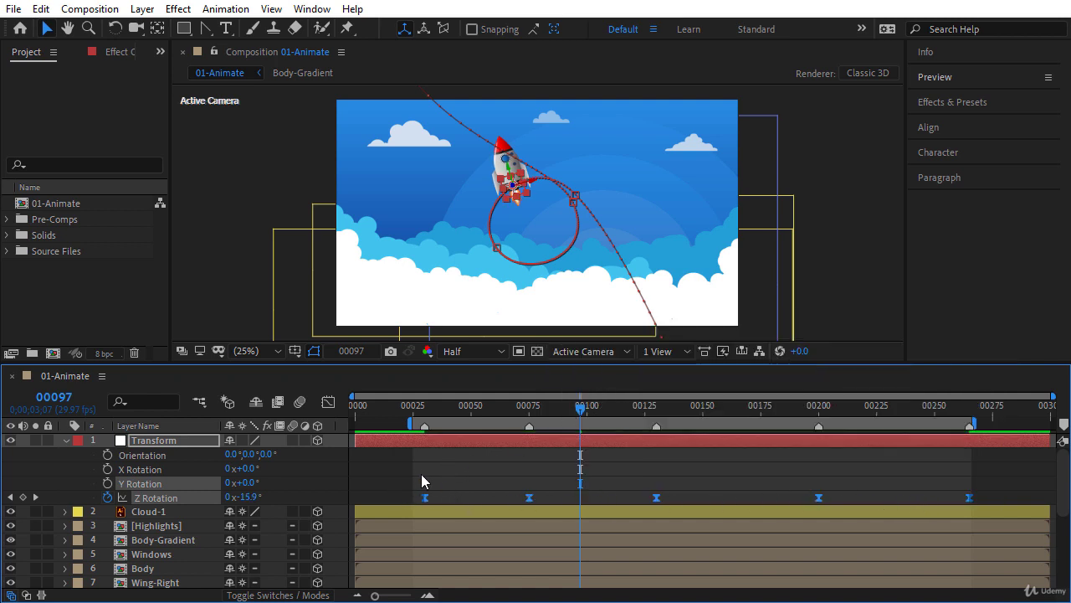
Show only the Z Rotation speed curve in the Graph Editor
click(328, 403)
click(293, 493)
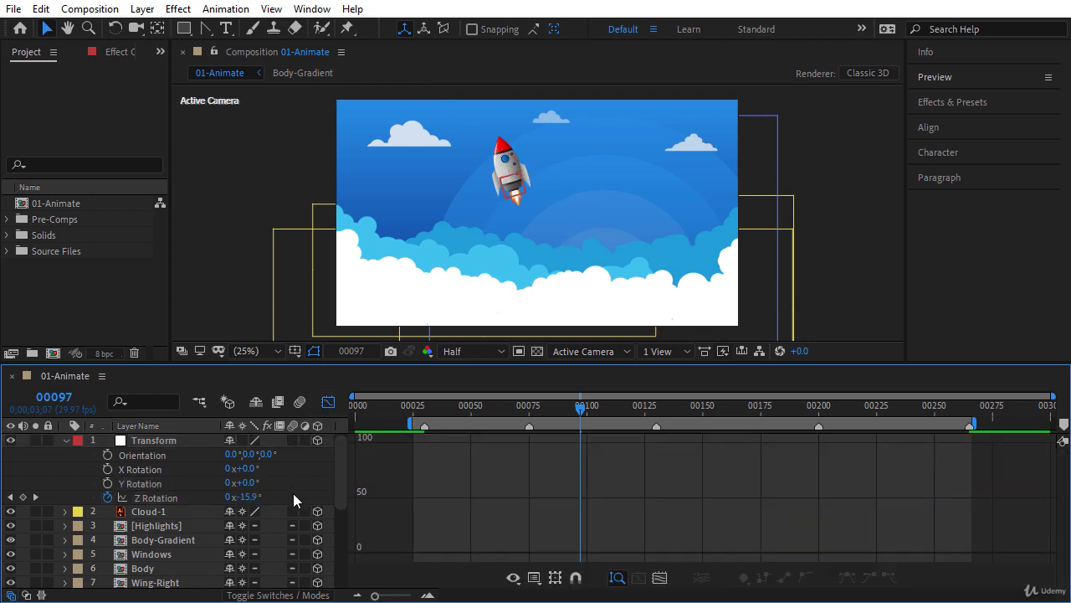
click(152, 498)
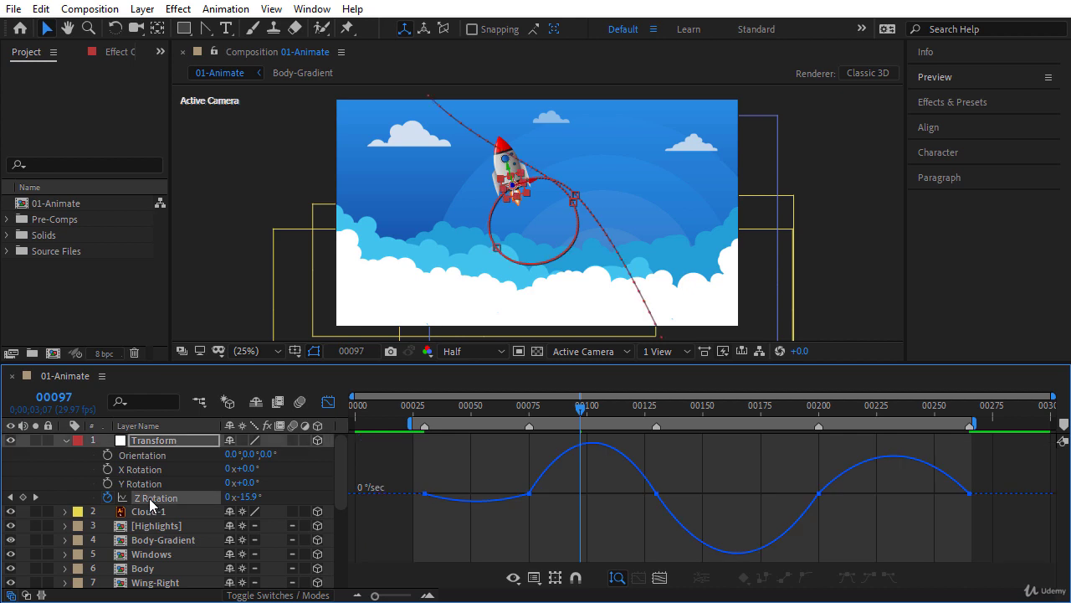
Switch to the Z Rotation value graph and adjust the curve around keyframe 00075
drag(457, 410, 532, 410)
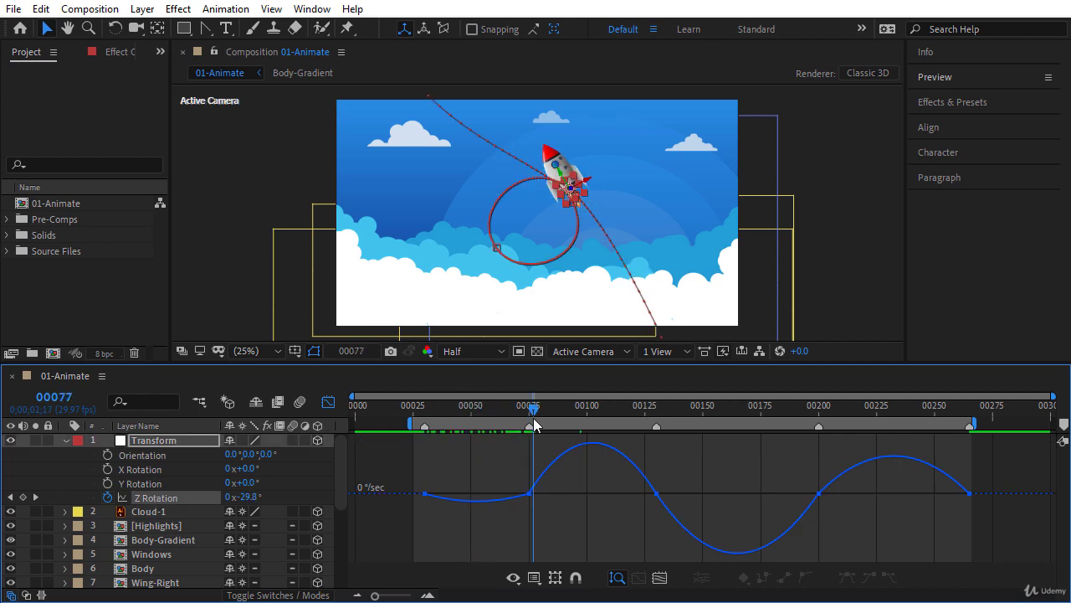
click(529, 494)
click(533, 577)
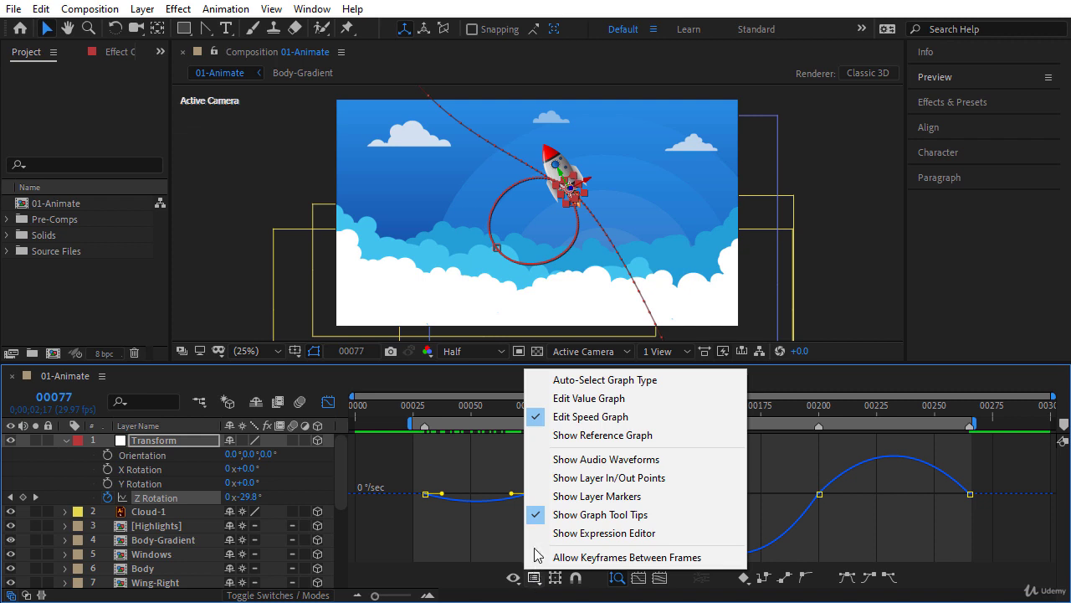
click(542, 398)
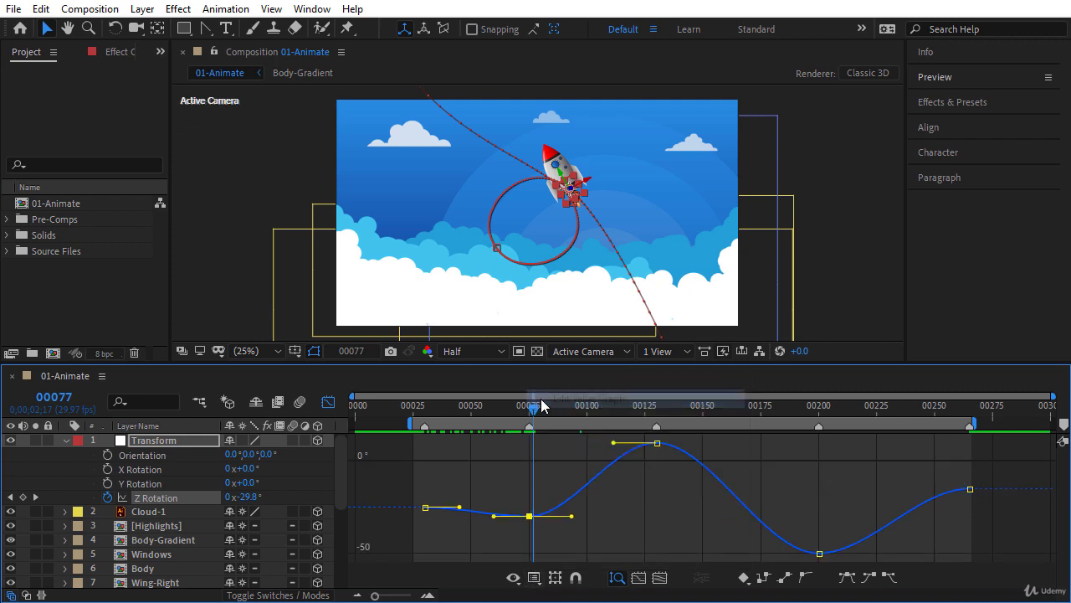
mouse_move(569, 516)
mouse_down()
mouse_move(560, 496)
mouse_move(567, 501)
mouse_up()
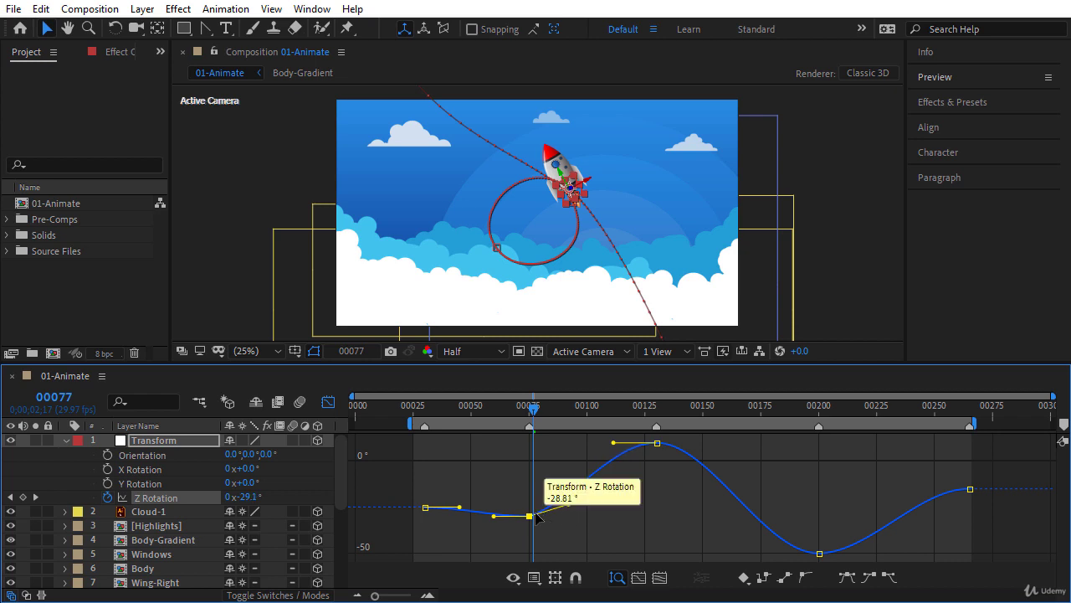
drag(494, 516, 496, 527)
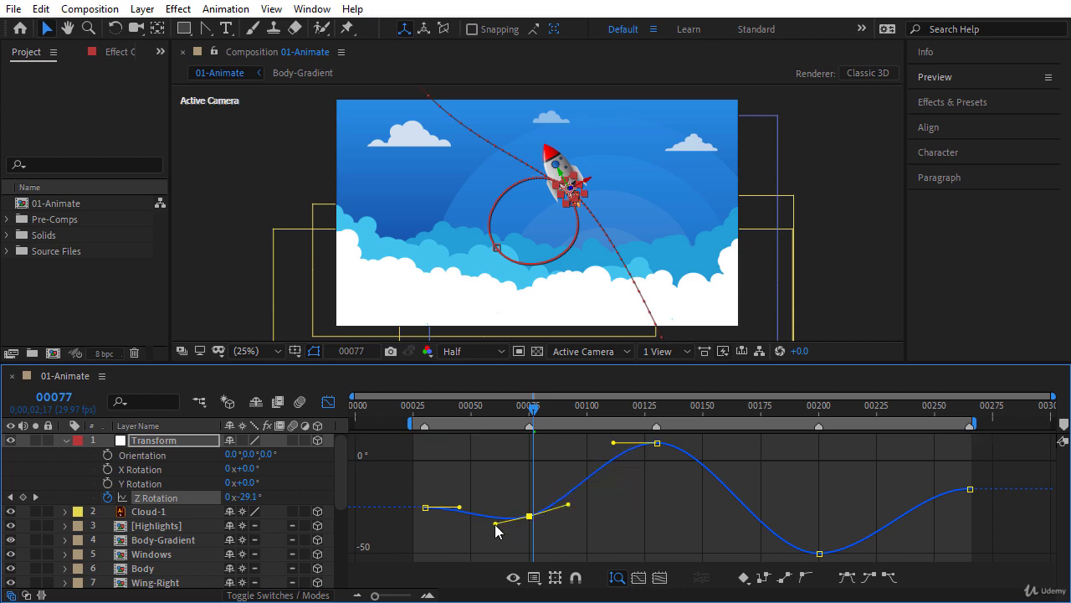
Convert keyframe 00075 to smooth Bezier handles and flatten the curve leaving the first keyframe
click(206, 30)
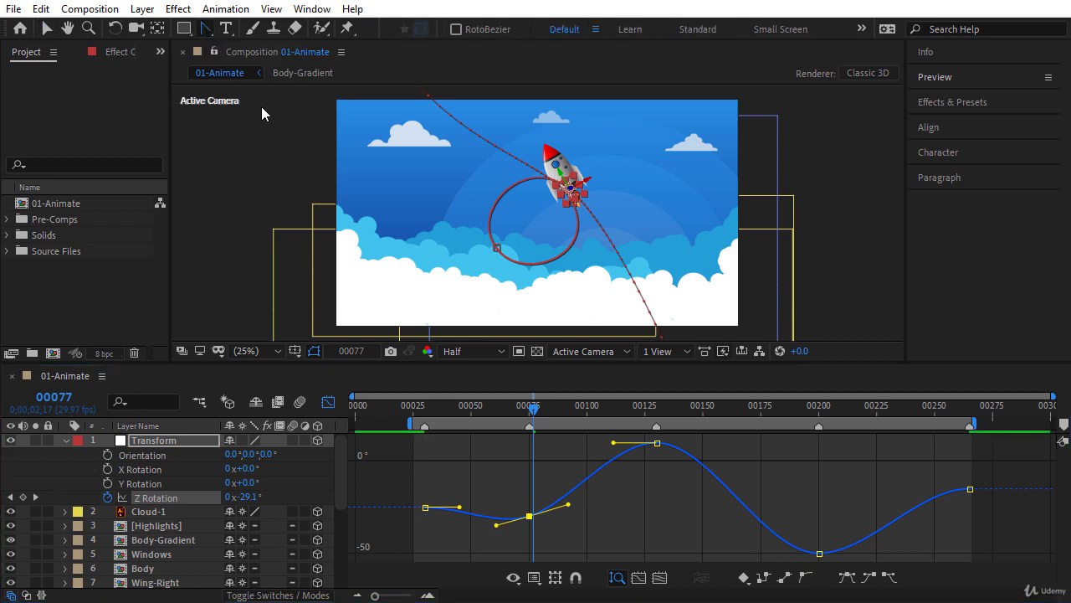
click(530, 515)
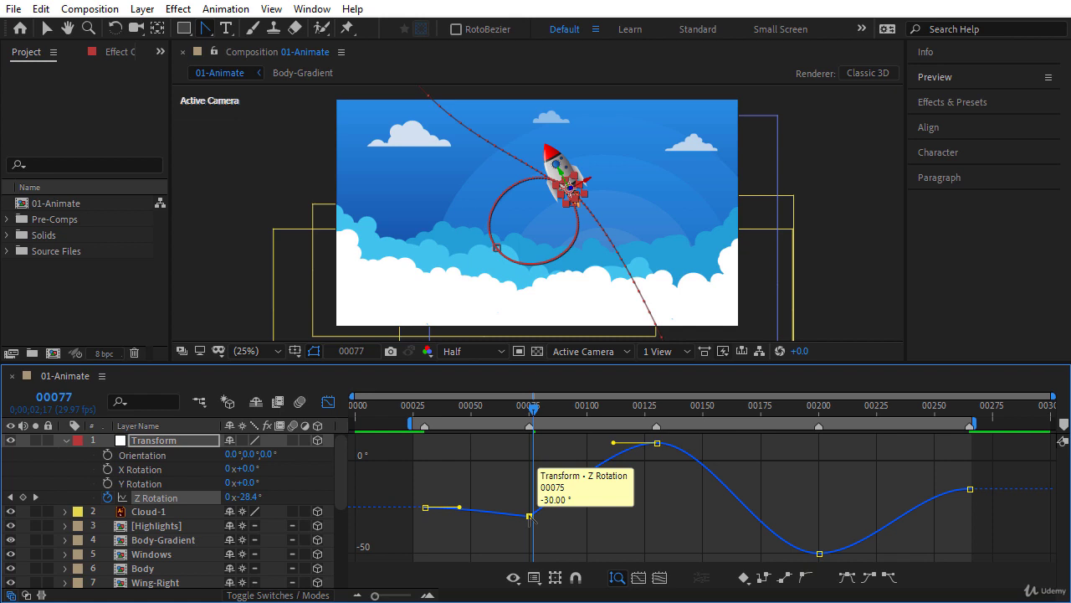
drag(545, 513, 573, 499)
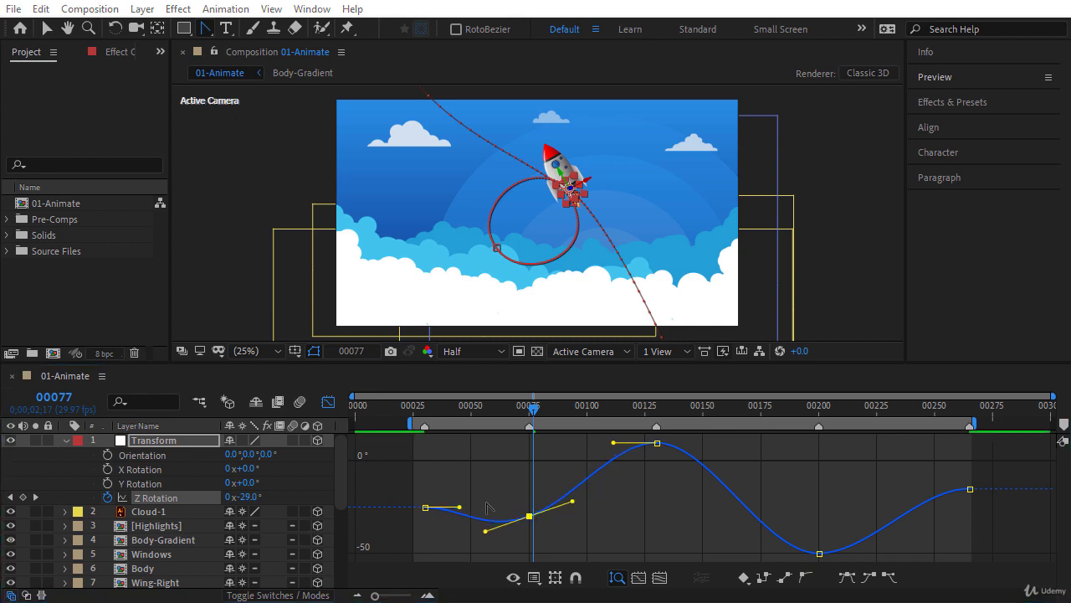
drag(460, 506, 461, 520)
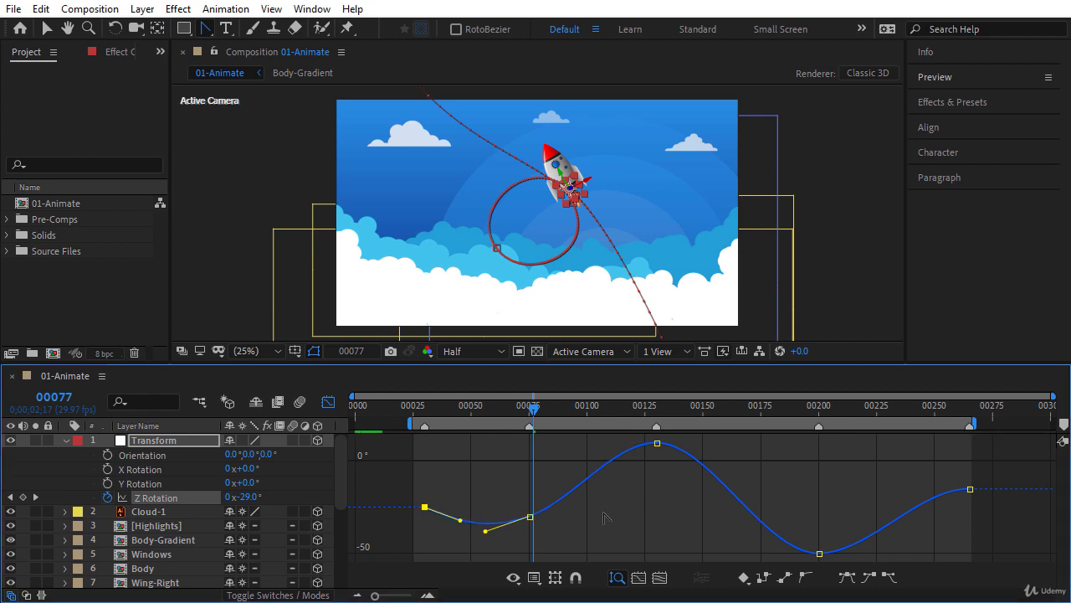
Round off the peak at 00130 and the valley at 00200, ease into the last keyframe, then preview
click(657, 445)
drag(651, 445, 608, 468)
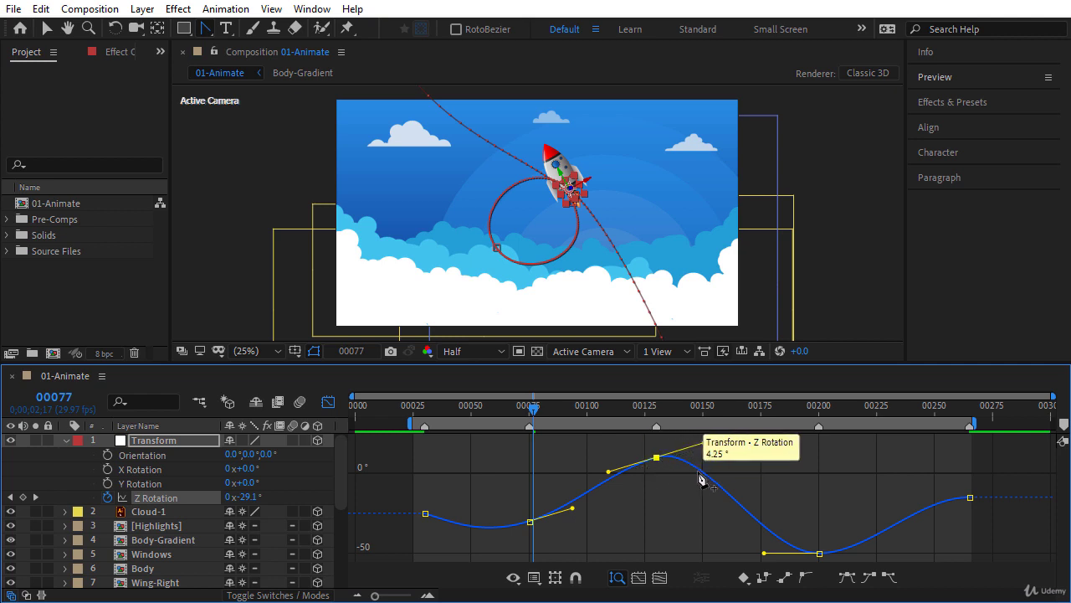
ctrl+click(819, 552)
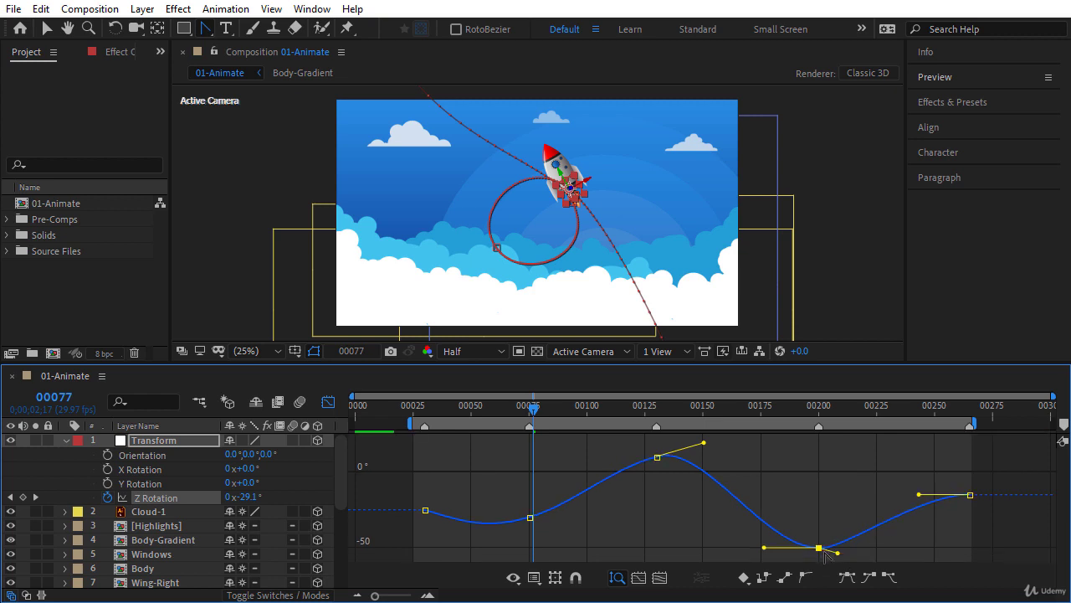
drag(819, 552, 882, 567)
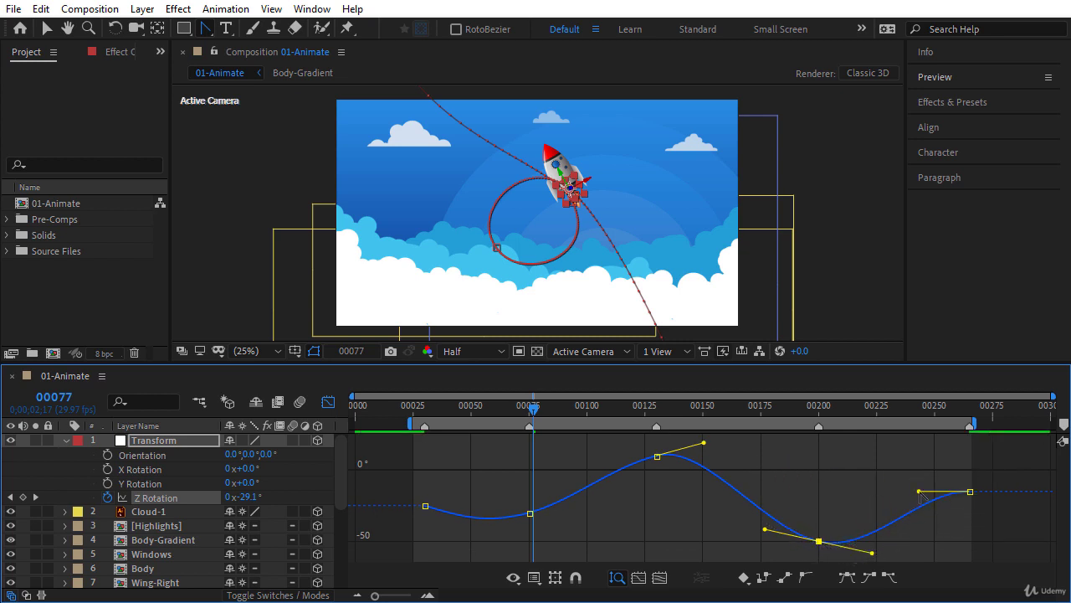
drag(924, 502, 938, 512)
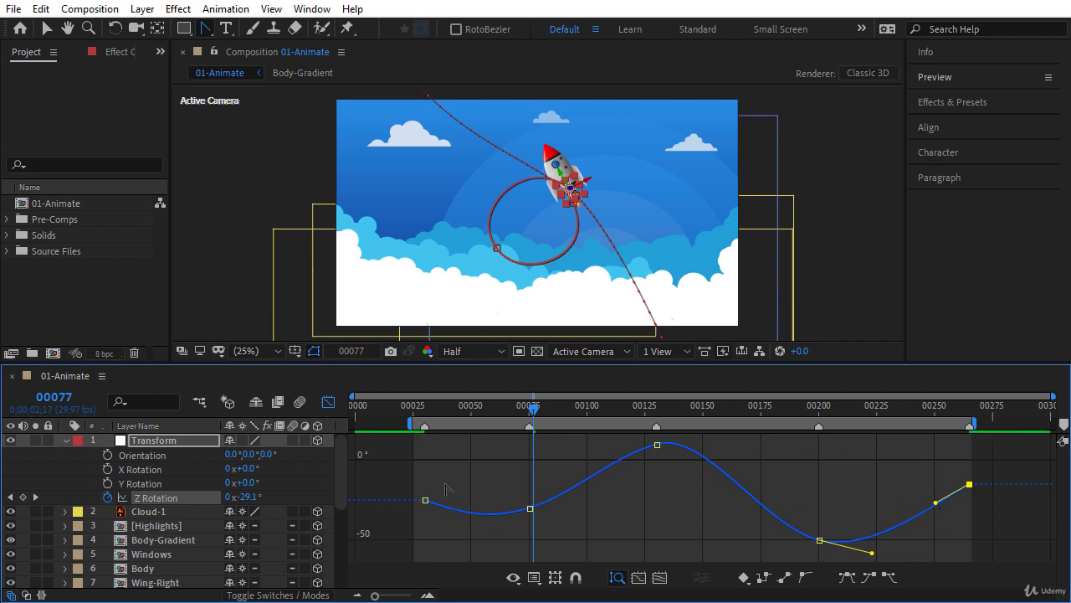
key(space)
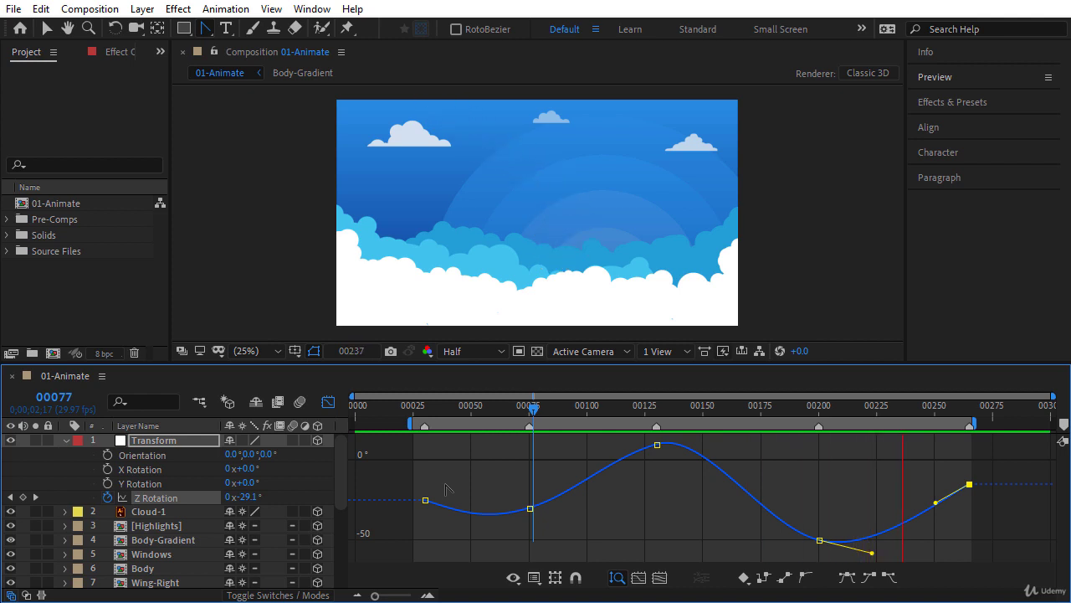
Stop the preview and tweak the curve approaching the last keyframe around frame 00227
key(space)
drag(859, 417, 881, 415)
drag(920, 495, 924, 498)
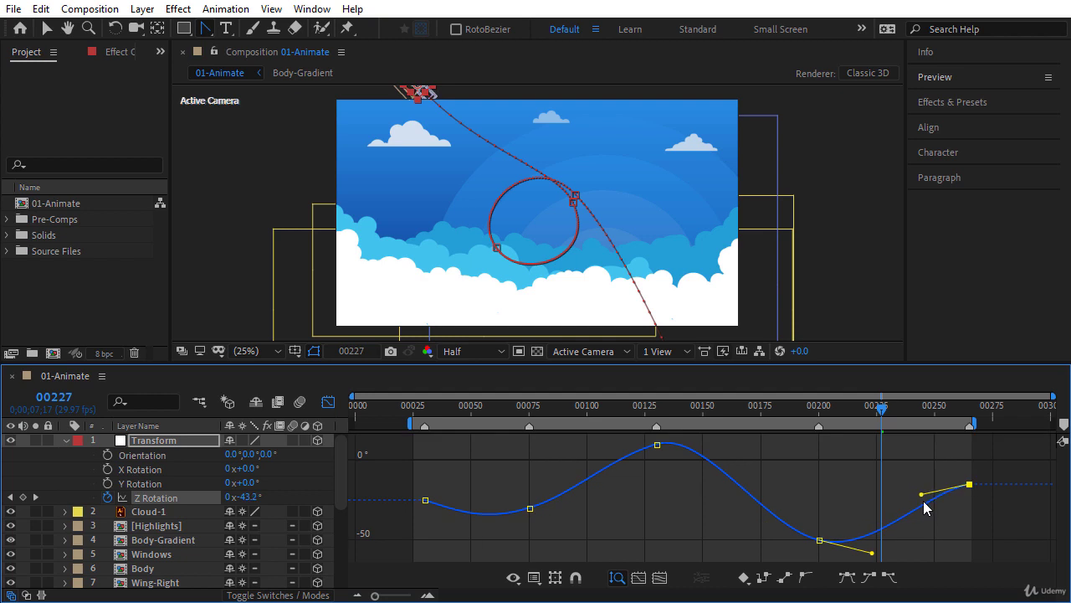
Pull out and lengthen a handle on the path's top point to round the loop
key(h)
drag(507, 175, 506, 321)
key(g)
drag(368, 106, 390, 314)
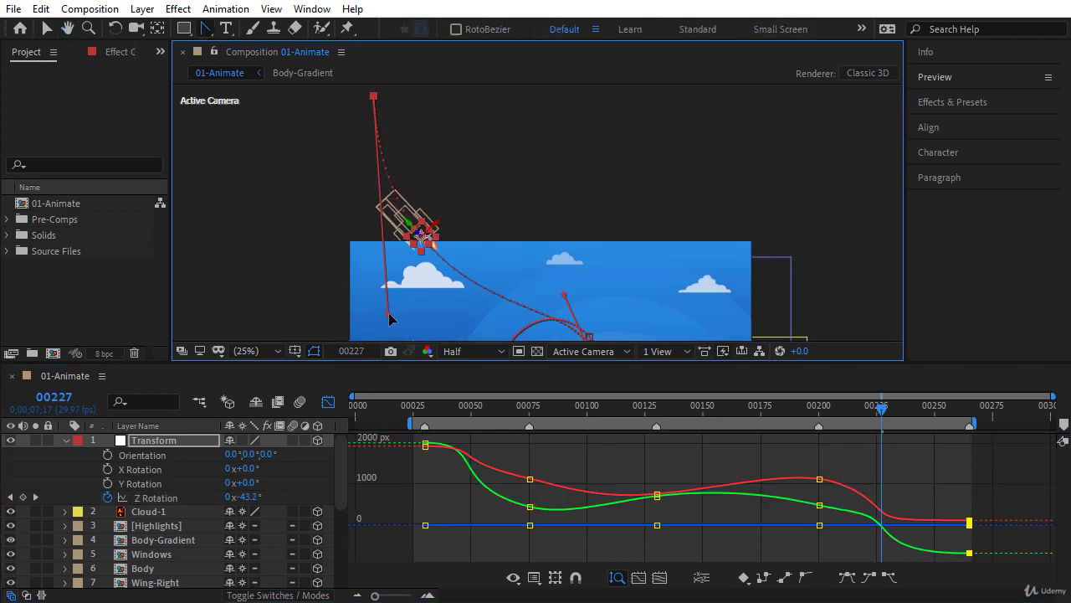
click(854, 409)
Check the rocket along its path, return to the keyframe view, and go to frame 00222
drag(859, 416, 870, 421)
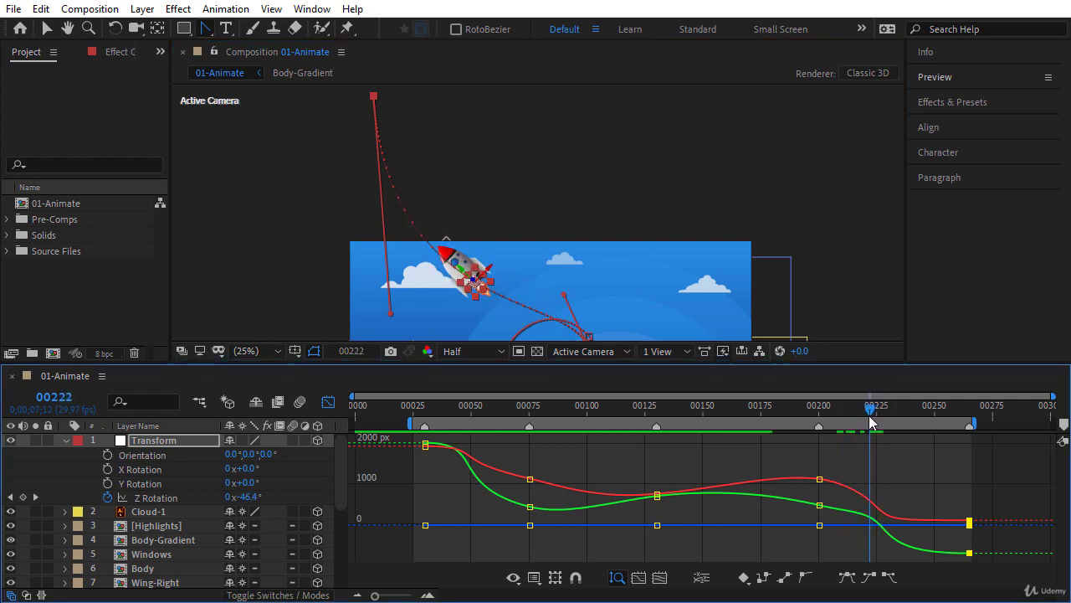
scroll(641, 358, down, 3)
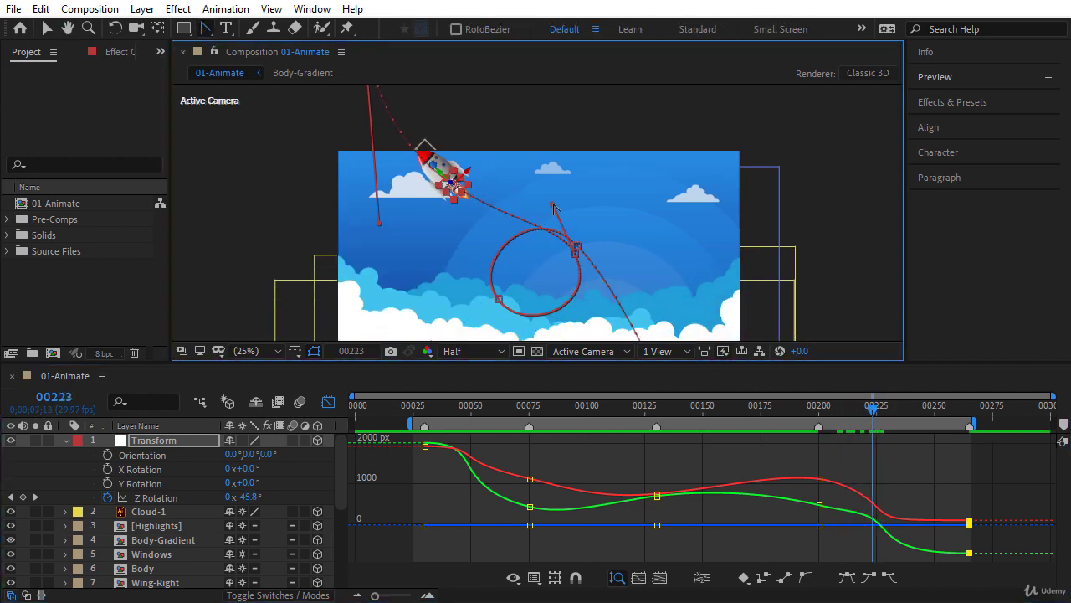
mouse_move(787, 410)
mouse_down()
mouse_move(879, 410)
mouse_move(713, 414)
mouse_move(805, 419)
mouse_up()
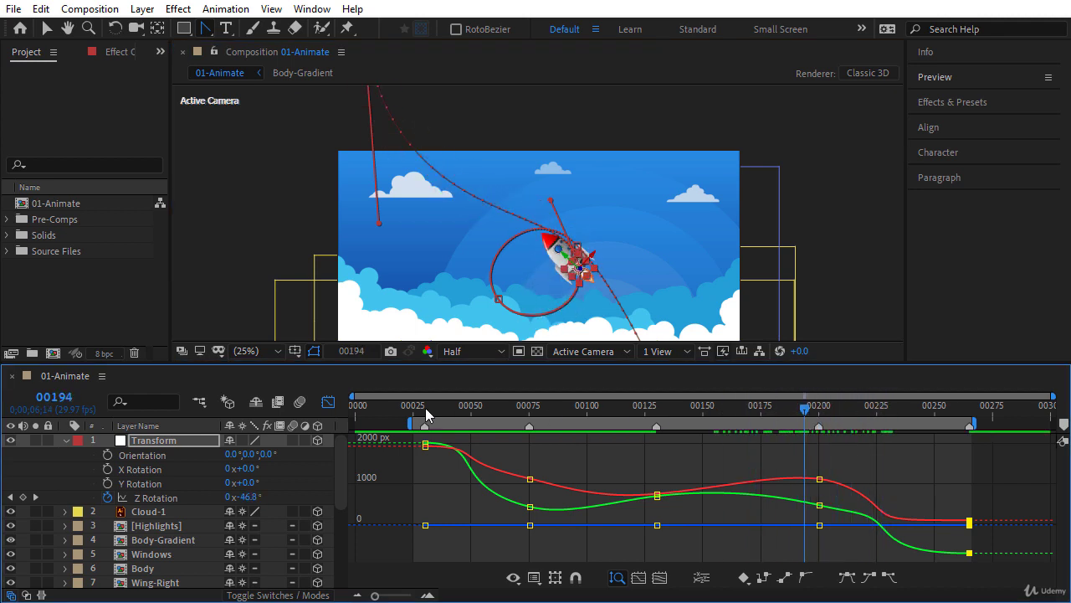
click(328, 403)
drag(808, 411, 871, 429)
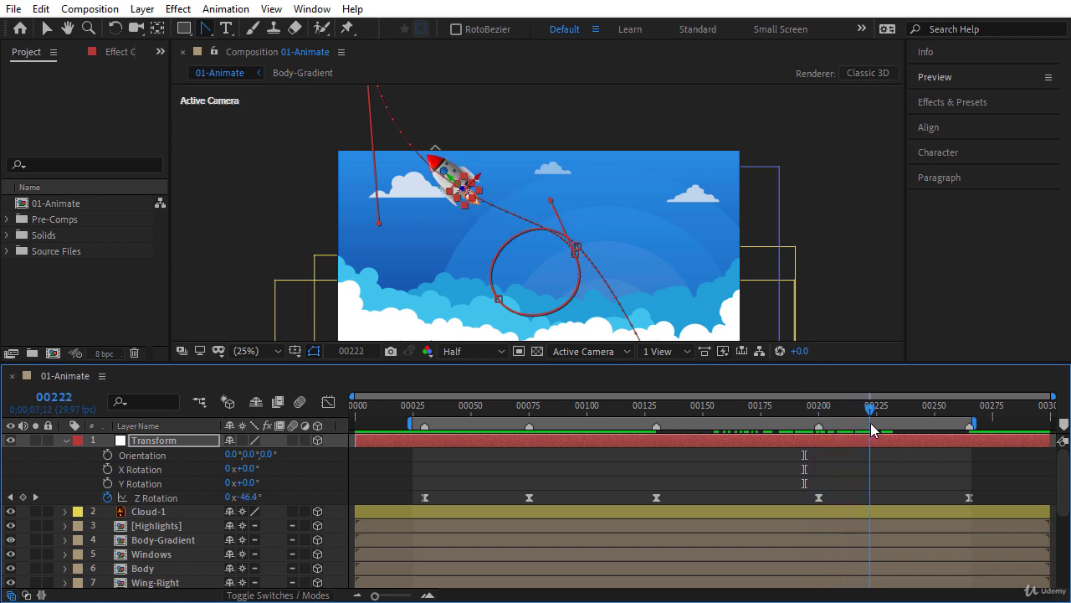
Tilt Z Rotation to -53.4° at frame 00222, fit the composition in the viewer, and preview
drag(244, 499, 238, 498)
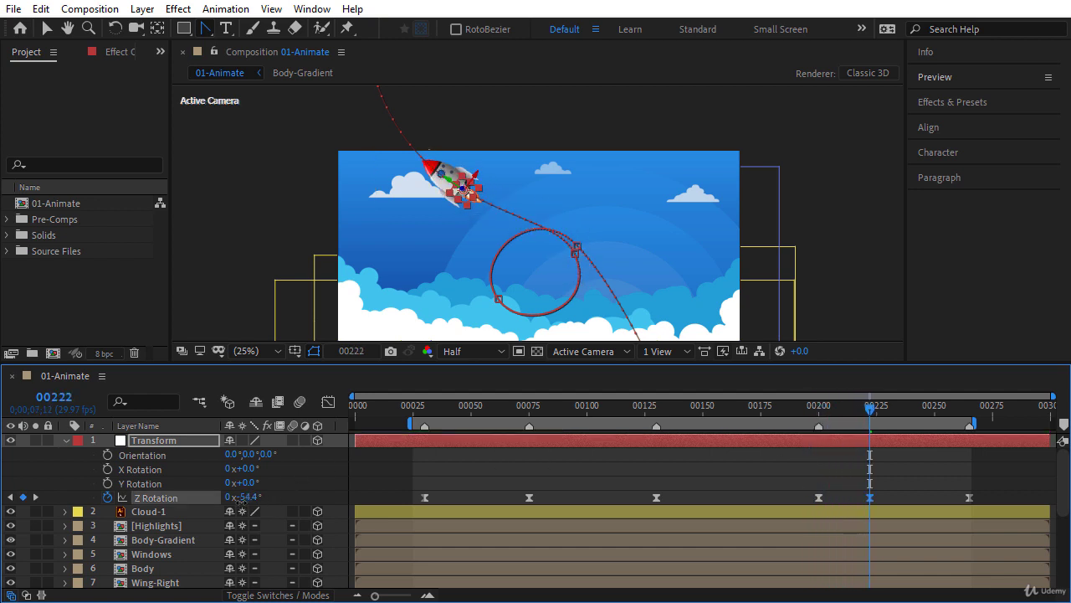
drag(429, 410, 472, 410)
click(251, 351)
click(244, 75)
key(space)
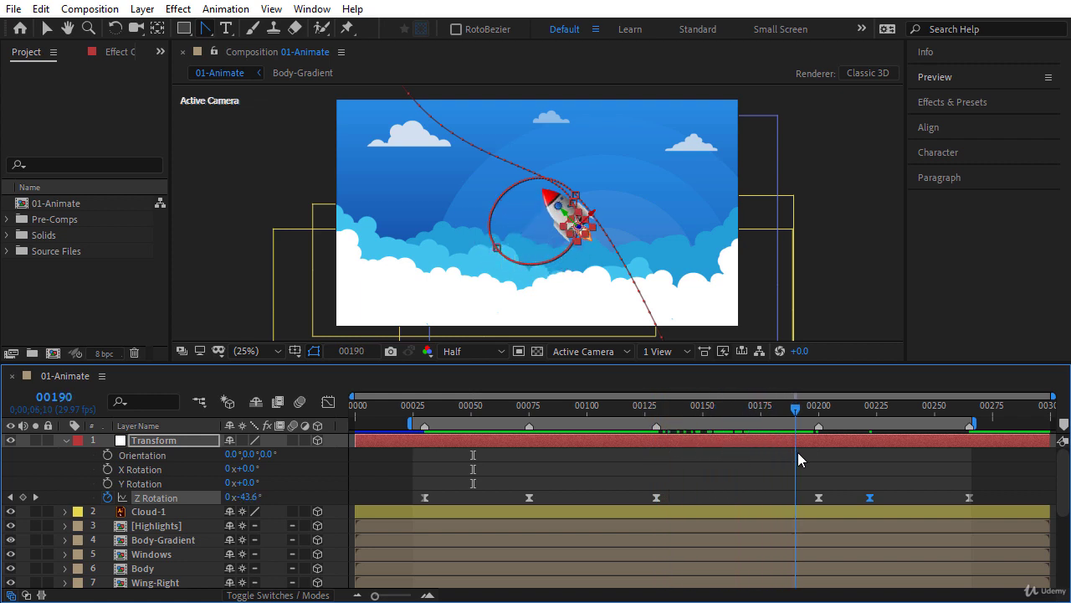
Inspect the Z Rotation value curve and rocket bank between frames 00200 and 00218
click(835, 411)
mouse_move(836, 412)
mouse_down()
mouse_move(892, 421)
mouse_move(824, 419)
mouse_move(840, 419)
mouse_up()
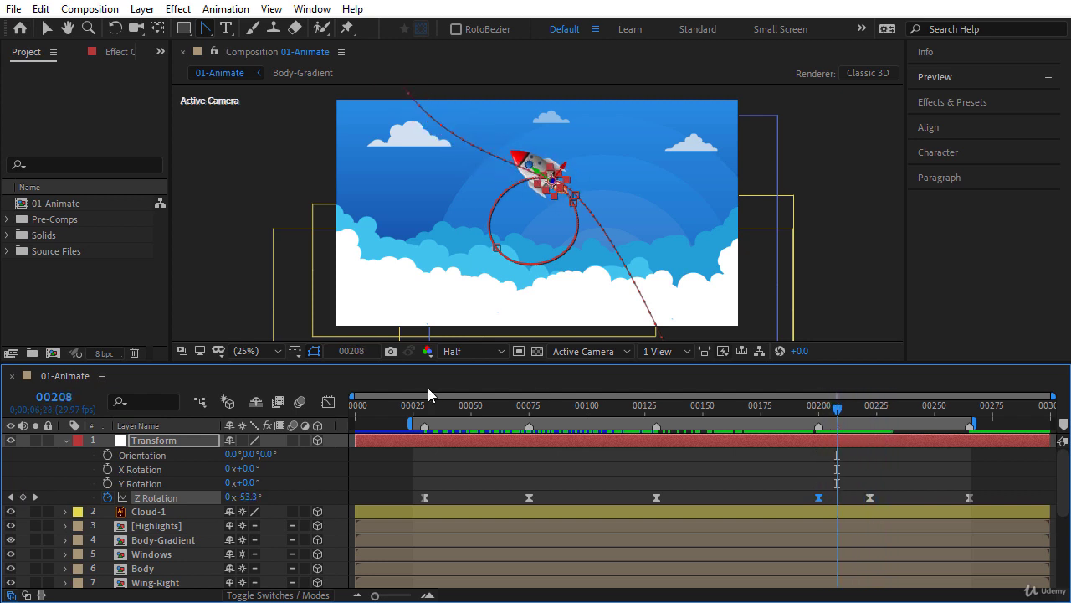
click(327, 403)
drag(805, 500, 784, 528)
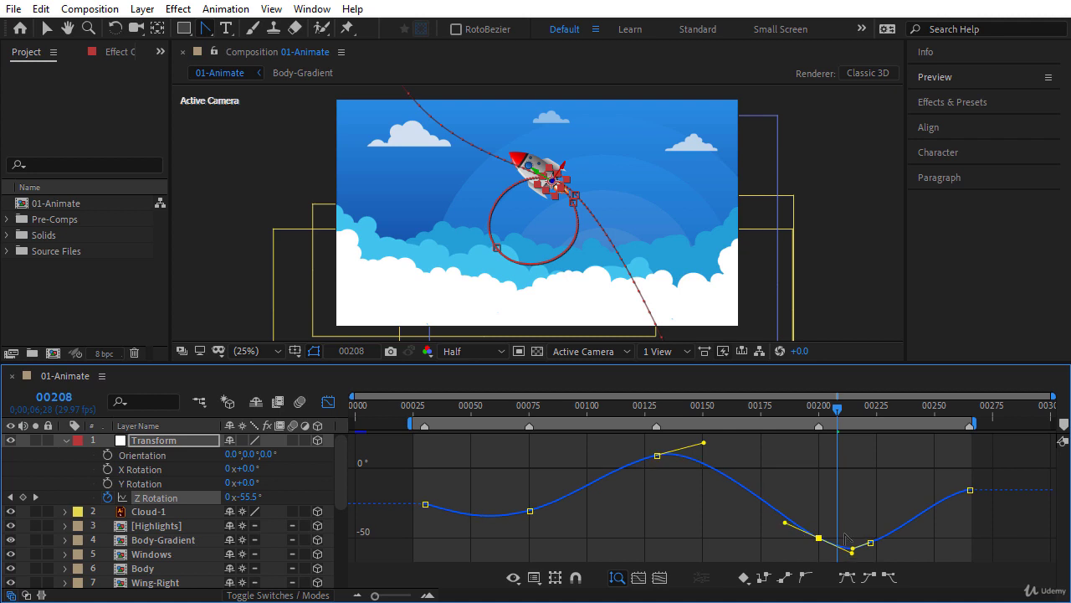
drag(797, 416, 867, 425)
click(333, 404)
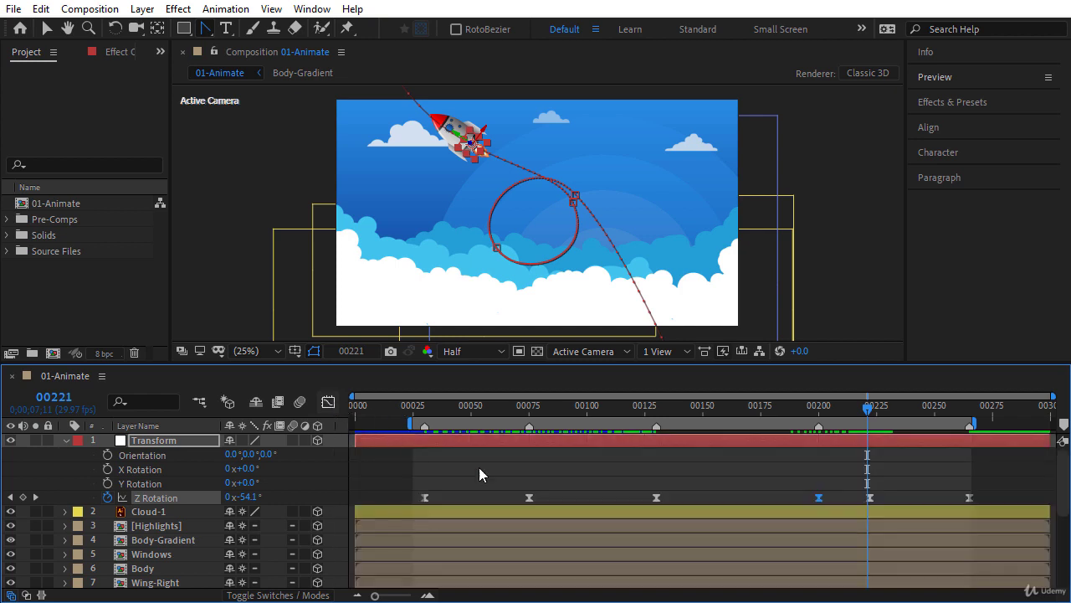
Deselect the Transform layer and preview the flight with the viewer maximized
click(654, 461)
key(space)
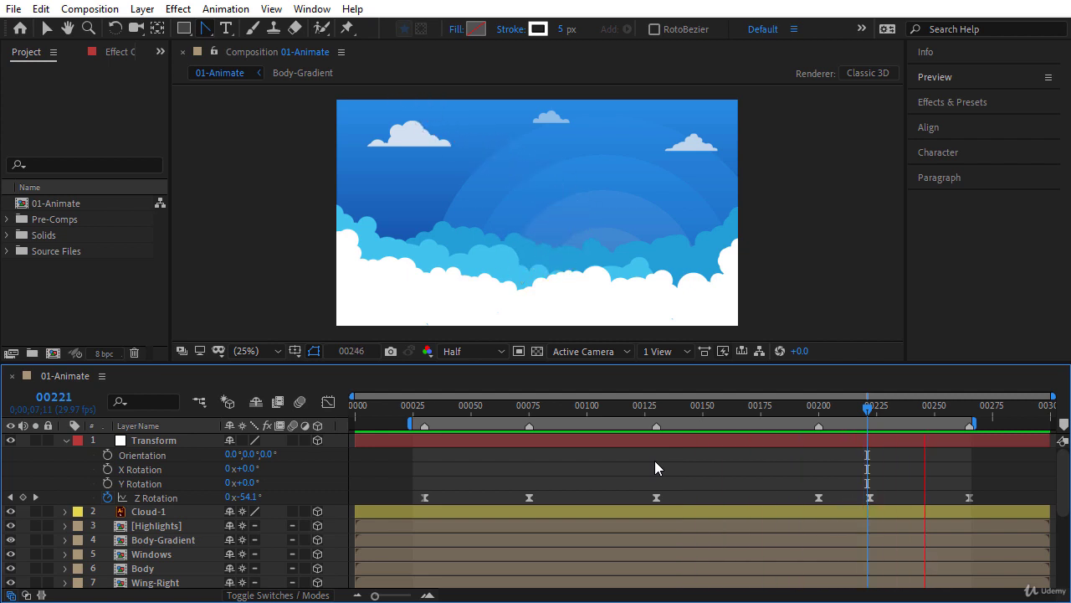
key(grave)
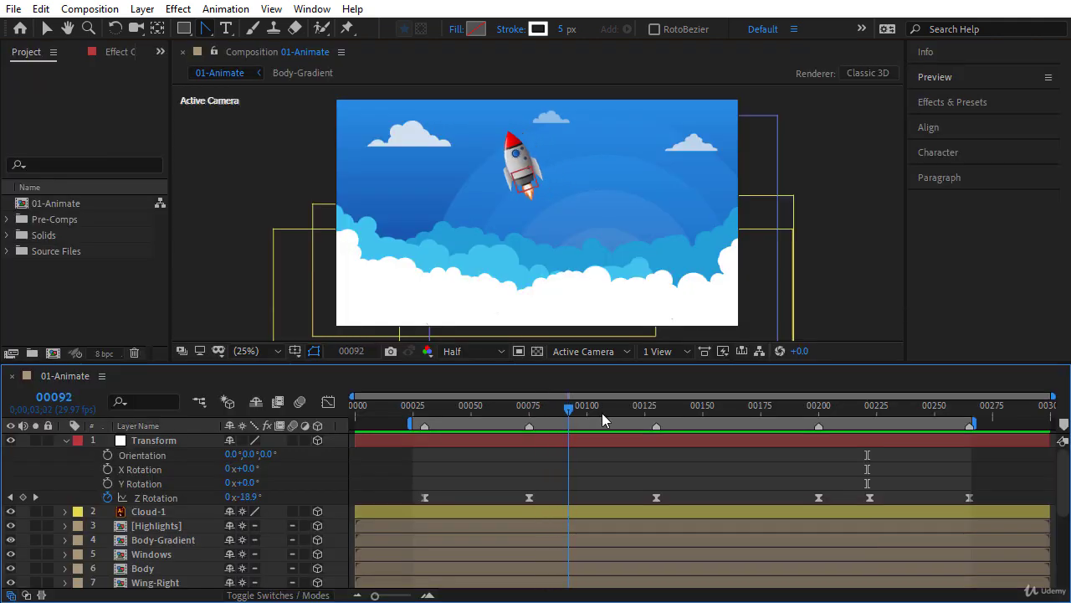
drag(567, 409, 467, 428)
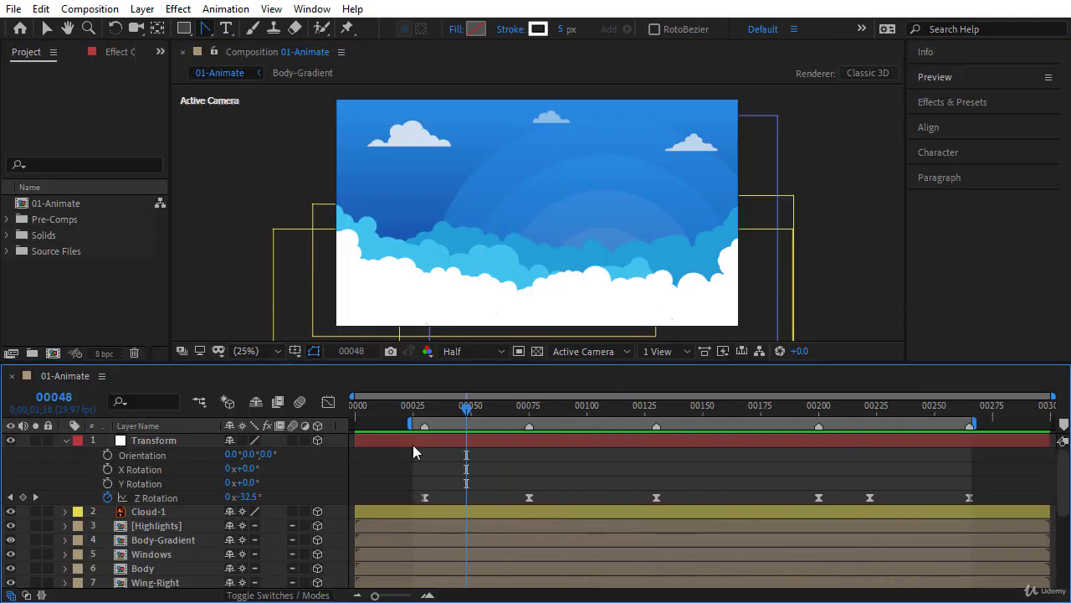
click(154, 497)
click(328, 402)
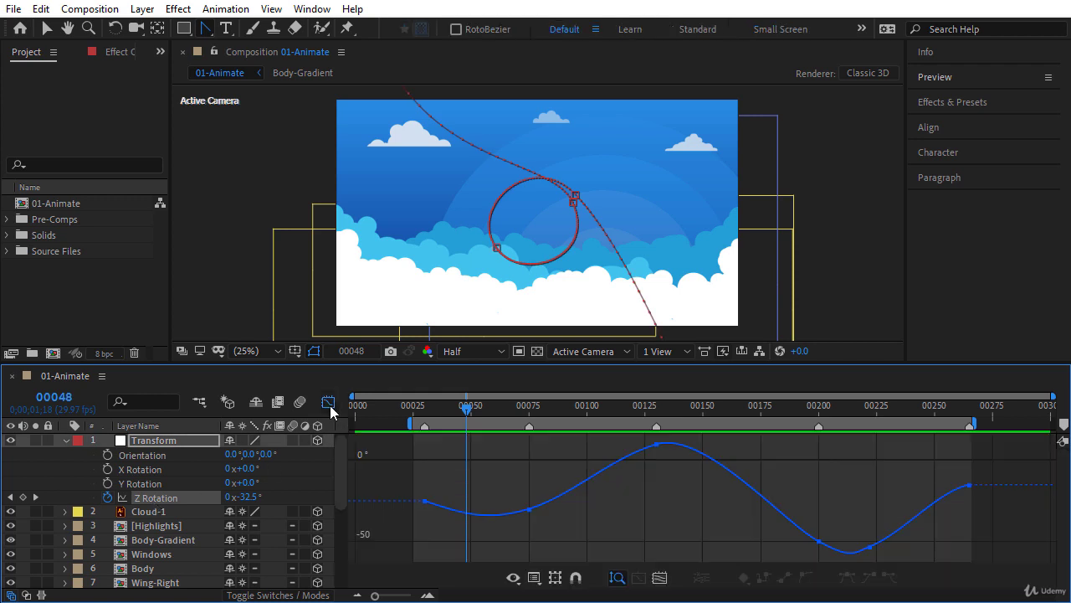
click(893, 541)
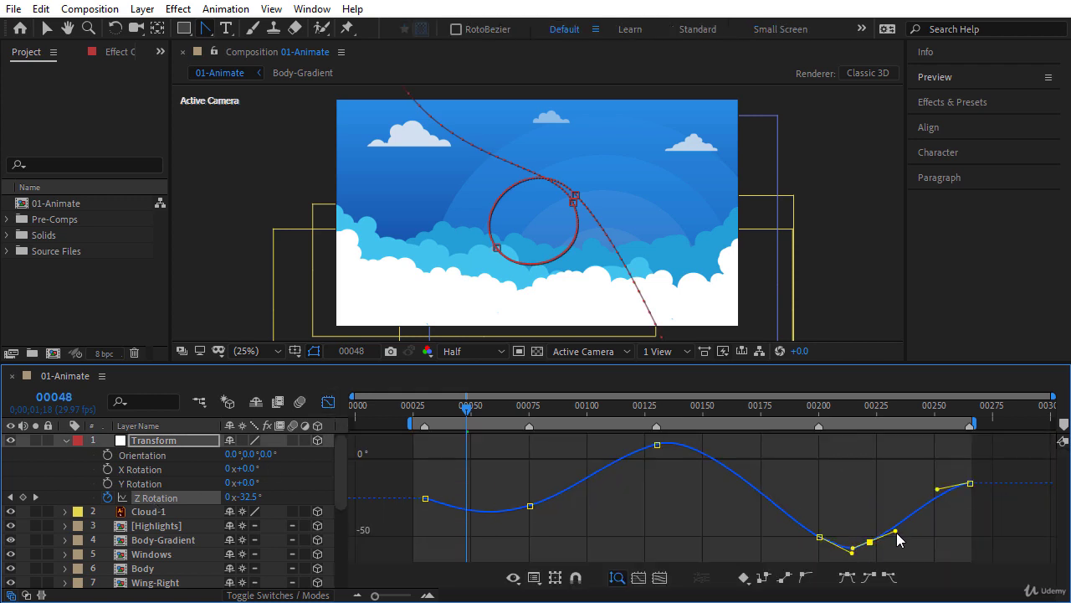
click(818, 537)
click(826, 514)
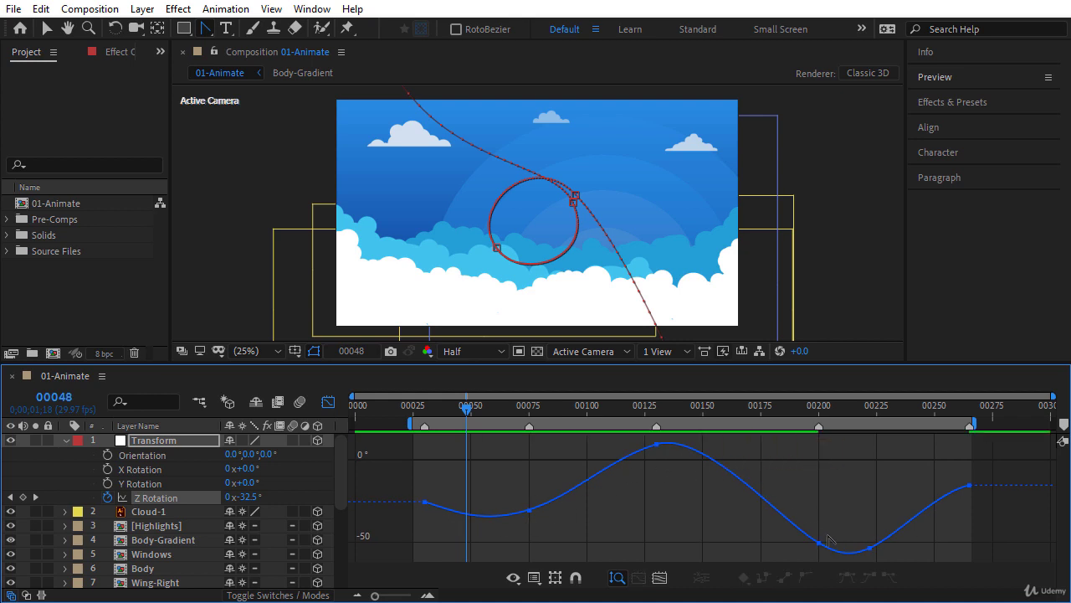
click(964, 492)
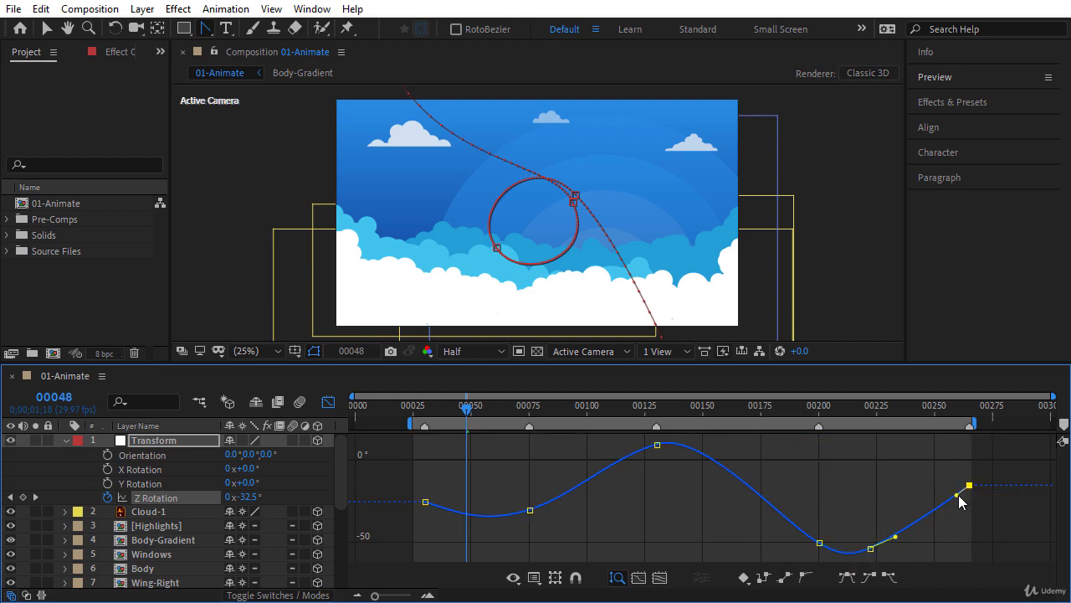
click(855, 488)
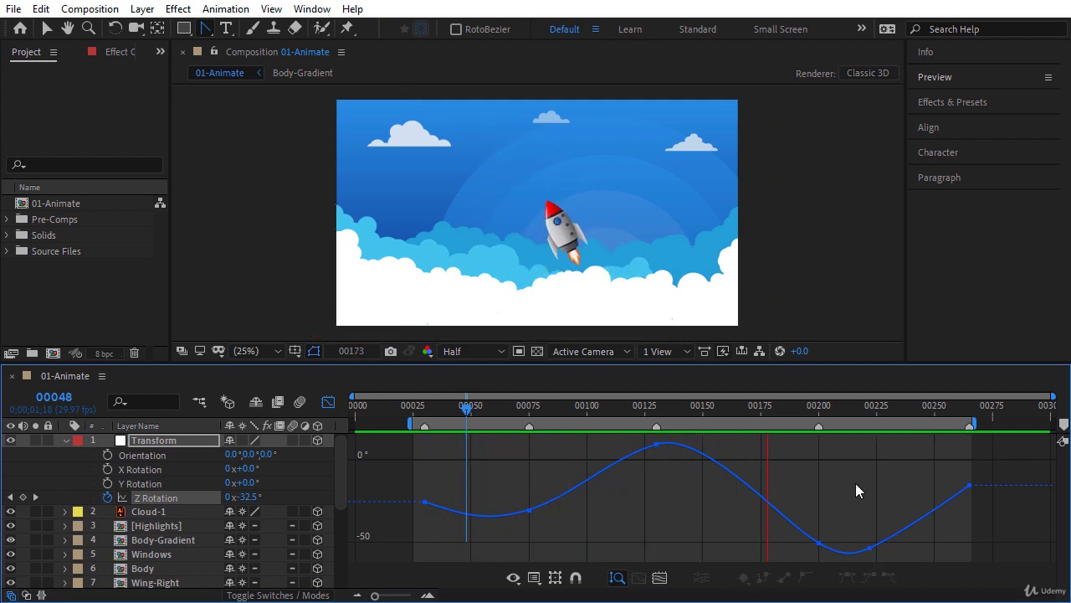
key(space)
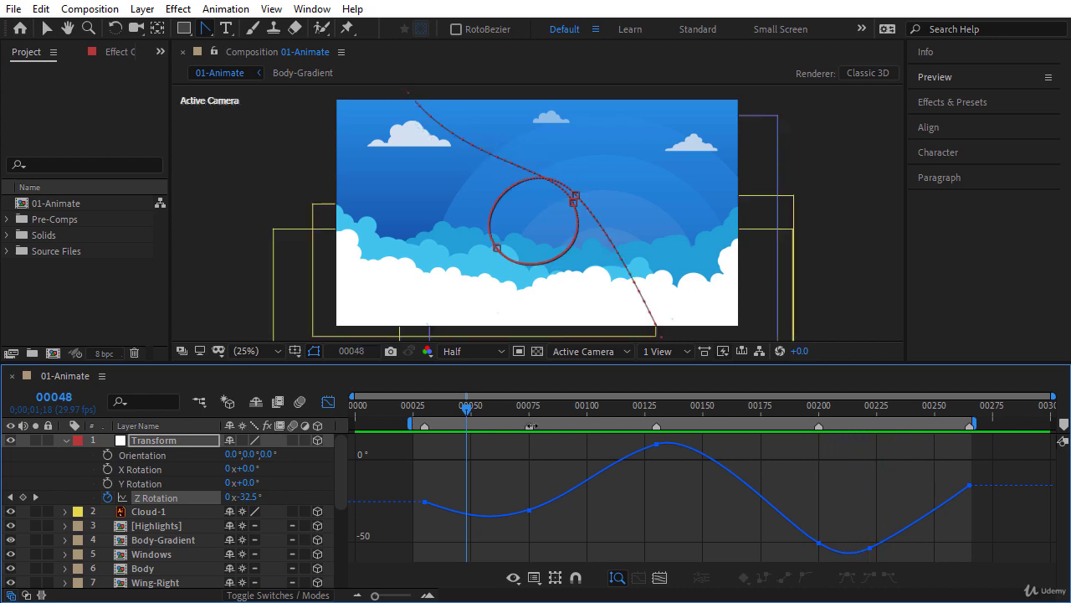
click(448, 412)
click(328, 402)
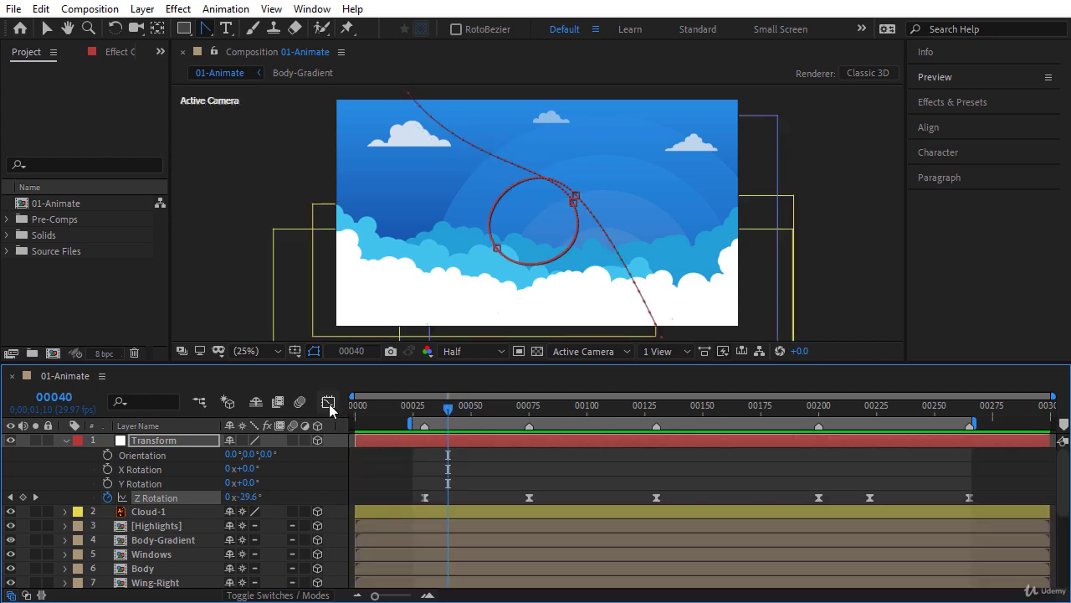
Shift the Transform layer's six Z Rotation keyframes about ten frames earlier and preview the result
click(468, 442)
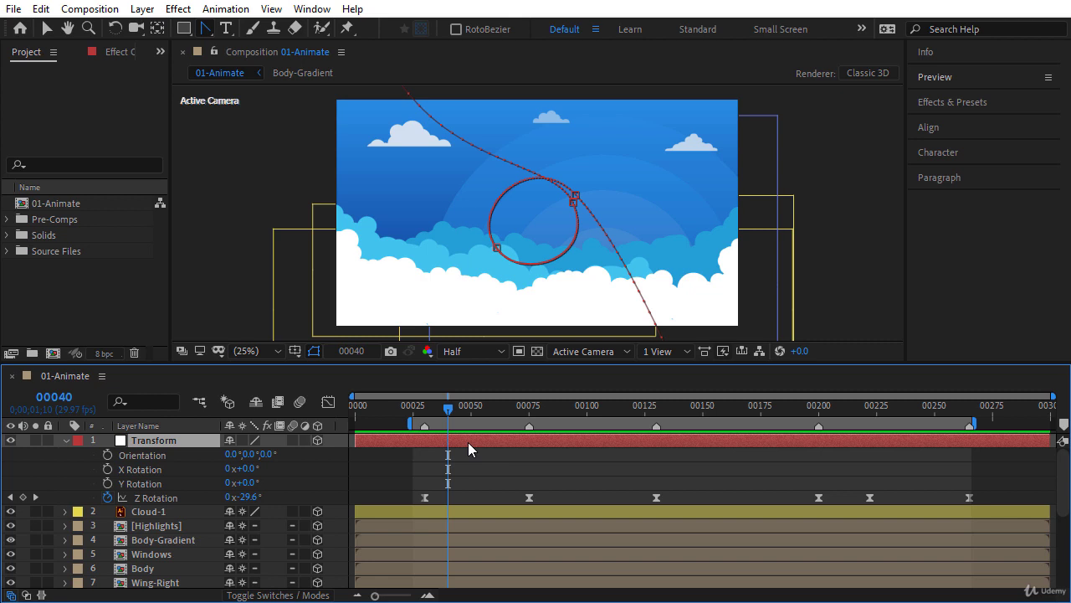
key(u)
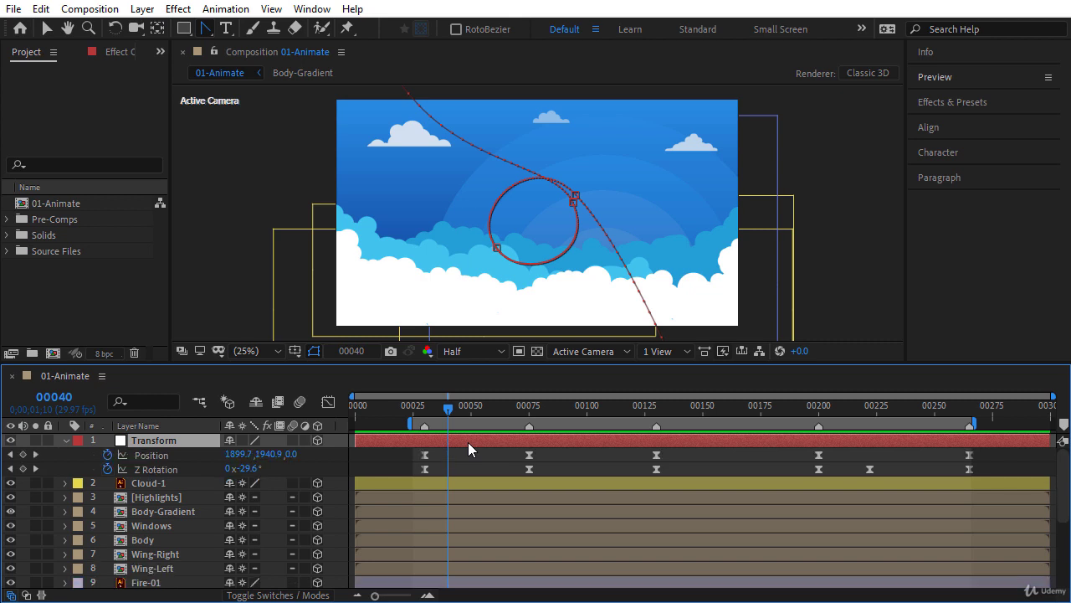
drag(406, 471, 986, 476)
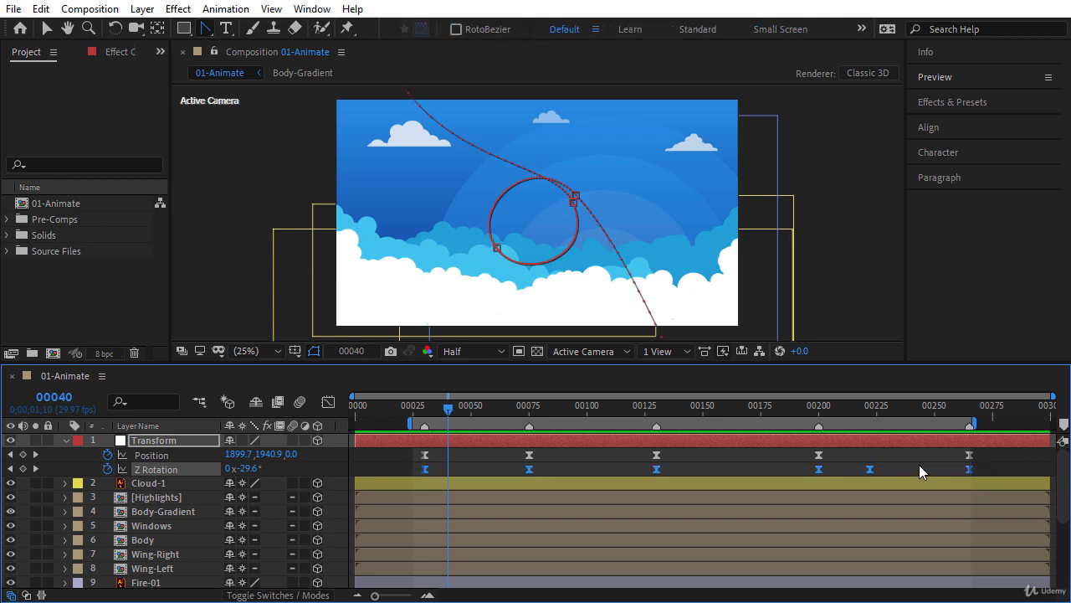
key(alt+shift+Left)
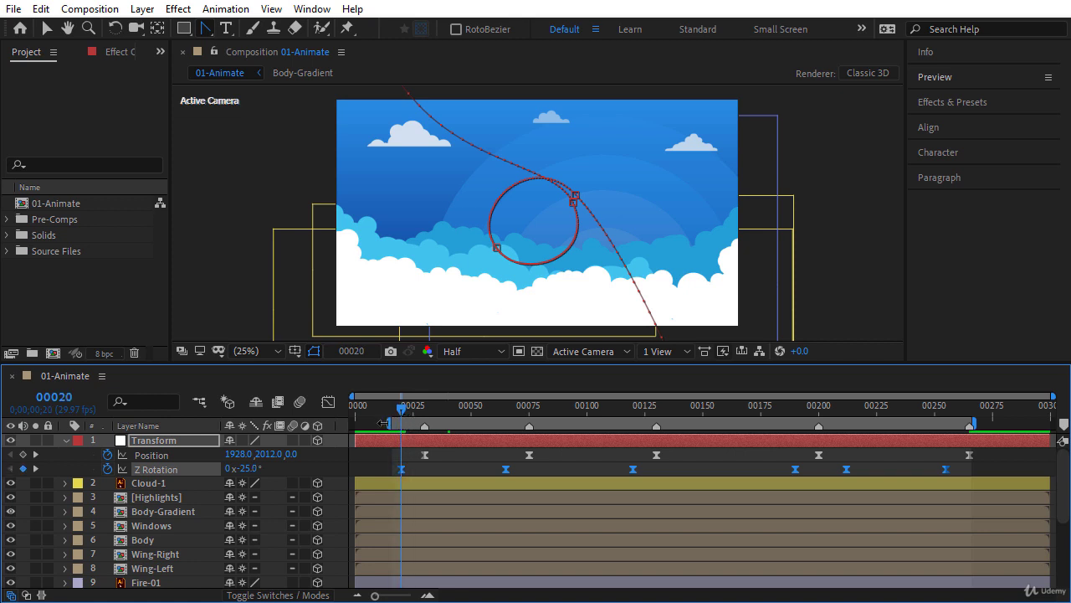
click(376, 458)
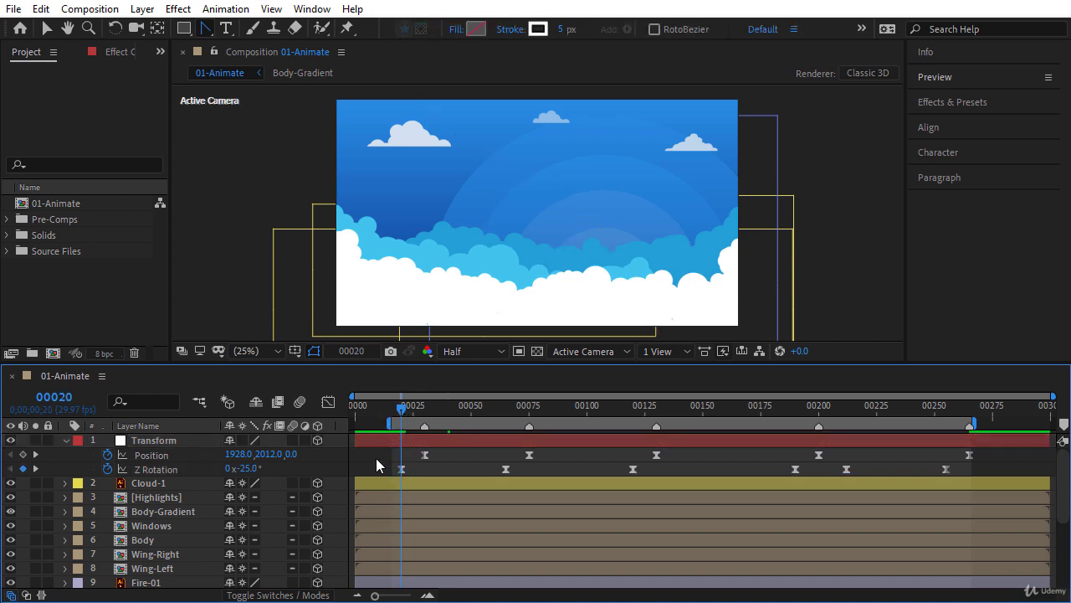
key(space)
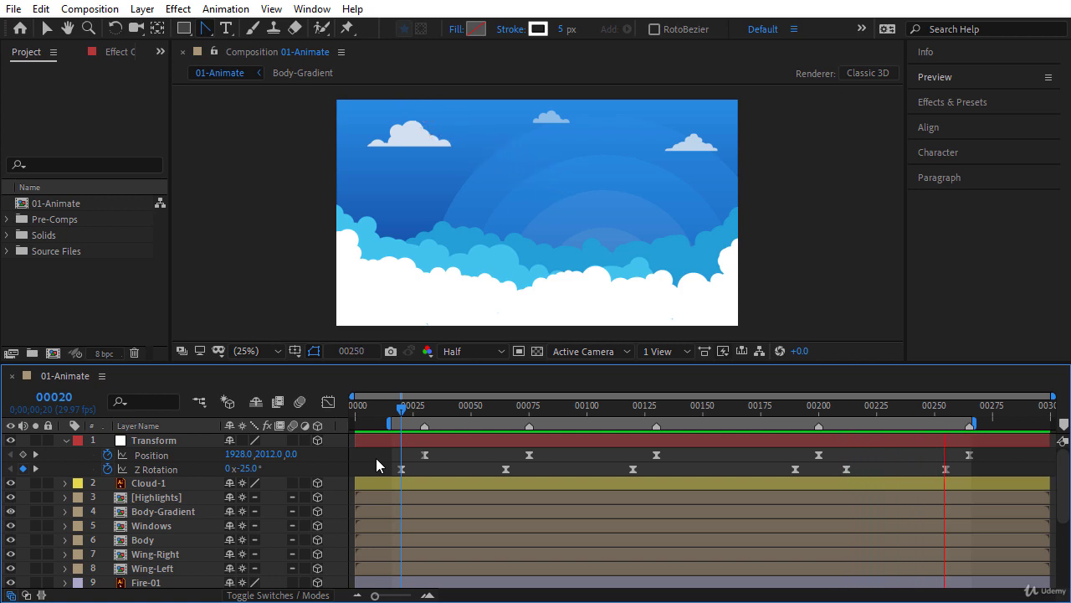
Review the rocket's flight in the maximized viewer up to frame 217, then collapse the Transform layer's properties
key(grave)
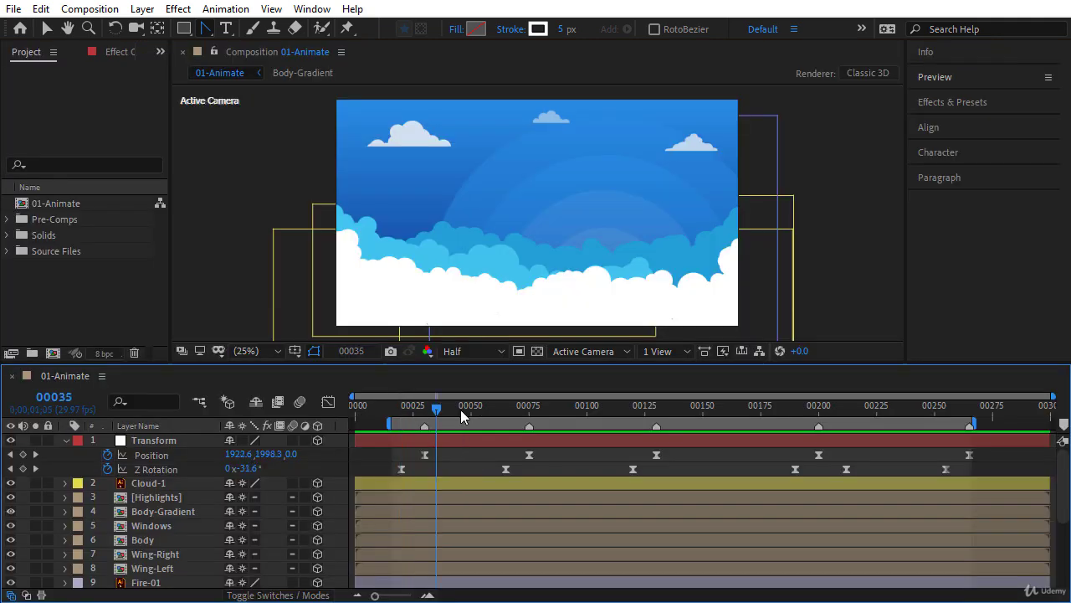
drag(460, 410, 858, 420)
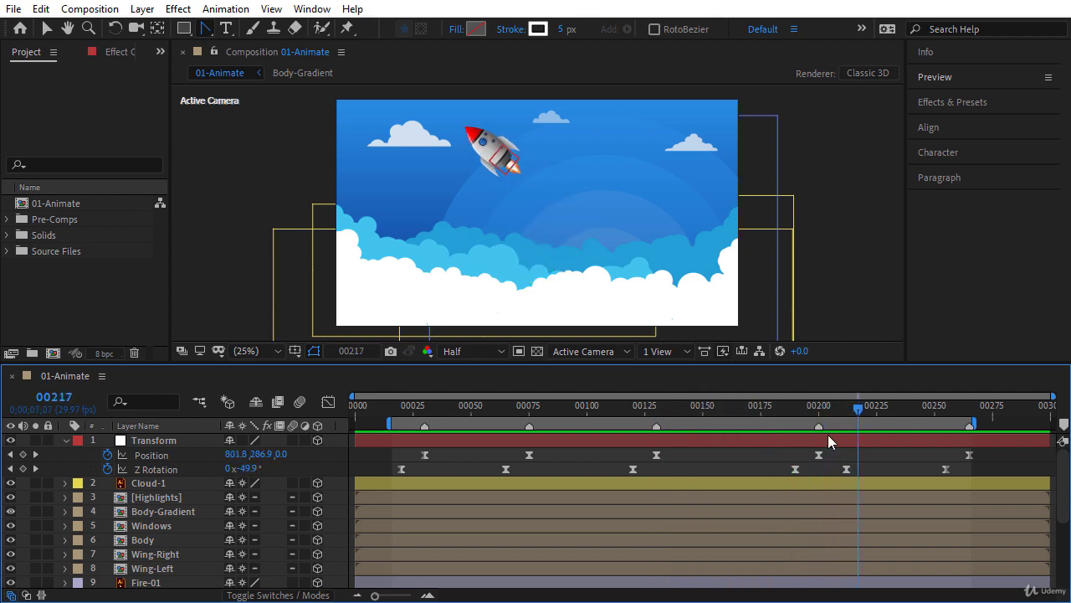
click(569, 439)
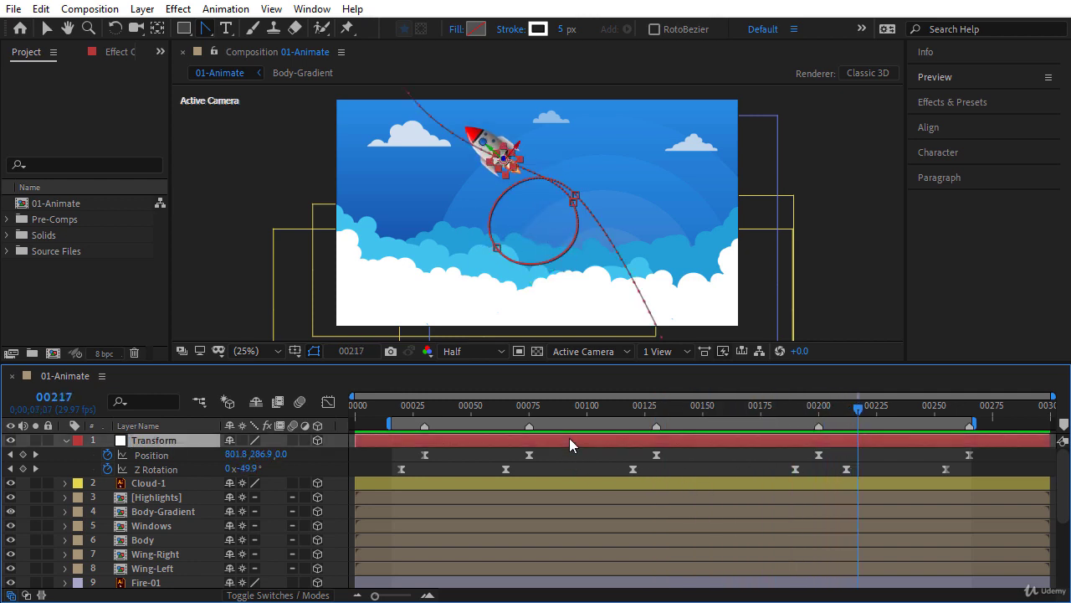
key(u)
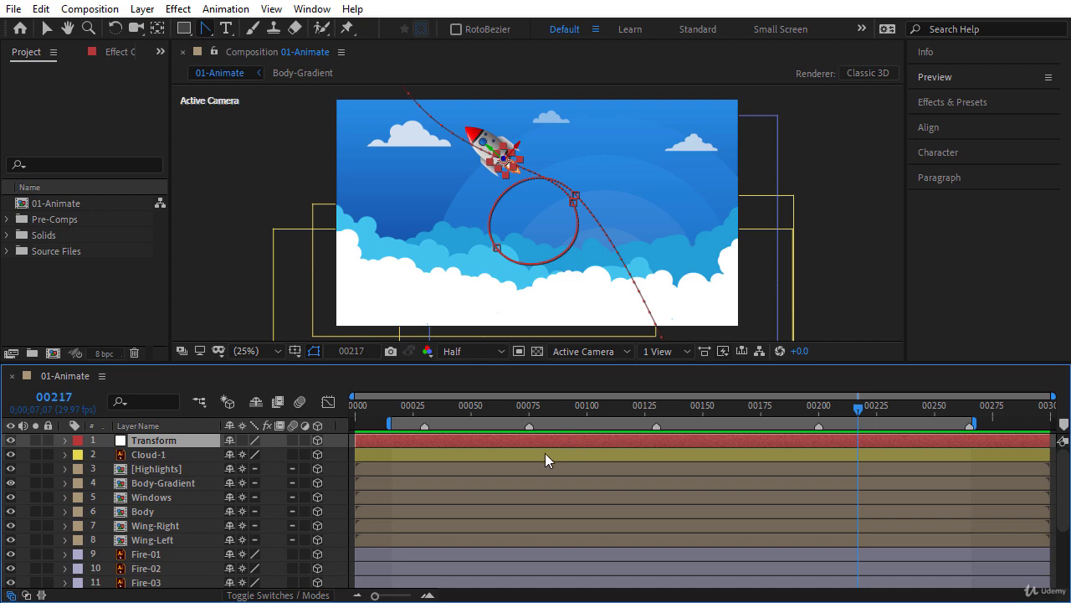